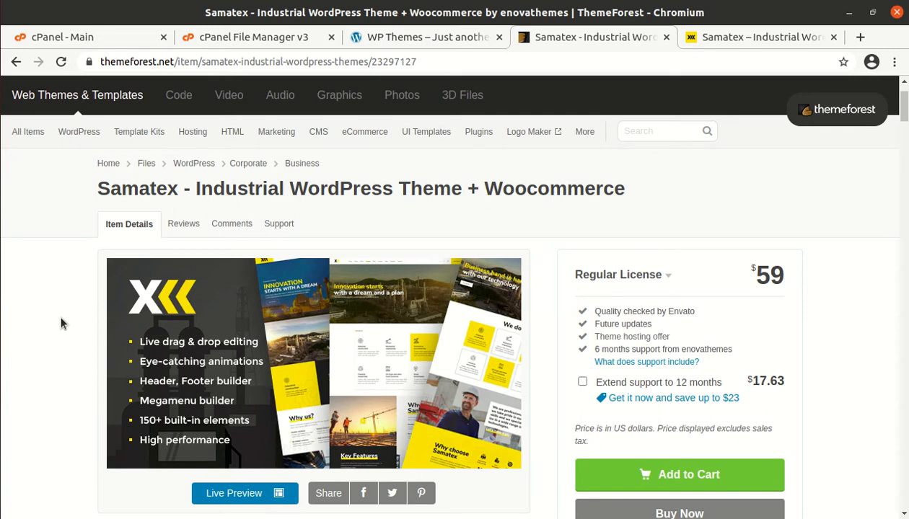
Review the Samatex theme's item page on ThemeForest, from the preview and requirements to the key features and compatible plugins
{"action": "scroll", "coordinate": [61, 323], "scroll_direction": "down", "scroll_amount": 3}
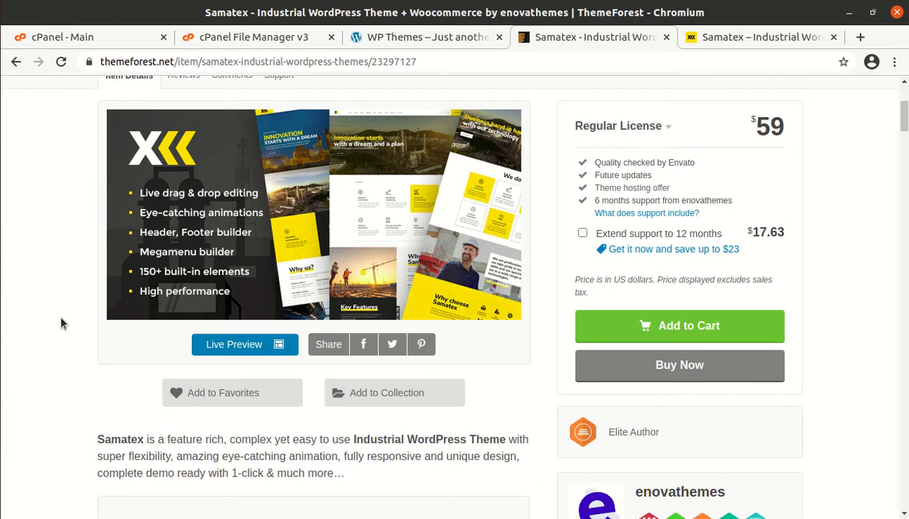
{"action": "scroll", "coordinate": [61, 323], "scroll_direction": "down", "scroll_amount": 2}
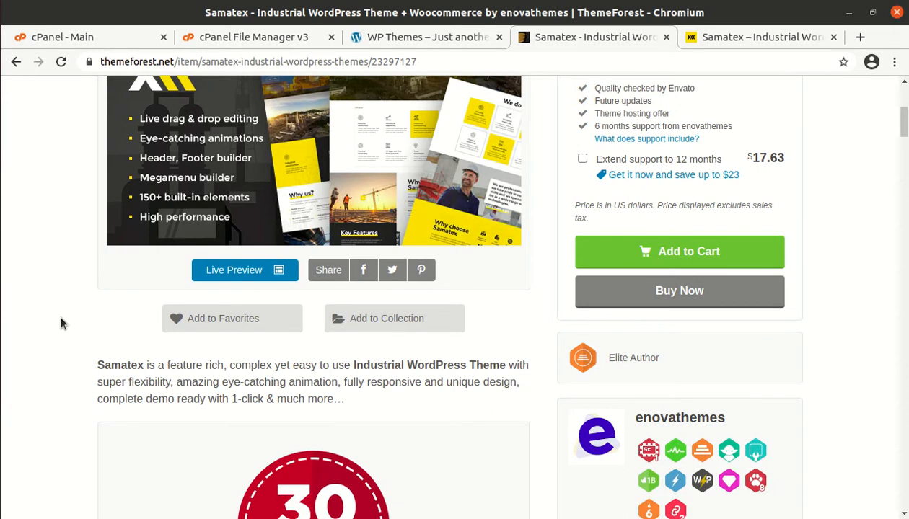
{"action": "scroll", "coordinate": [61, 323], "scroll_direction": "down", "scroll_amount": 1}
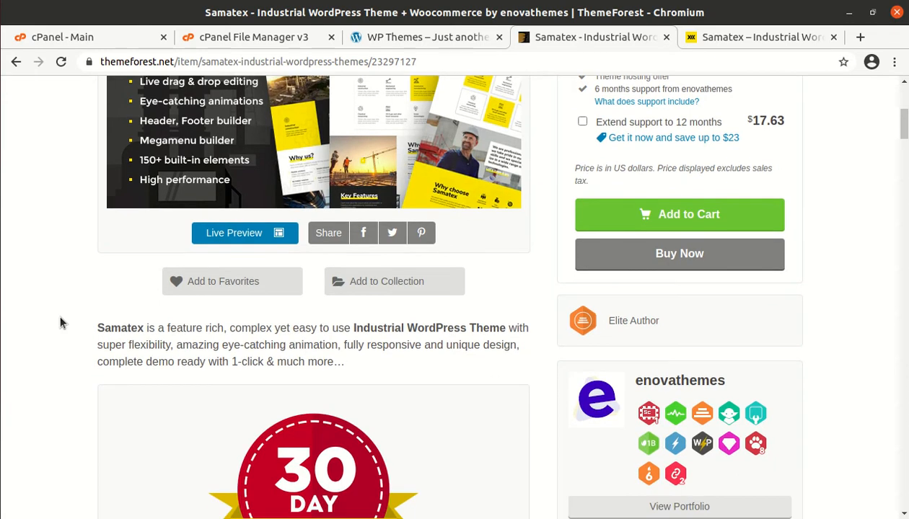
{"action": "scroll", "coordinate": [61, 323], "scroll_direction": "down", "scroll_amount": 1}
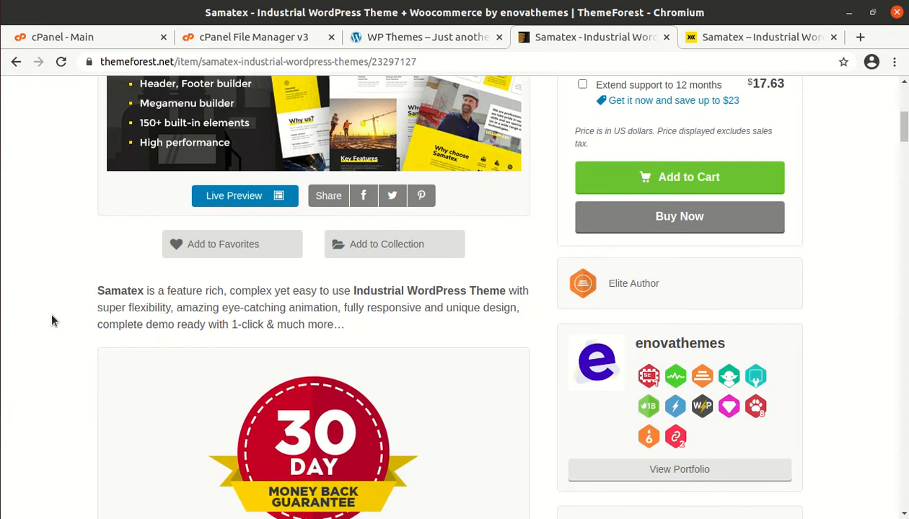
{"action": "scroll", "coordinate": [51, 320], "scroll_direction": "down", "scroll_amount": 2}
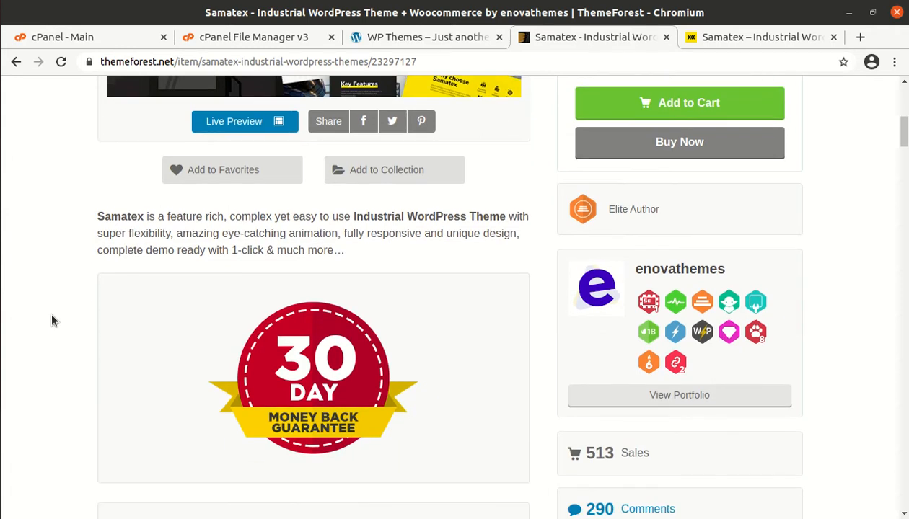
{"action": "scroll", "coordinate": [51, 320], "scroll_direction": "down", "scroll_amount": 2}
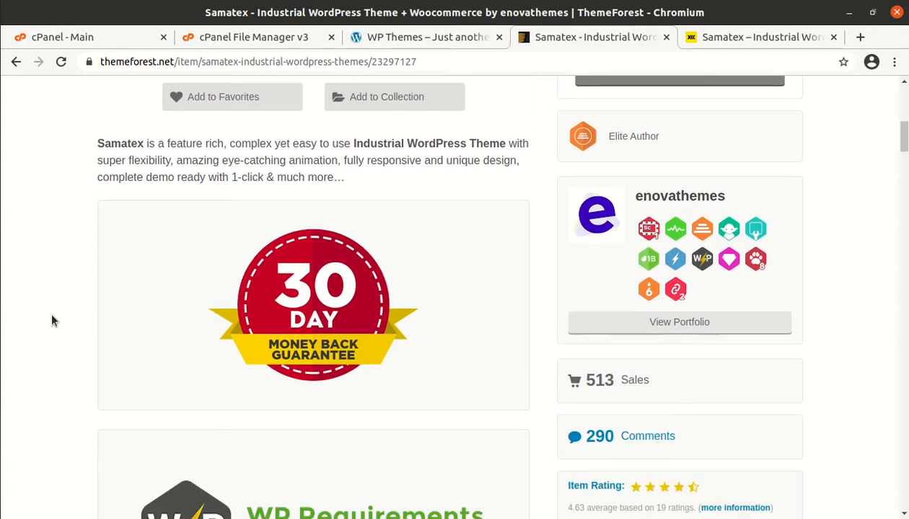
{"action": "scroll", "coordinate": [51, 320], "scroll_direction": "down", "scroll_amount": 15}
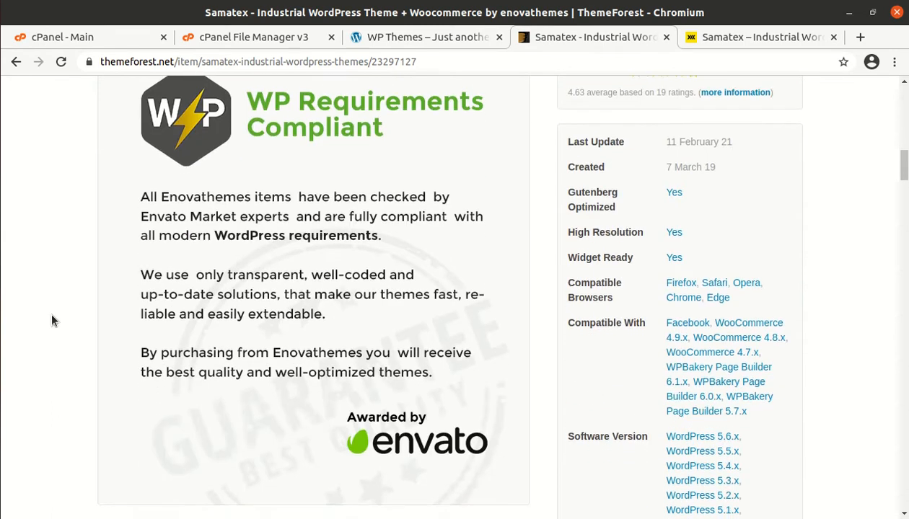
{"action": "scroll", "coordinate": [52, 320], "scroll_direction": "down", "scroll_amount": 16}
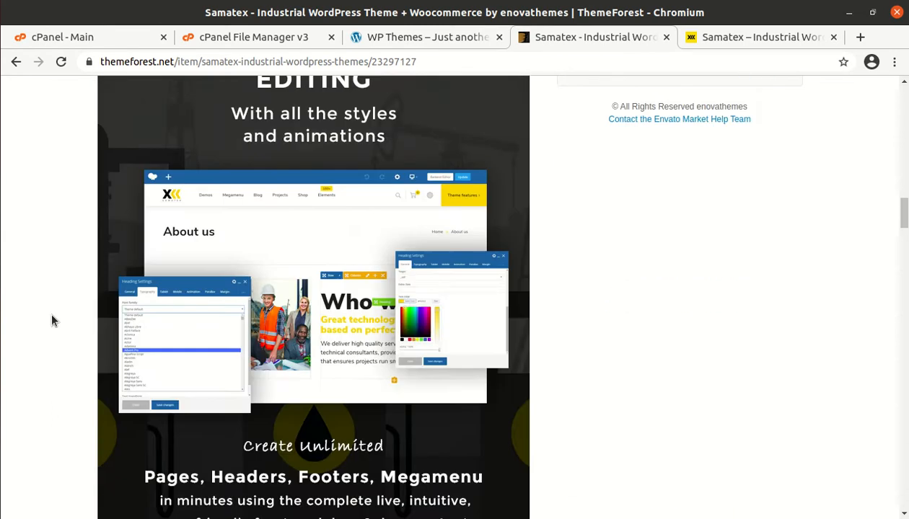
{"action": "scroll", "coordinate": [51, 320], "scroll_direction": "down", "scroll_amount": 5}
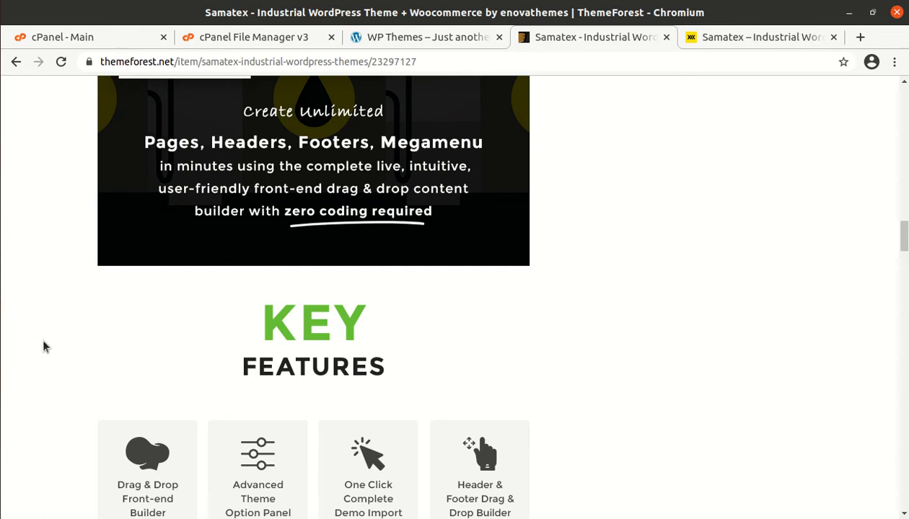
{"action": "scroll", "coordinate": [43, 347], "scroll_direction": "down", "scroll_amount": 13}
{"action": "scroll", "coordinate": [43, 345], "scroll_direction": "down", "scroll_amount": 4}
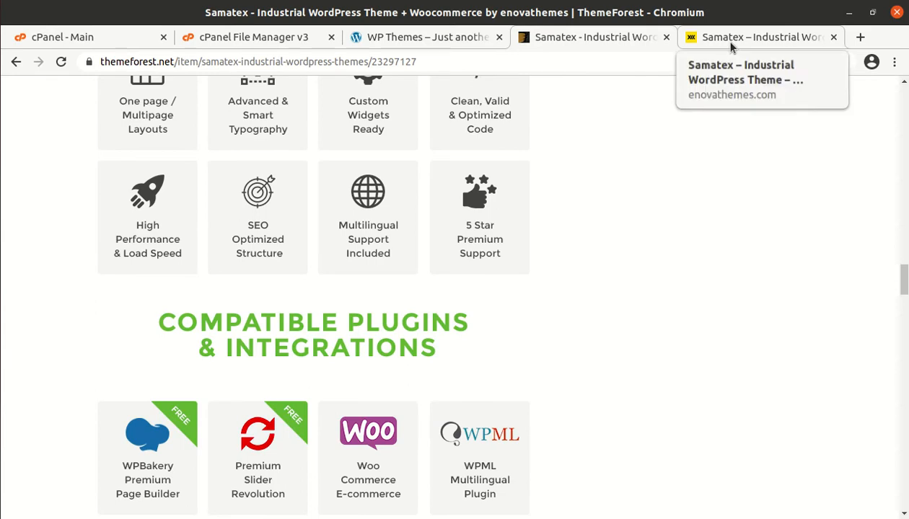
Switch to the Samatex live demo and examine its homepage from the hero banner through the services, key features and partners sections
{"action": "left_click", "coordinate": [734, 49]}
{"action": "scroll", "coordinate": [411, 369], "scroll_direction": "up", "scroll_amount": 1}
{"action": "scroll", "coordinate": [411, 370], "scroll_direction": "up", "scroll_amount": 15}
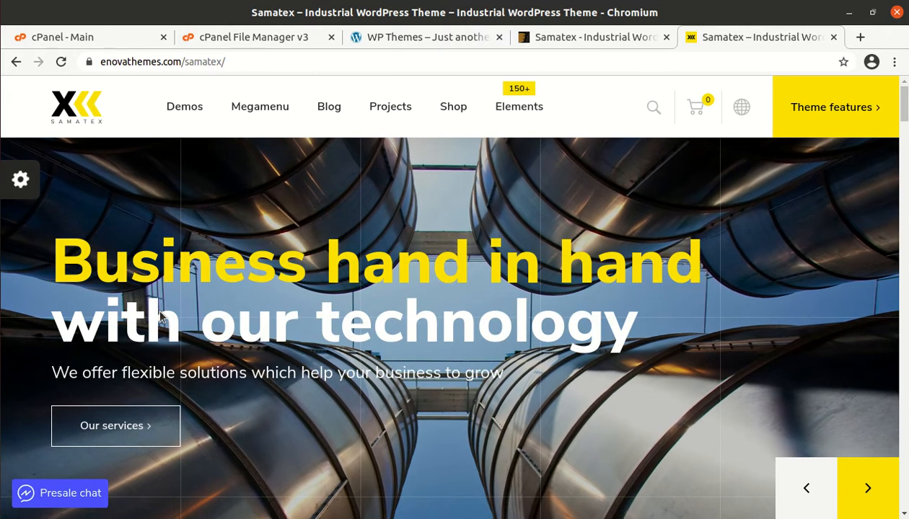
{"action": "scroll", "coordinate": [158, 311], "scroll_direction": "down", "scroll_amount": 3}
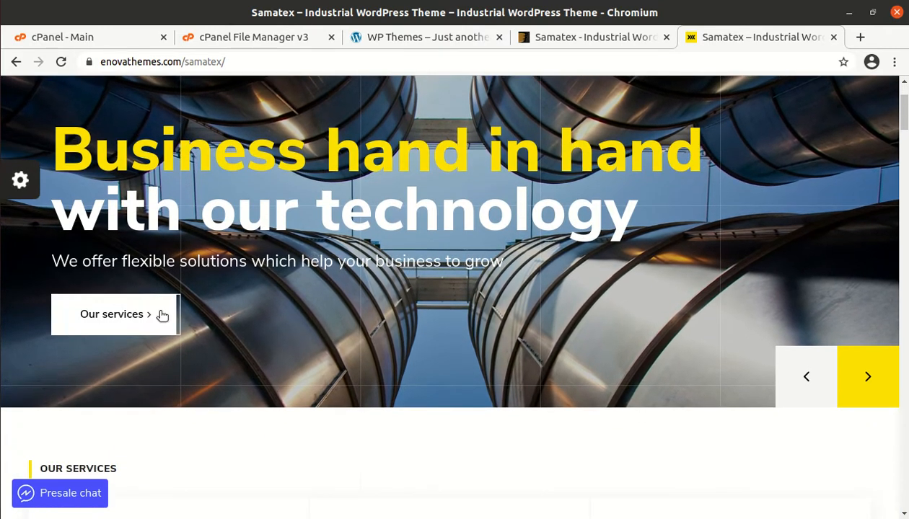
{"action": "scroll", "coordinate": [249, 368], "scroll_direction": "down", "scroll_amount": 5}
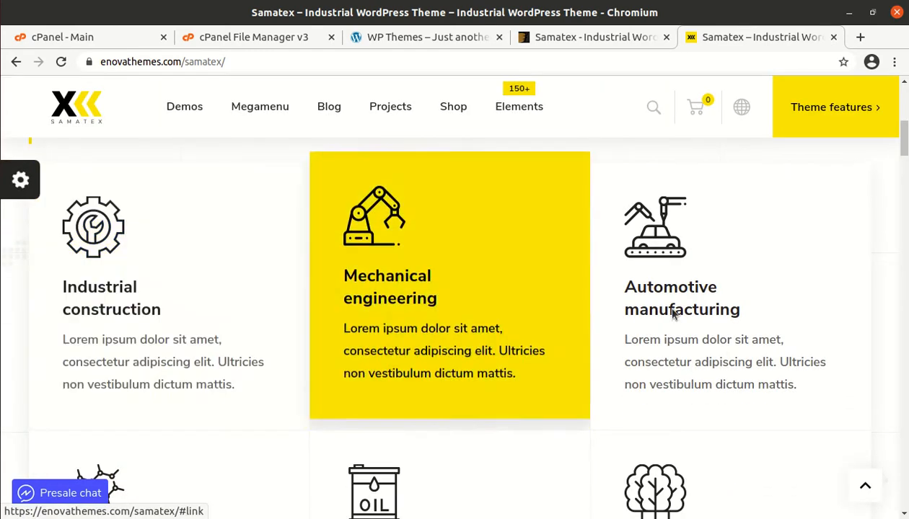
{"action": "scroll", "coordinate": [678, 360], "scroll_direction": "down", "scroll_amount": 2}
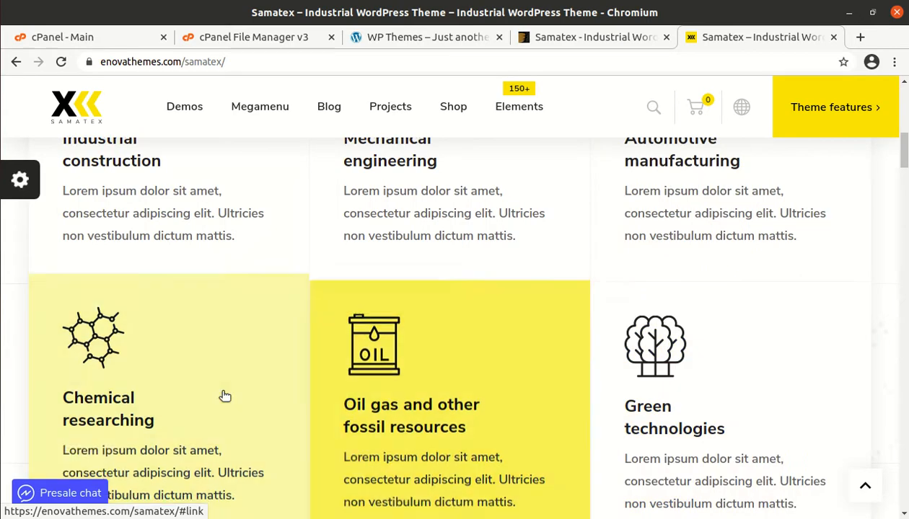
{"action": "scroll", "coordinate": [223, 411], "scroll_direction": "down", "scroll_amount": 4}
{"action": "scroll", "coordinate": [171, 417], "scroll_direction": "down", "scroll_amount": 4}
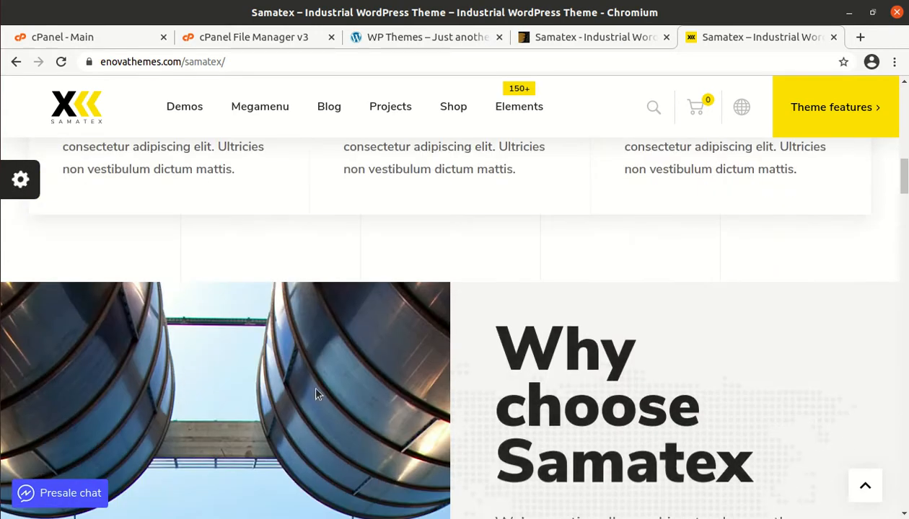
{"action": "scroll", "coordinate": [350, 376], "scroll_direction": "down", "scroll_amount": 7}
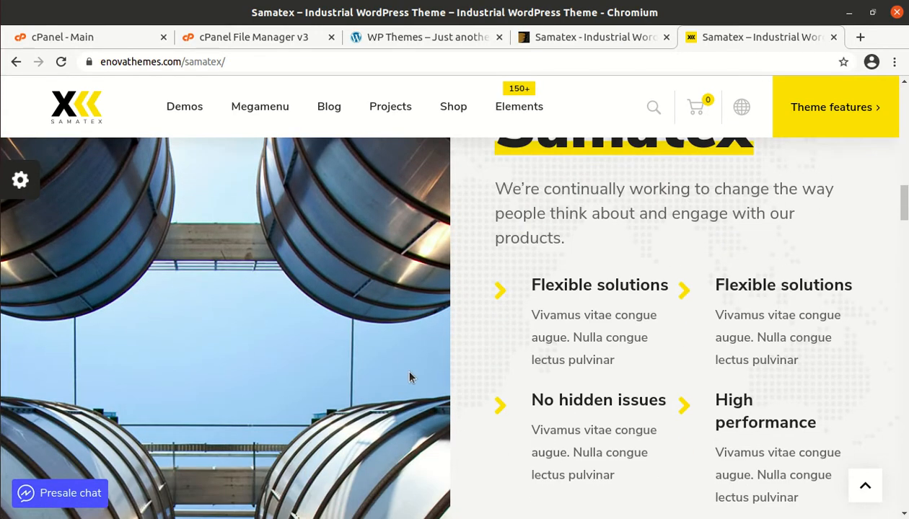
{"action": "scroll", "coordinate": [361, 375], "scroll_direction": "down", "scroll_amount": 5}
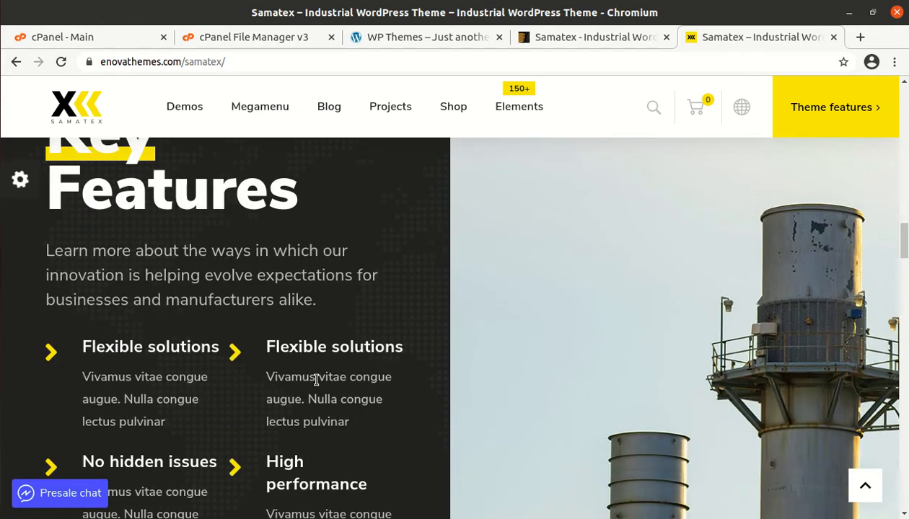
{"action": "scroll", "coordinate": [297, 387], "scroll_direction": "down", "scroll_amount": 4}
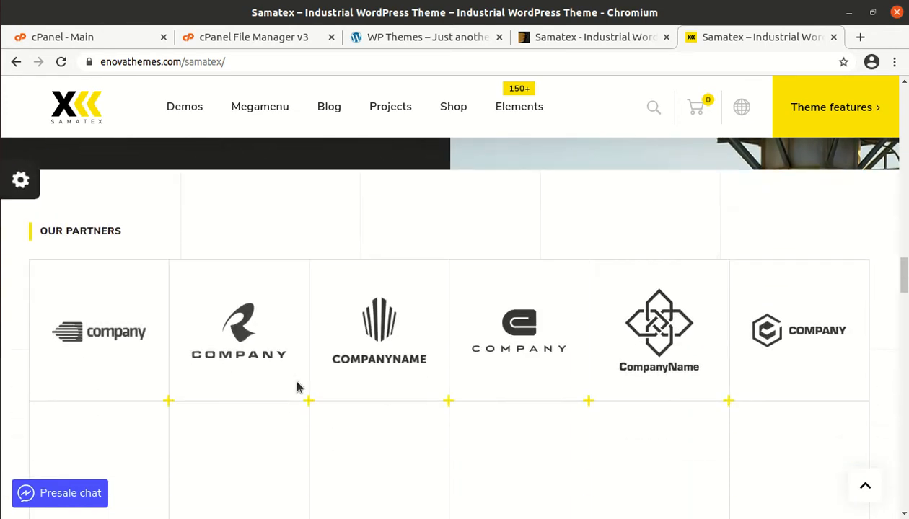
{"action": "scroll", "coordinate": [631, 295], "scroll_direction": "down", "scroll_amount": 2}
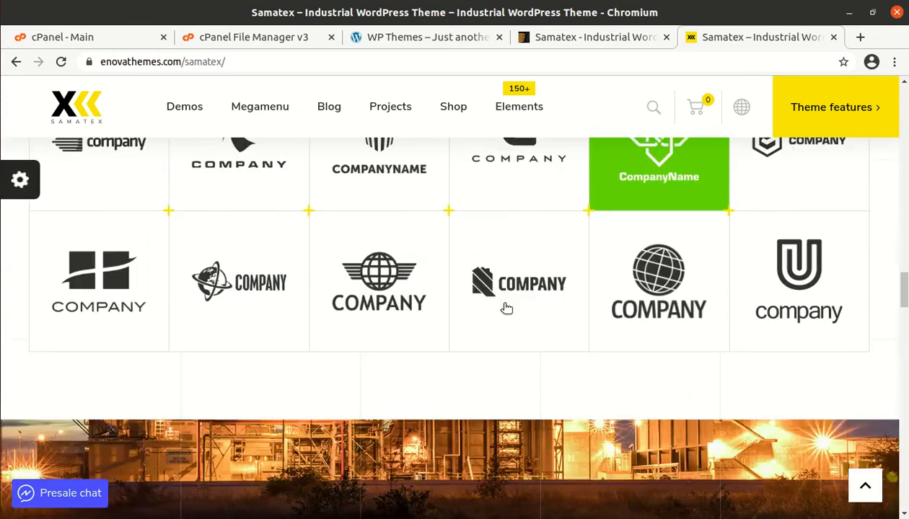
Examine the demo's header navigation and the homepage's 2019 Numbers and Featured projects sections
{"action": "mouse_move", "coordinate": [243, 109]}
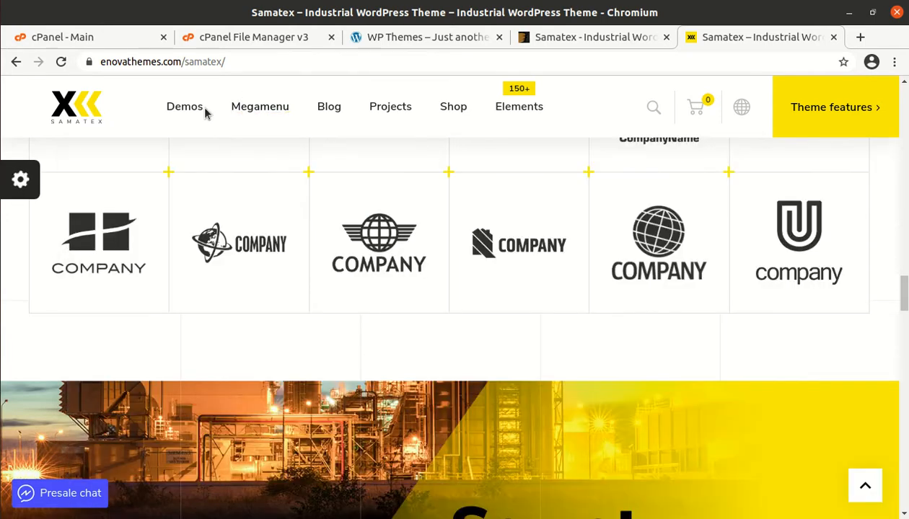
{"action": "mouse_move", "coordinate": [284, 112]}
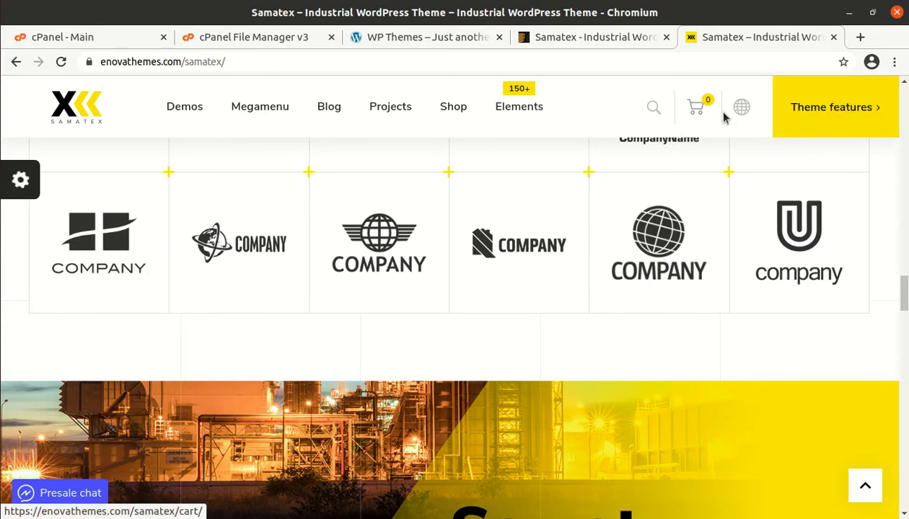
{"action": "scroll", "coordinate": [350, 254], "scroll_direction": "down", "scroll_amount": 7}
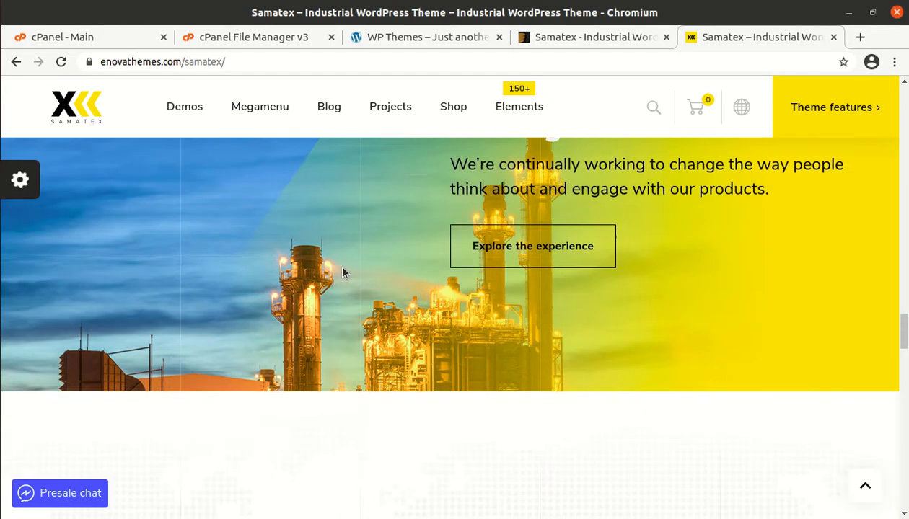
{"action": "scroll", "coordinate": [343, 272], "scroll_direction": "down", "scroll_amount": 3}
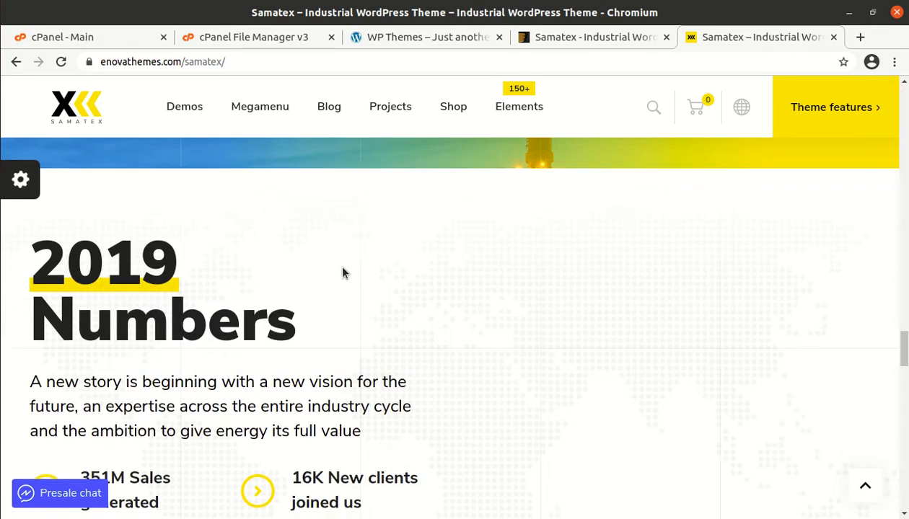
{"action": "scroll", "coordinate": [344, 271], "scroll_direction": "down", "scroll_amount": 5}
{"action": "scroll", "coordinate": [233, 361], "scroll_direction": "down", "scroll_amount": 3}
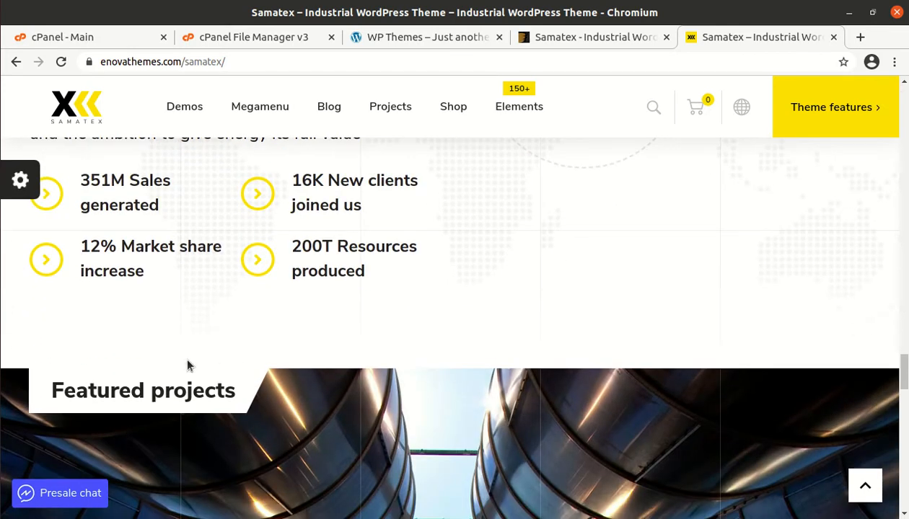
{"action": "scroll", "coordinate": [209, 362], "scroll_direction": "down", "scroll_amount": 3}
{"action": "scroll", "coordinate": [234, 350], "scroll_direction": "down", "scroll_amount": 3}
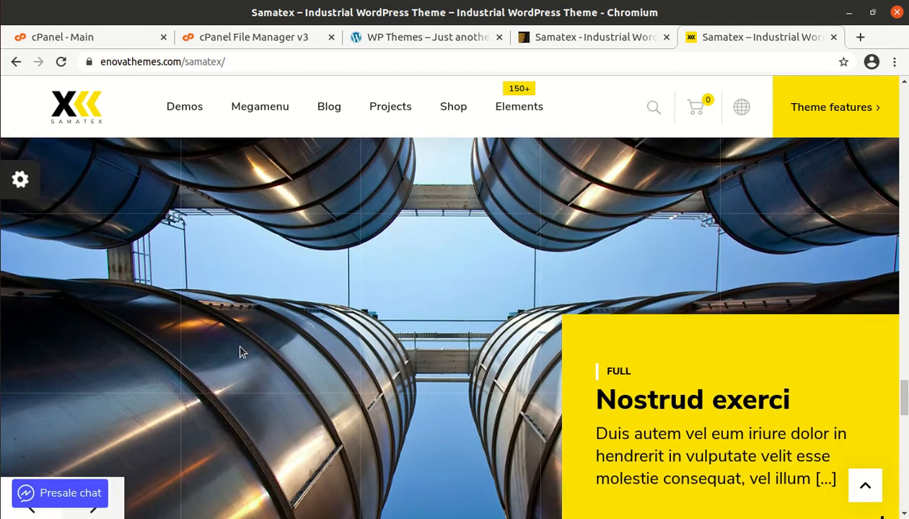
{"action": "scroll", "coordinate": [241, 352], "scroll_direction": "down", "scroll_amount": 3}
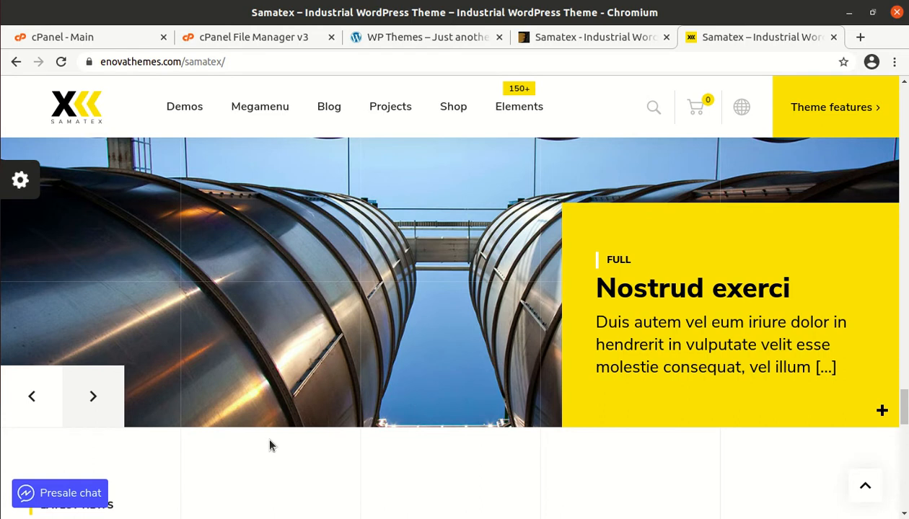
{"action": "scroll", "coordinate": [269, 445], "scroll_direction": "up", "scroll_amount": 5}
{"action": "scroll", "coordinate": [318, 274], "scroll_direction": "up", "scroll_amount": 10}
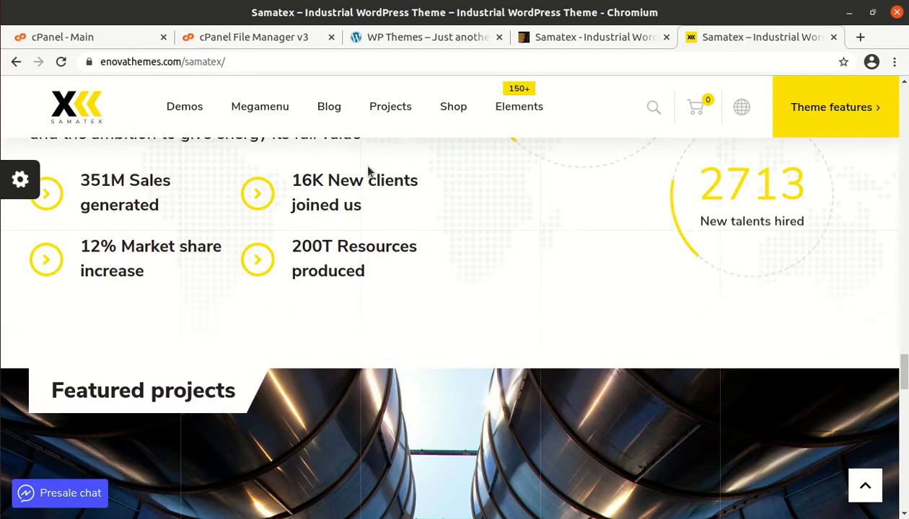
Bring up the WP Themes site, then open the samatex folder from Downloads in the Files app
{"action": "left_click", "coordinate": [379, 39]}
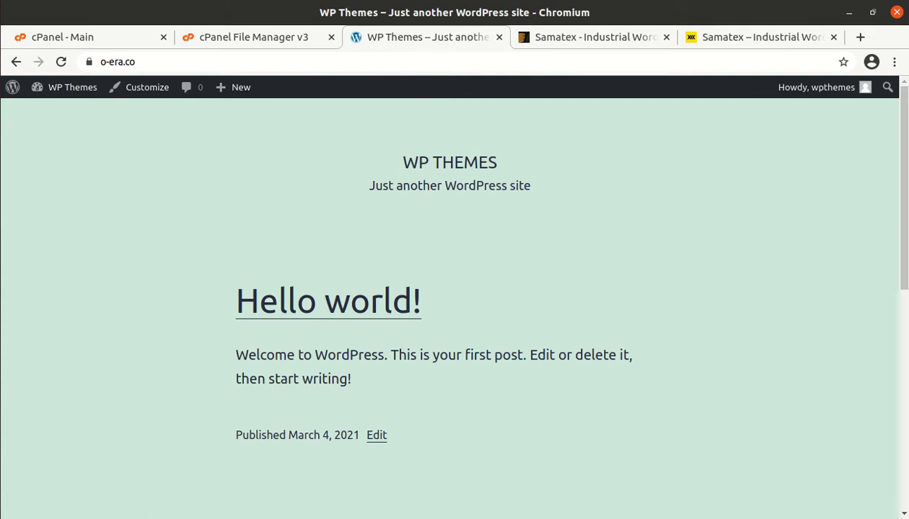
{"action": "left_click", "coordinate": [1, 24]}
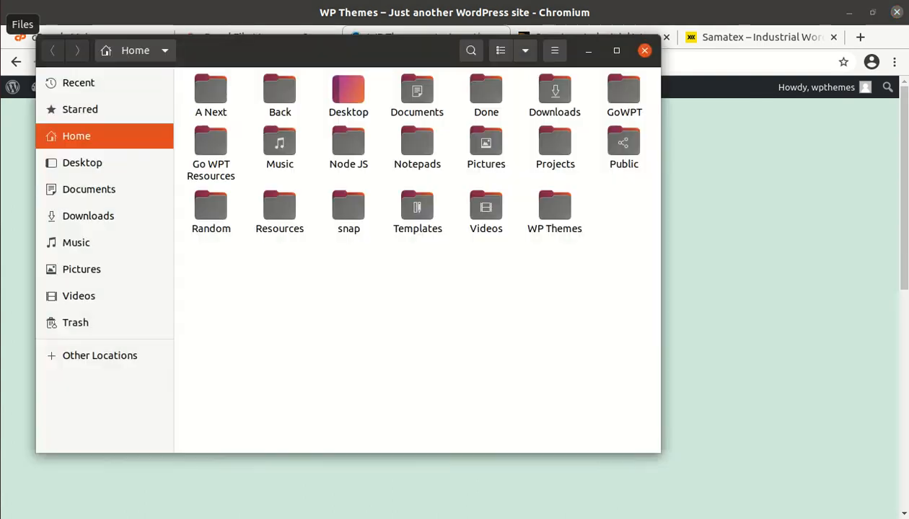
{"action": "left_click", "coordinate": [98, 219]}
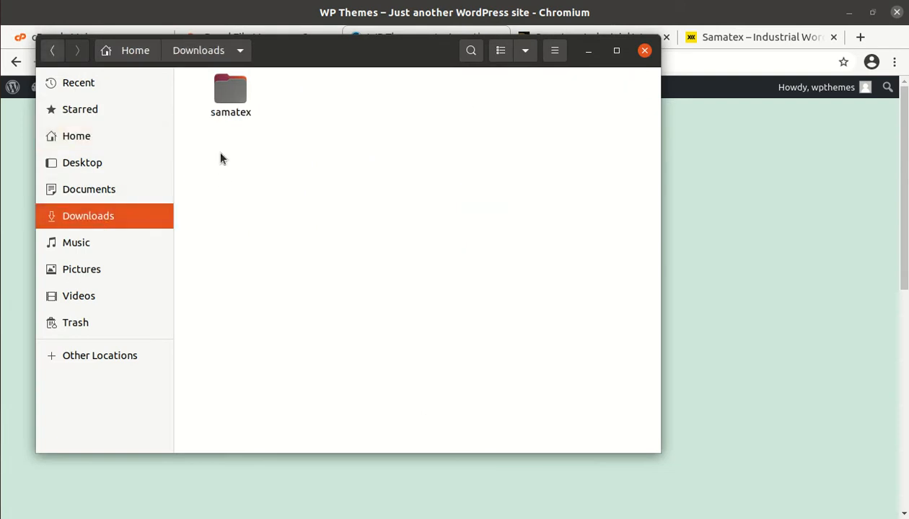
{"action": "double_click", "coordinate": [221, 99]}
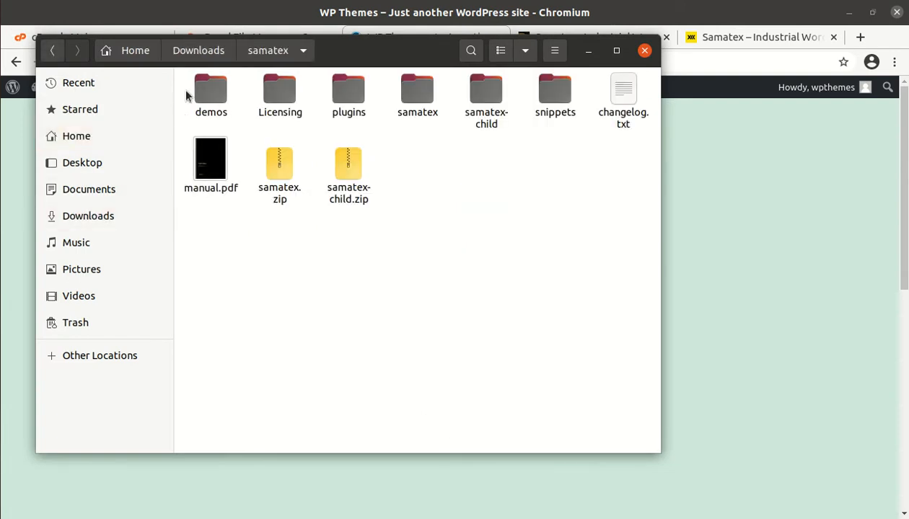
Inspect the plugins folder of the samatex package, checking js_composer.zip and revslider.zip
{"action": "left_click", "coordinate": [199, 92]}
{"action": "left_click", "coordinate": [277, 97]}
{"action": "double_click", "coordinate": [348, 88]}
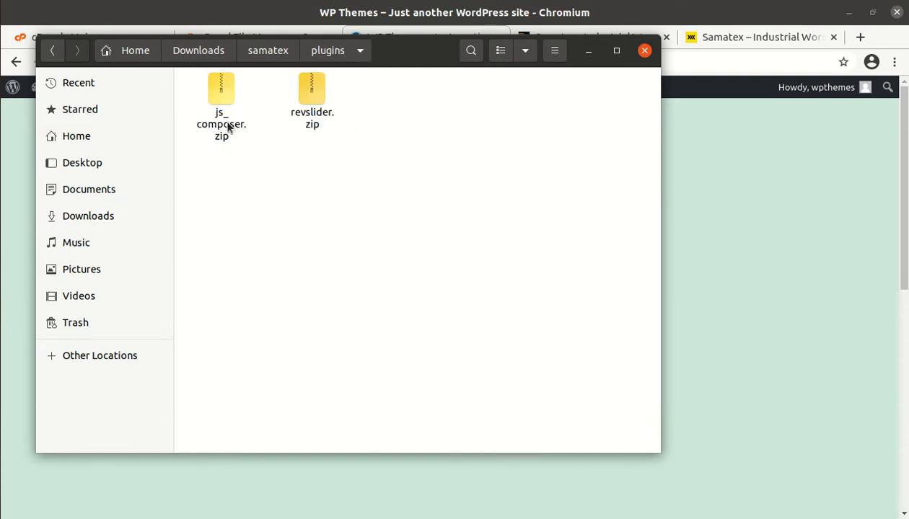
{"action": "left_click", "coordinate": [225, 123]}
{"action": "left_click", "coordinate": [302, 116]}
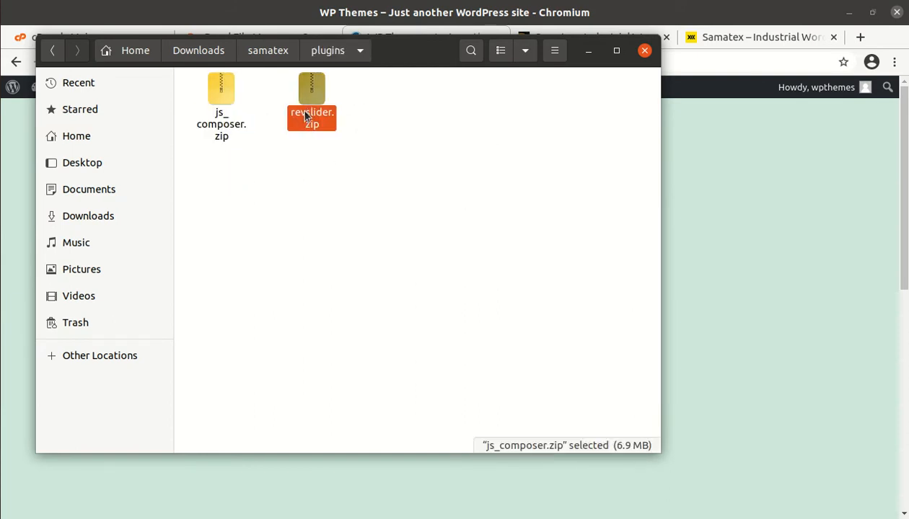
Inspect the contents of the inner samatex theme folder and return to the package's main folder
{"action": "left_click", "coordinate": [264, 53]}
{"action": "left_click", "coordinate": [414, 108]}
{"action": "double_click", "coordinate": [414, 107]}
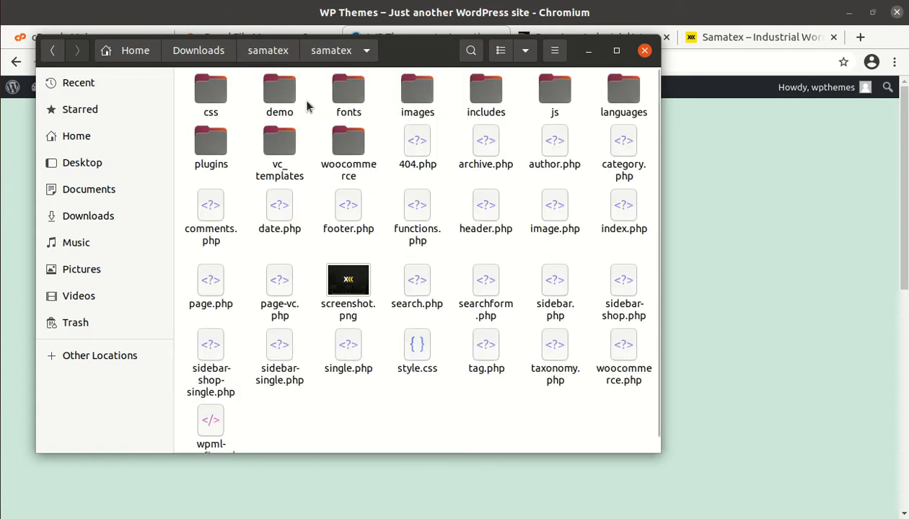
{"action": "left_click", "coordinate": [264, 53]}
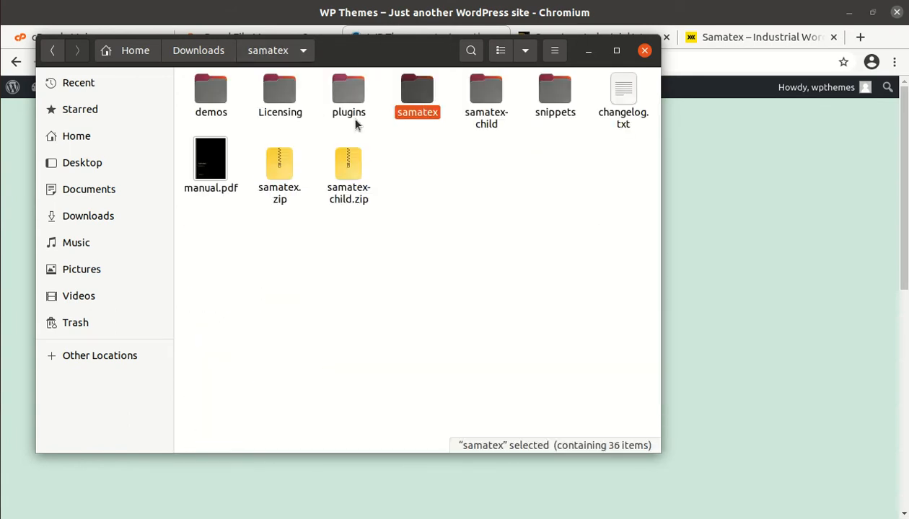
Inspect the snippets folder of the samatex package, then check samatex.zip and samatex-child.zip in the main folder
{"action": "left_click", "coordinate": [480, 101]}
{"action": "double_click", "coordinate": [546, 93]}
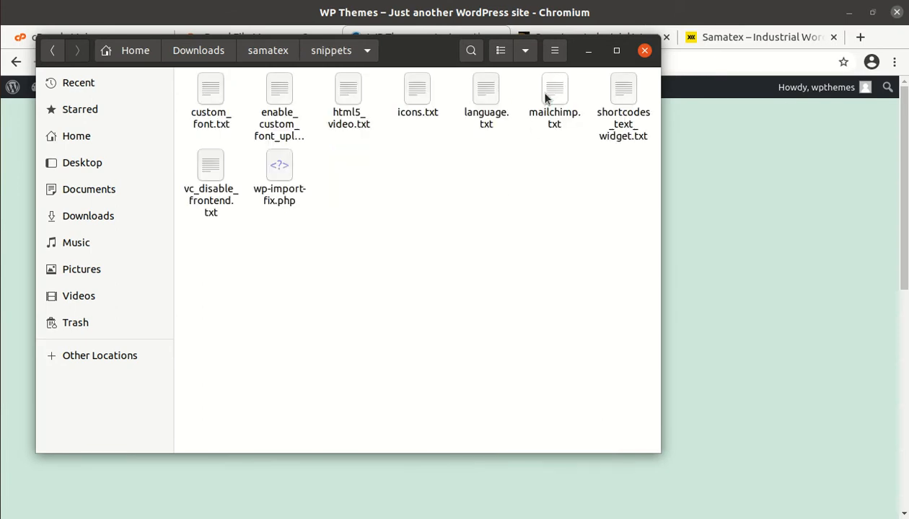
{"action": "left_click", "coordinate": [264, 52]}
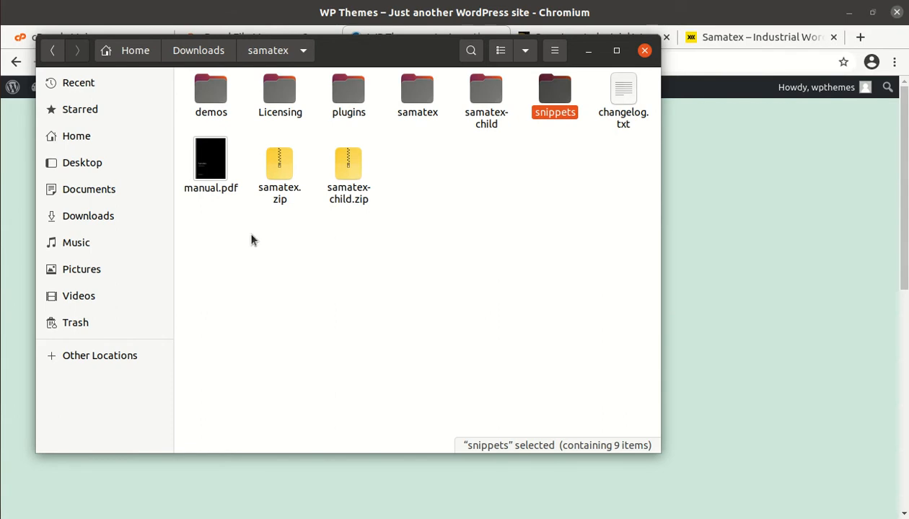
{"action": "left_click", "coordinate": [297, 196]}
{"action": "left_click", "coordinate": [345, 202]}
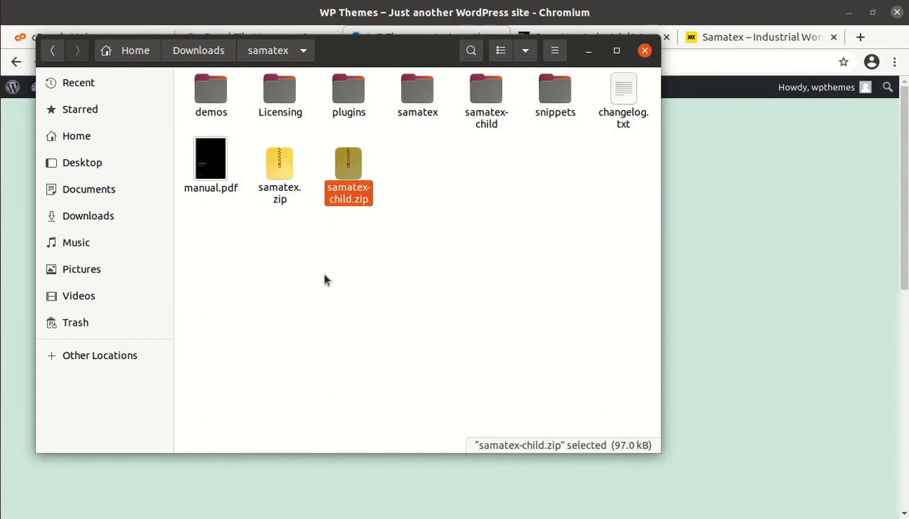
Put the Files window away and open the WP Themes site's theme management page in the WordPress admin
{"action": "left_click", "coordinate": [589, 51]}
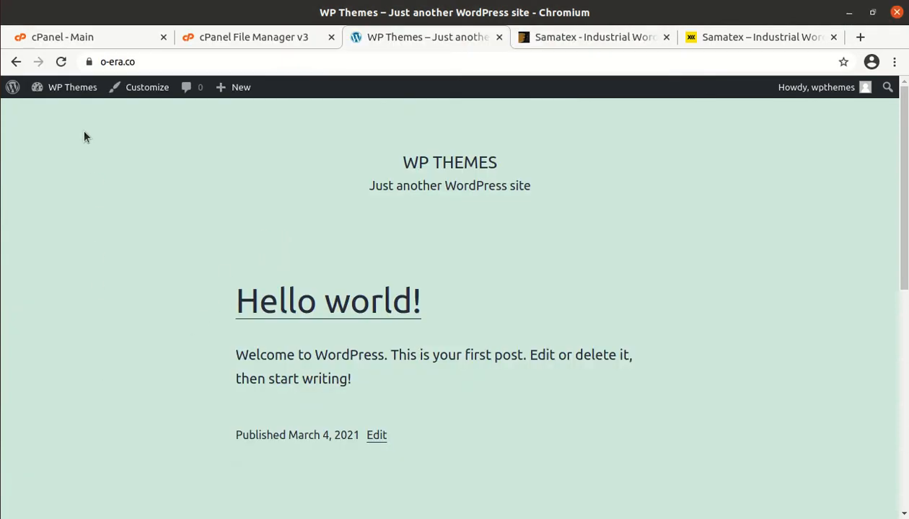
{"action": "mouse_move", "coordinate": [72, 88]}
{"action": "left_click", "coordinate": [48, 132]}
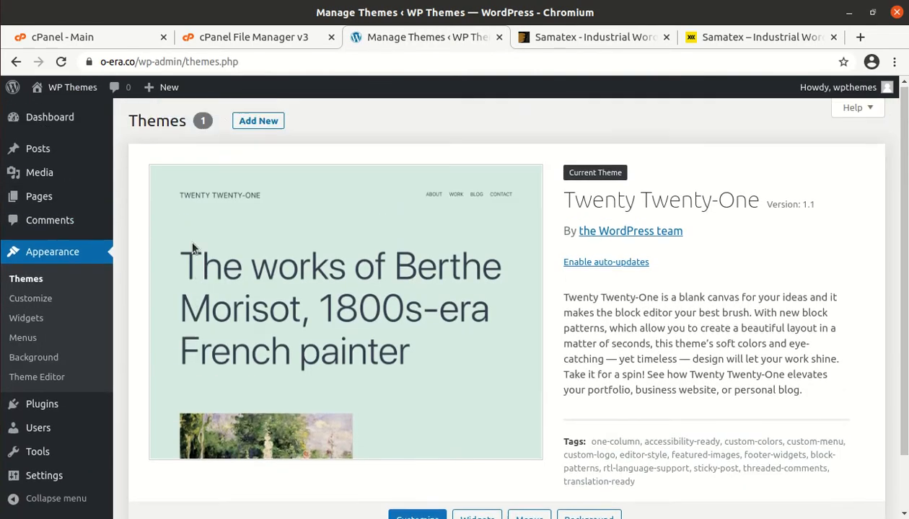
{"action": "left_click", "coordinate": [256, 123]}
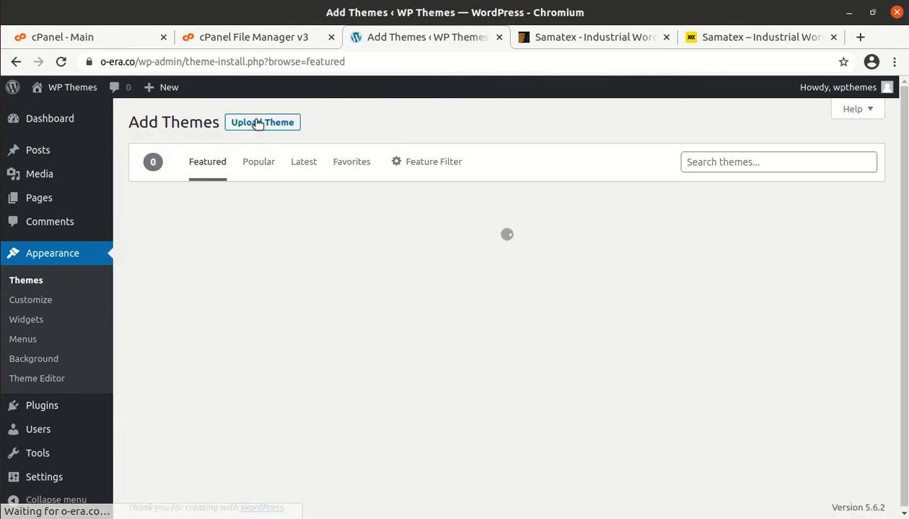
{"action": "left_click", "coordinate": [256, 123]}
{"action": "left_click", "coordinate": [414, 253]}
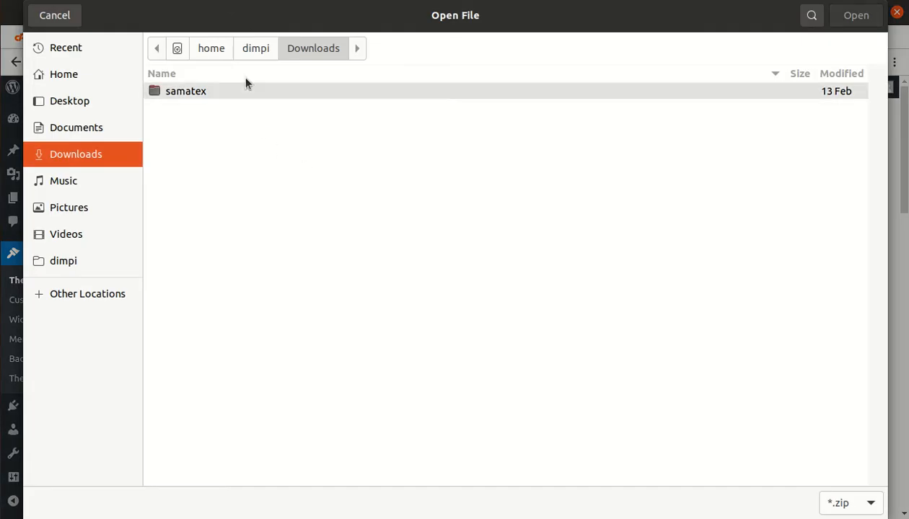
{"action": "double_click", "coordinate": [189, 92]}
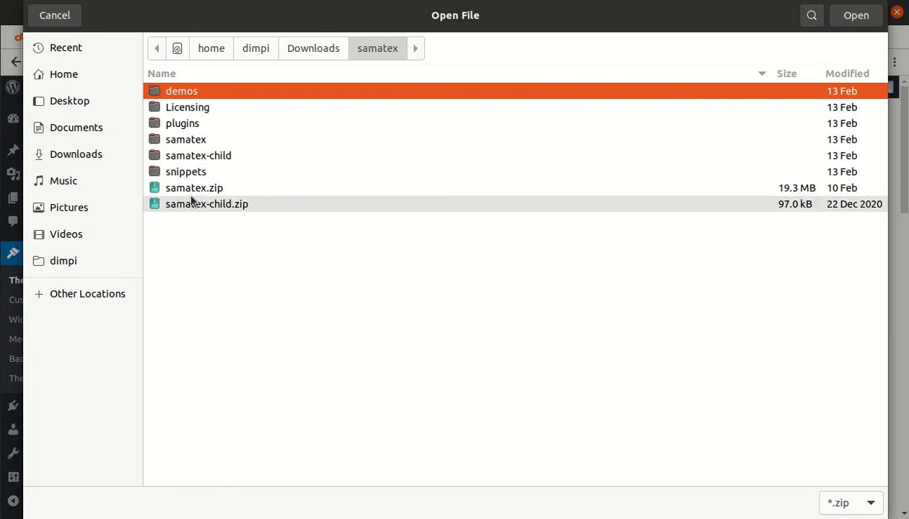
{"action": "left_click", "coordinate": [188, 188]}
{"action": "left_click", "coordinate": [54, 16]}
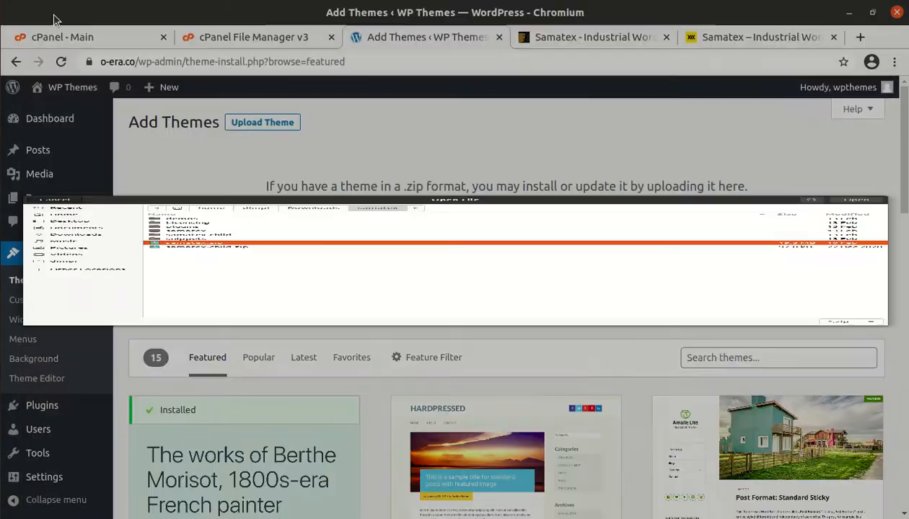
Switch to cPanel File Manager and upload samatex.zip from Downloads/samatex into o-era.co/wp-content/themes, returning to that folder
{"action": "left_click", "coordinate": [207, 37]}
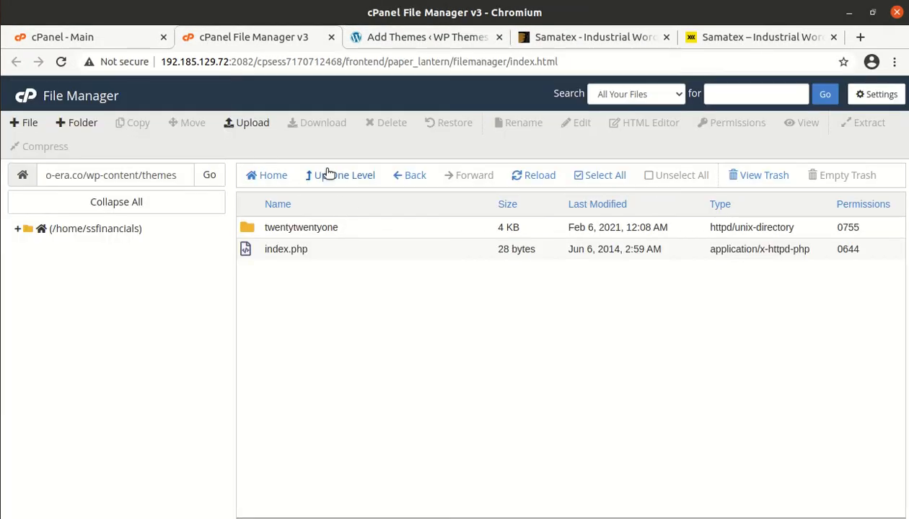
{"action": "left_click", "coordinate": [248, 124]}
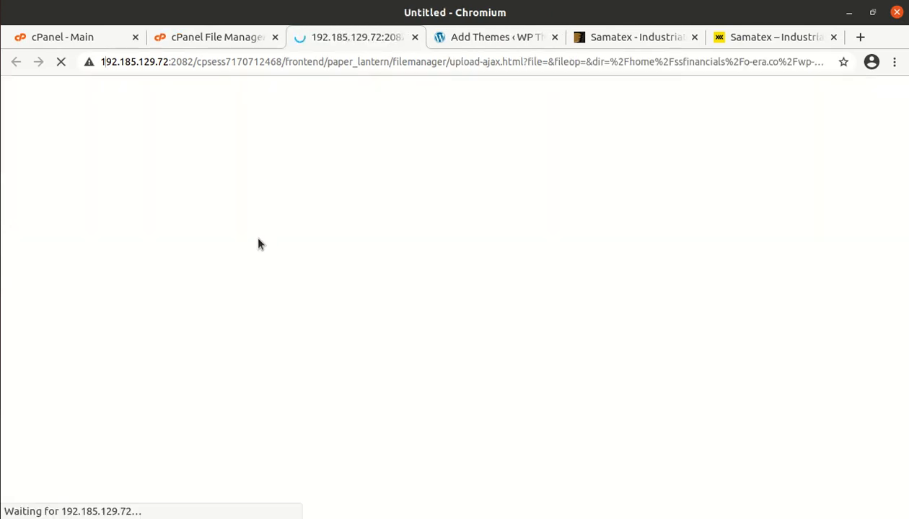
{"action": "left_click", "coordinate": [447, 318]}
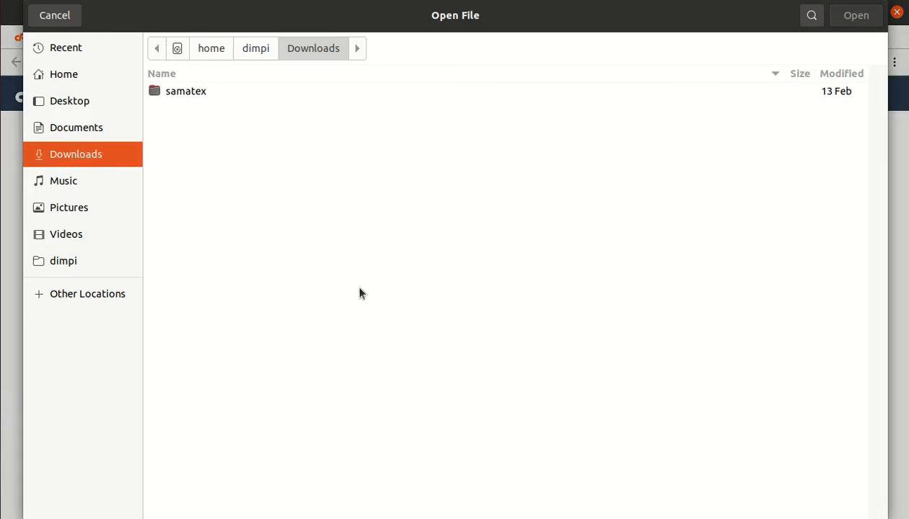
{"action": "double_click", "coordinate": [182, 97]}
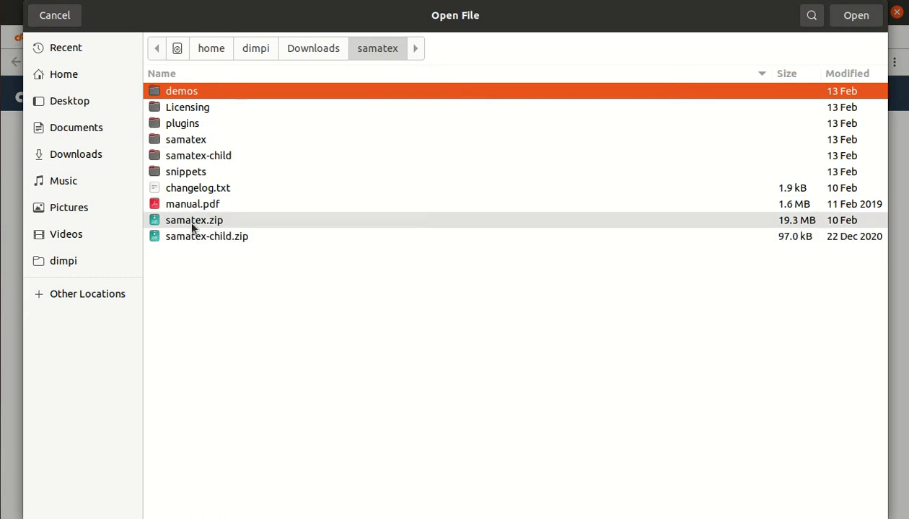
{"action": "left_click", "coordinate": [189, 221]}
{"action": "left_click", "coordinate": [856, 15]}
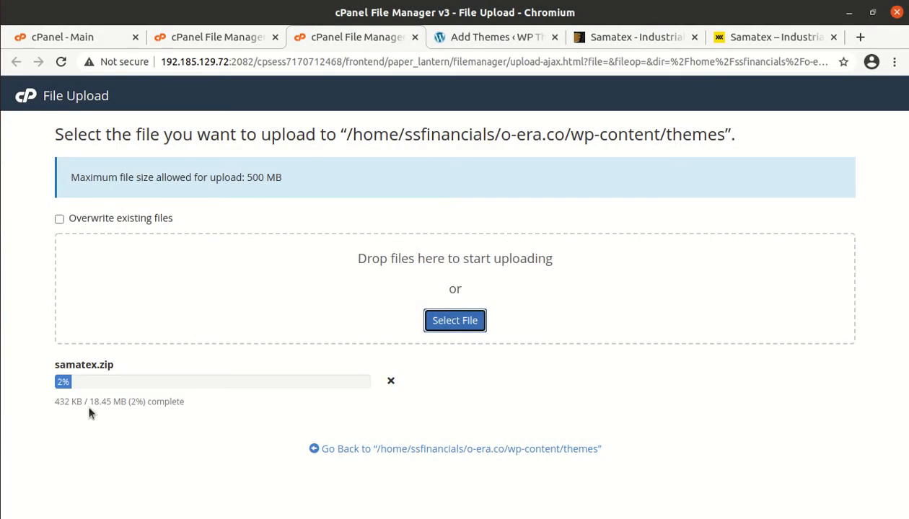
{"action": "left_click_drag", "start_coordinate": [90, 402], "coordinate": [113, 402]}
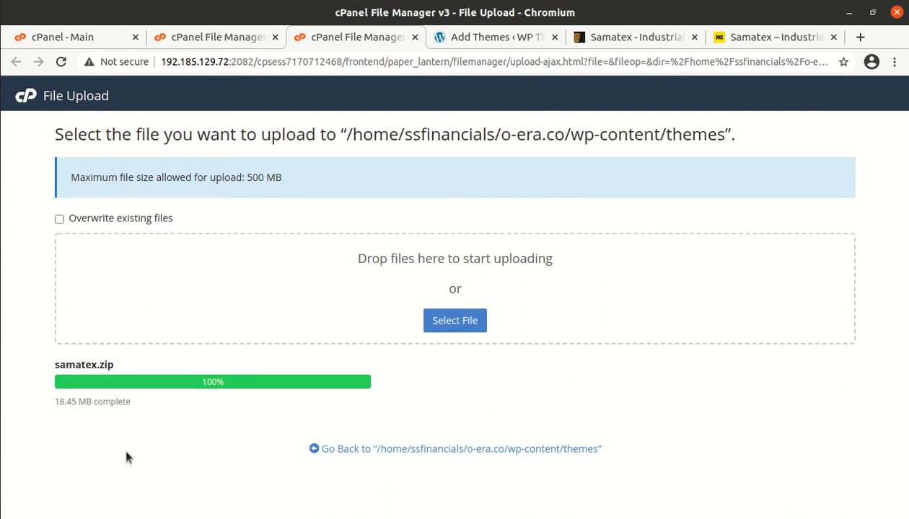
{"action": "left_click", "coordinate": [338, 453]}
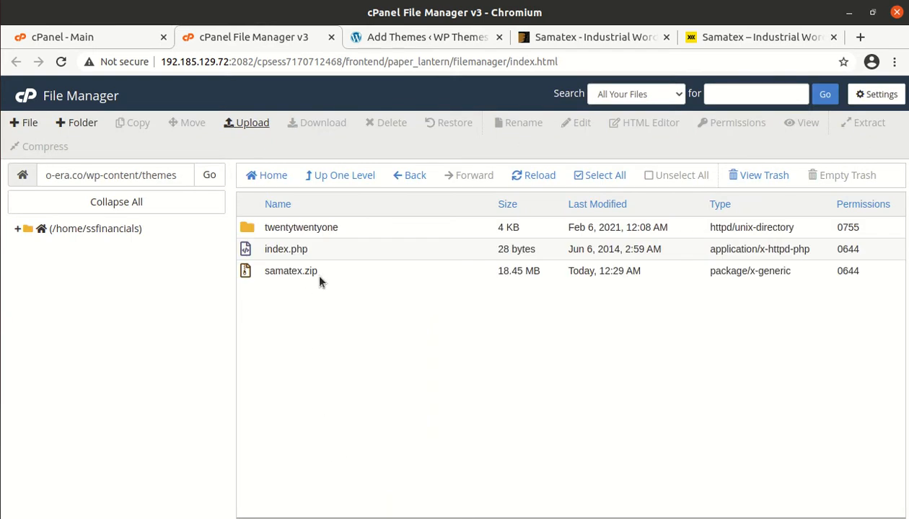
Extract samatex.zip inside the wp-content/themes folder, dismiss the extraction results and reload the file listing
{"action": "left_click", "coordinate": [317, 279]}
{"action": "right_click", "coordinate": [320, 279]}
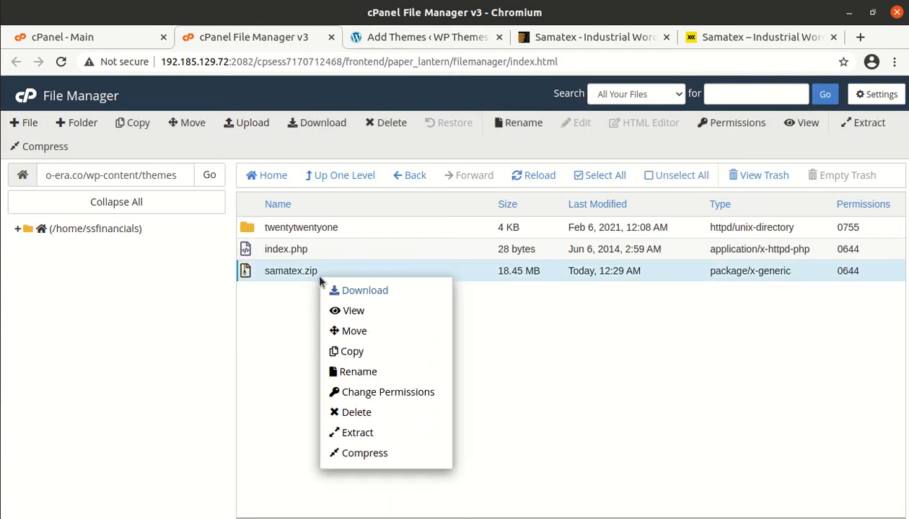
{"action": "left_click", "coordinate": [351, 432]}
{"action": "left_click", "coordinate": [569, 368]}
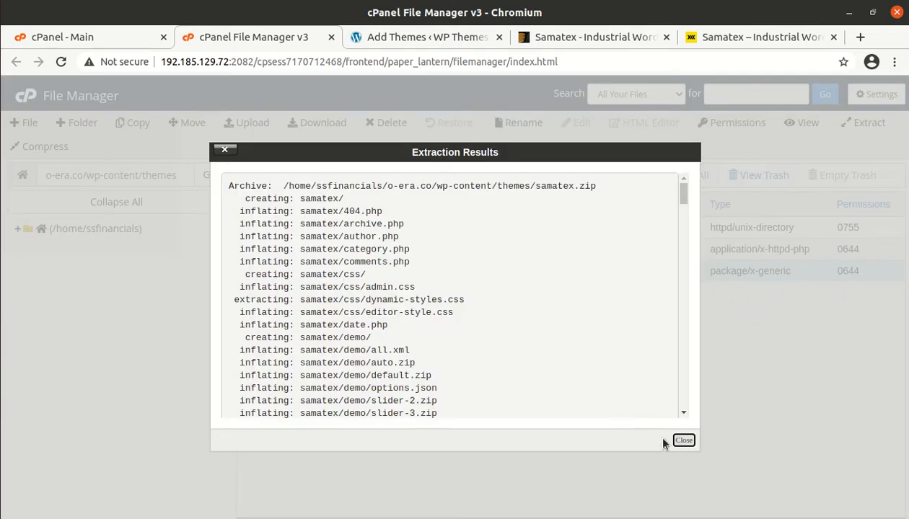
{"action": "left_click", "coordinate": [682, 441]}
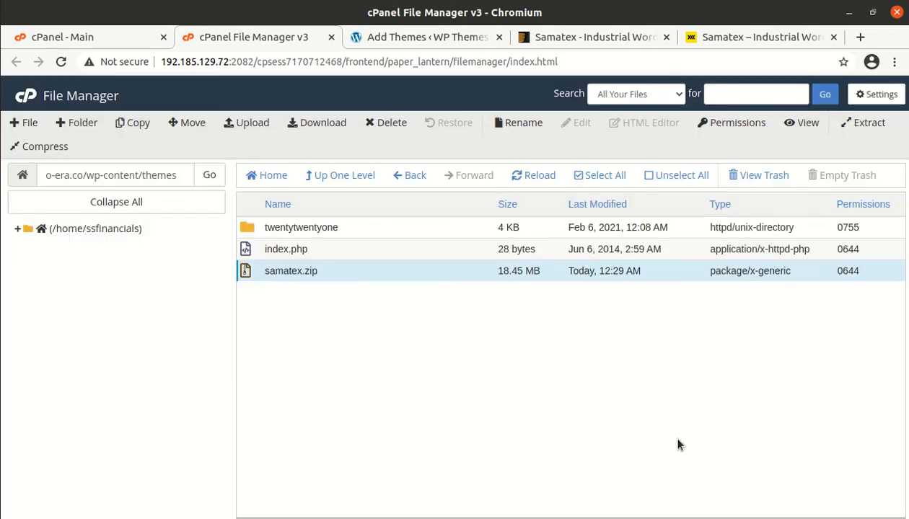
{"action": "left_click", "coordinate": [512, 180]}
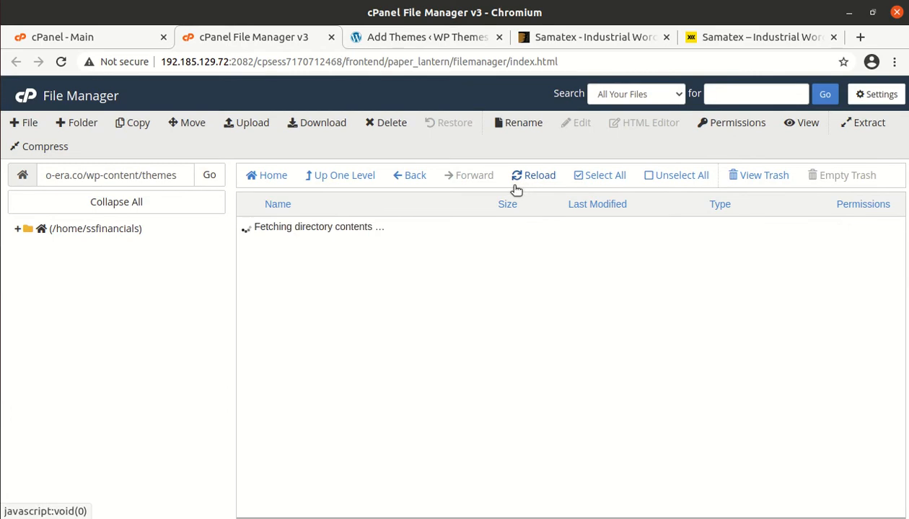
Inspect the contents of the extracted samatex theme folder and go back up to the themes folder
{"action": "double_click", "coordinate": [326, 237]}
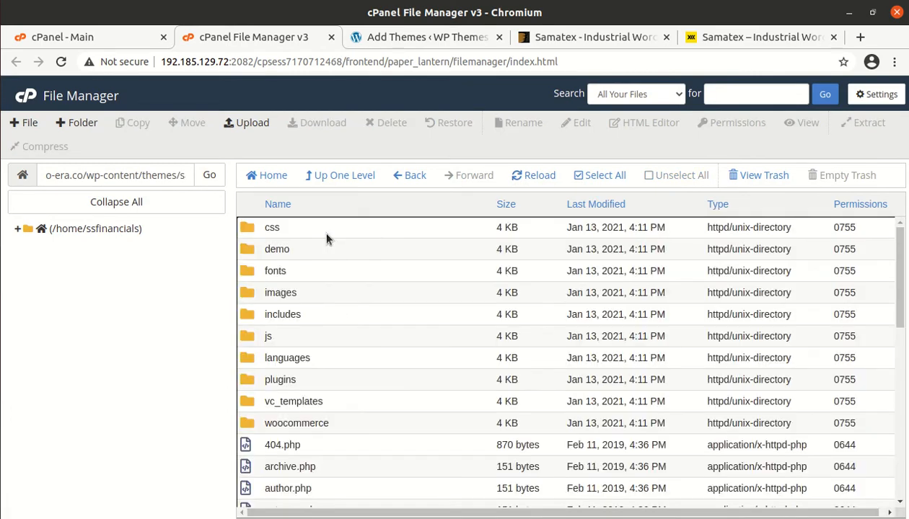
{"action": "scroll", "coordinate": [330, 267], "scroll_direction": "down", "scroll_amount": 3}
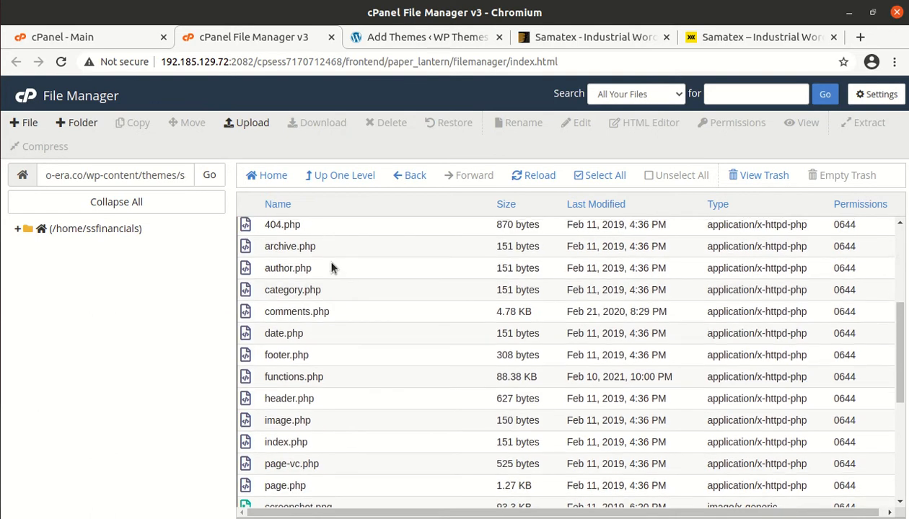
{"action": "left_click", "coordinate": [325, 177]}
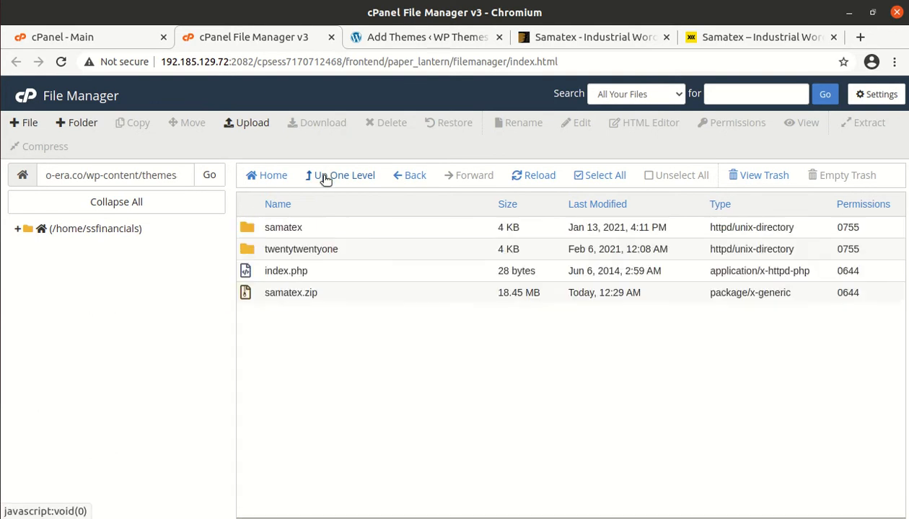
Move the samatex.zip archive in the themes folder to the trash
{"action": "left_click", "coordinate": [332, 293]}
{"action": "left_click", "coordinate": [382, 123]}
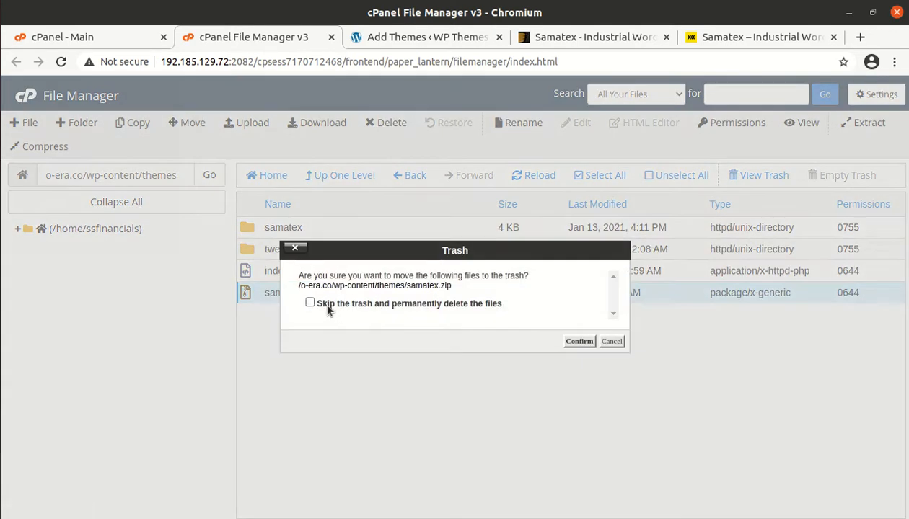
{"action": "left_click", "coordinate": [577, 342]}
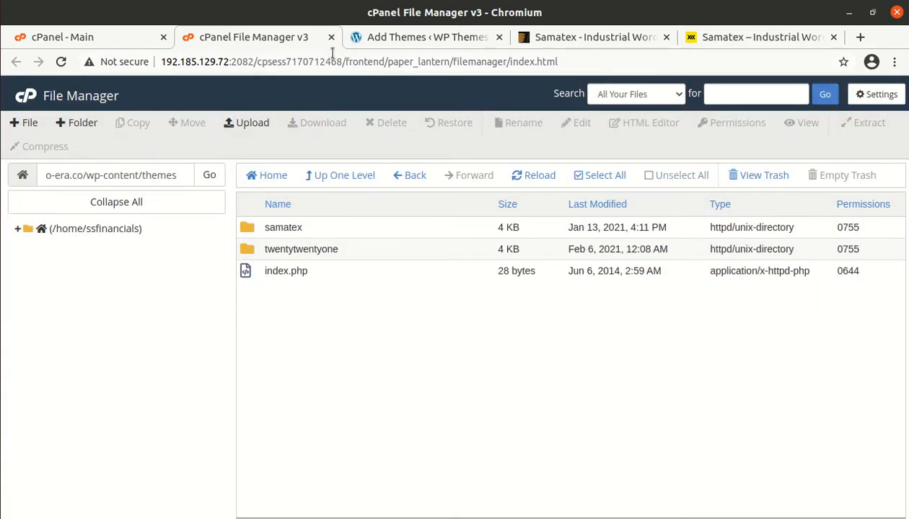
Open the Samatex theme's details in the WordPress admin, review its version and description, and activate it
{"action": "left_click", "coordinate": [368, 36]}
{"action": "left_click", "coordinate": [37, 286]}
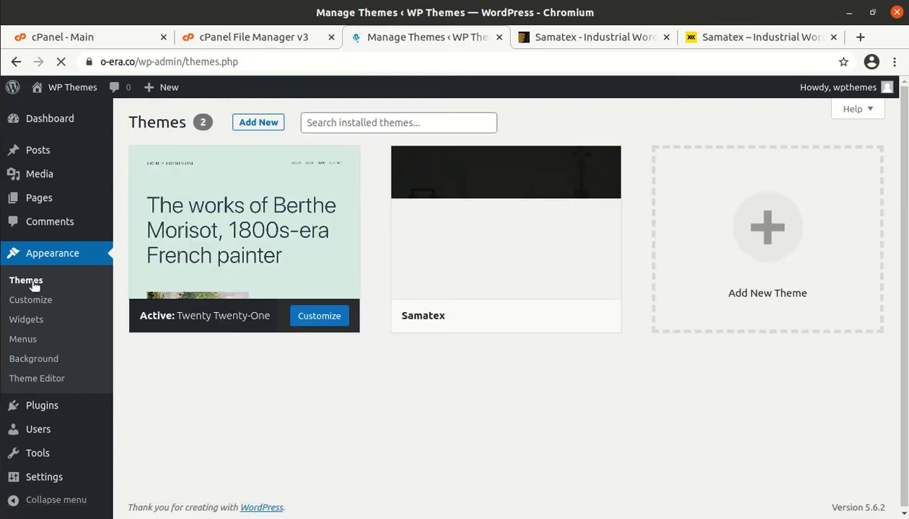
{"action": "mouse_move", "coordinate": [494, 286]}
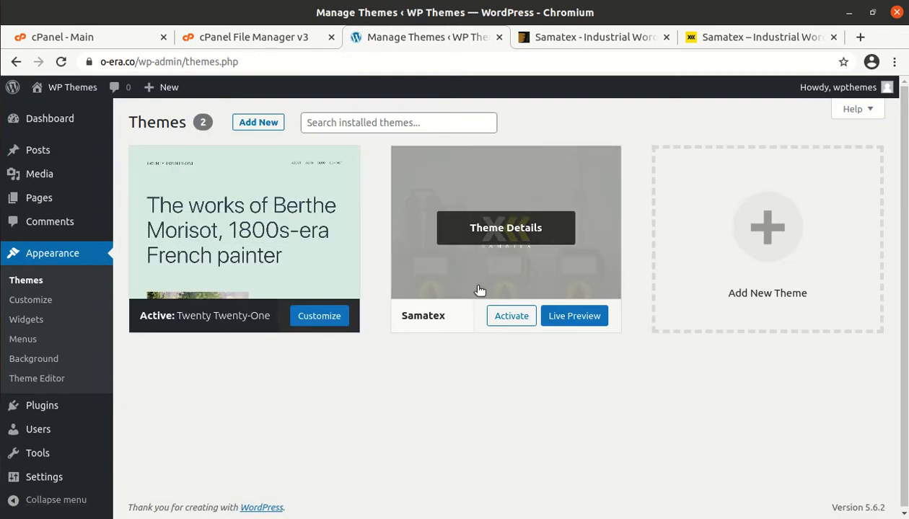
{"action": "left_click", "coordinate": [478, 229]}
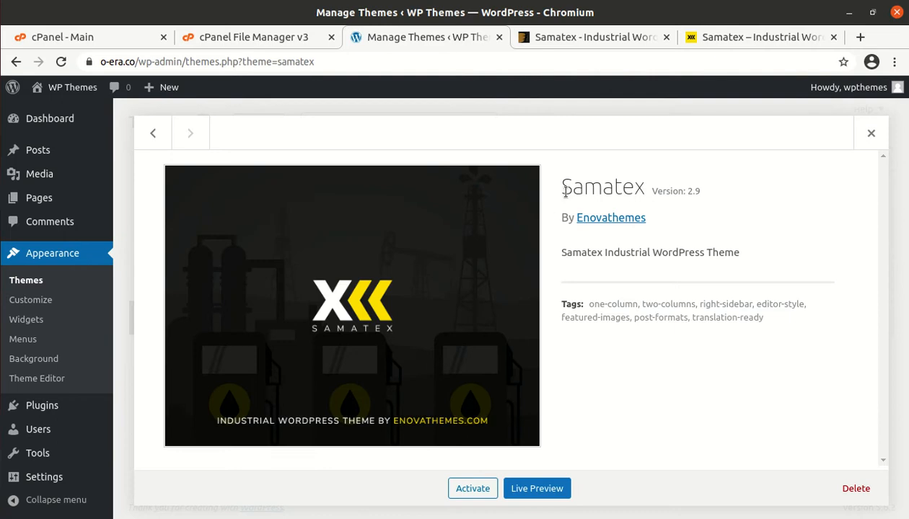
{"action": "left_click_drag", "start_coordinate": [562, 189], "coordinate": [700, 195]}
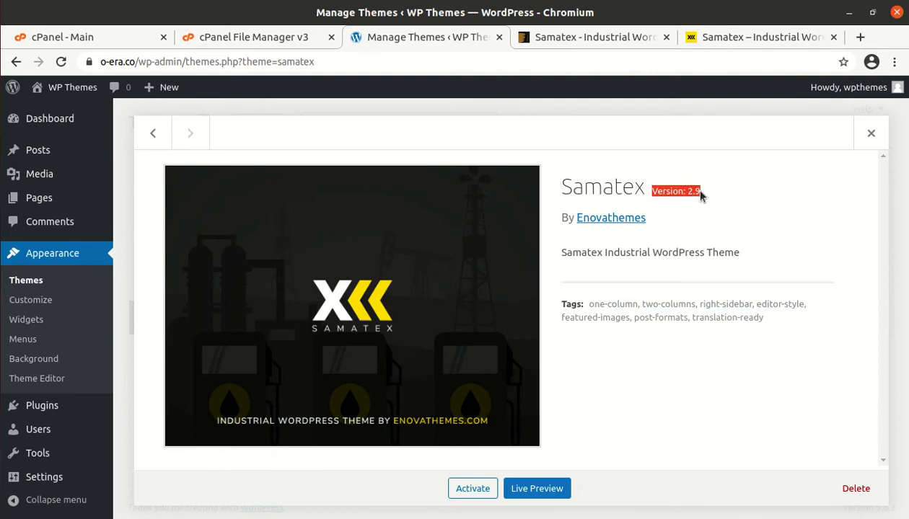
{"action": "left_click", "coordinate": [655, 226]}
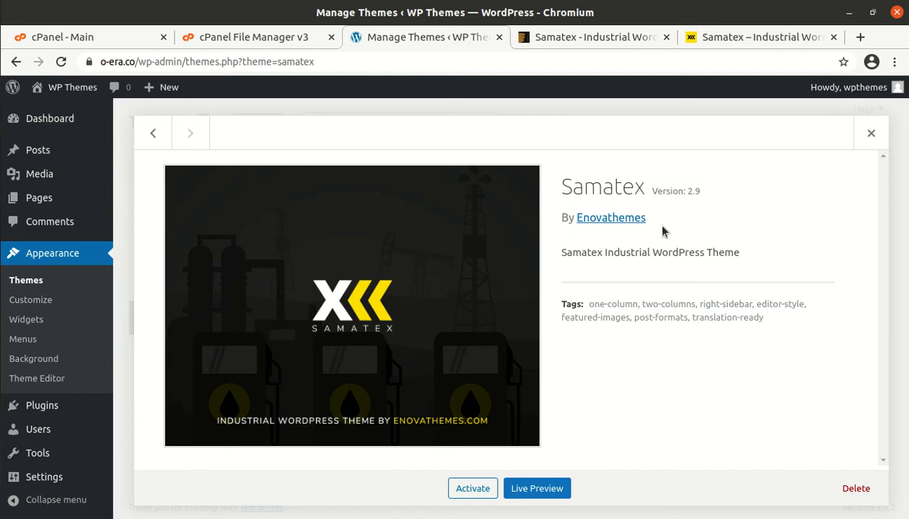
{"action": "left_click_drag", "start_coordinate": [560, 253], "coordinate": [740, 254]}
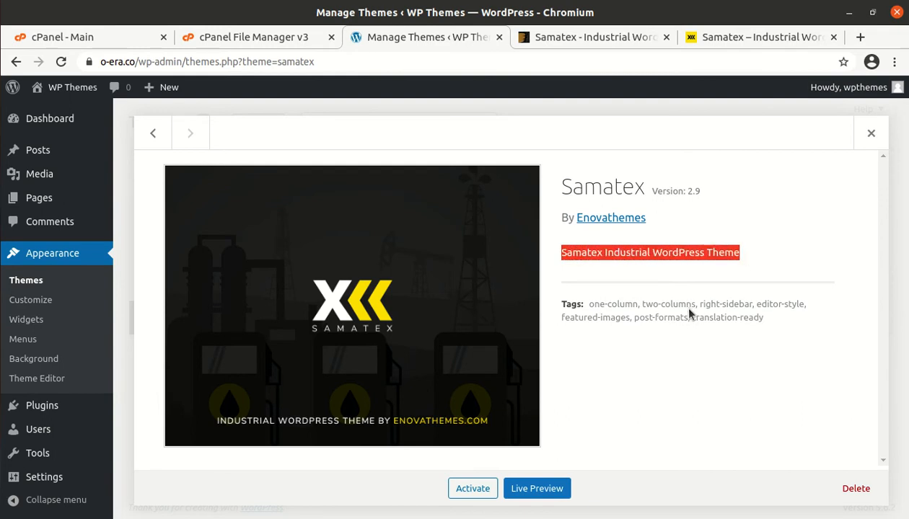
{"action": "left_click", "coordinate": [481, 491]}
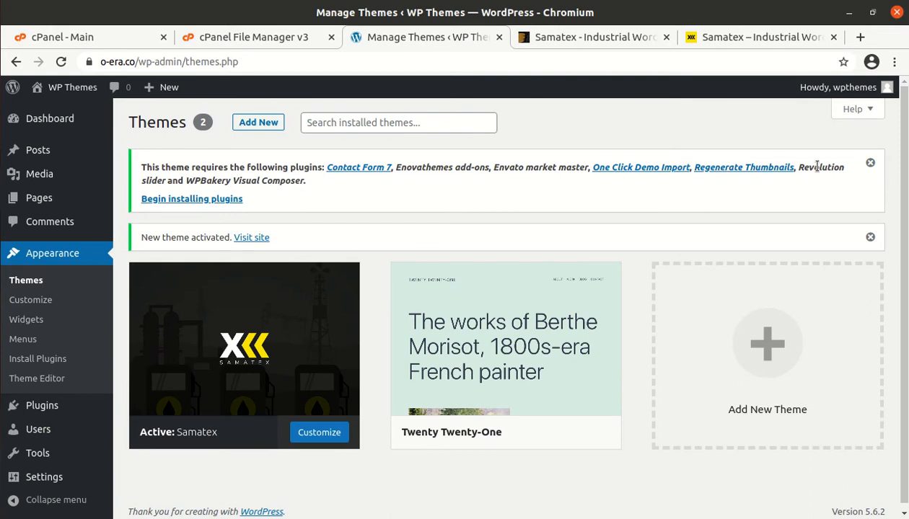
Begin the Samatex theme's required plugin installation, select all the listed plugins, and install them in bulk
{"action": "left_click", "coordinate": [213, 207]}
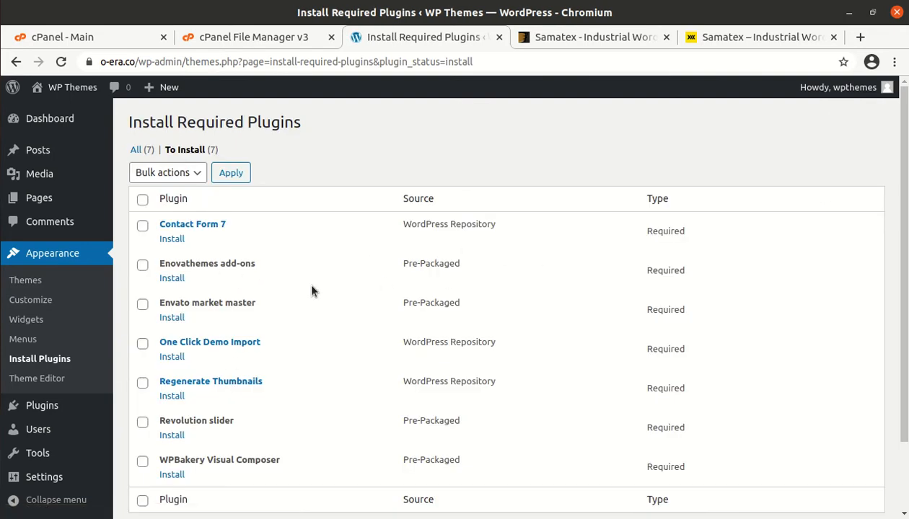
{"action": "scroll", "coordinate": [564, 288], "scroll_direction": "down", "scroll_amount": 2}
{"action": "scroll", "coordinate": [457, 361], "scroll_direction": "up", "scroll_amount": 2}
{"action": "left_click", "coordinate": [143, 200]}
{"action": "left_click", "coordinate": [177, 174]}
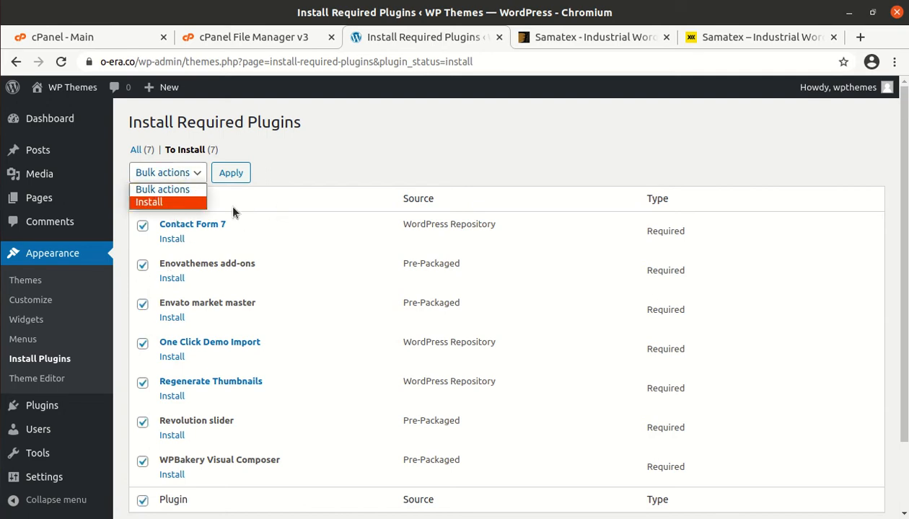
{"action": "left_click", "coordinate": [194, 204]}
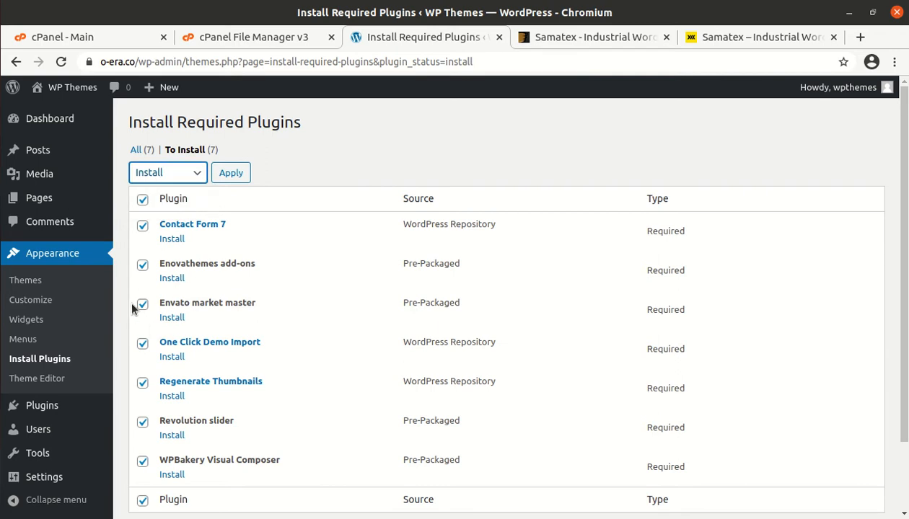
{"action": "left_click", "coordinate": [227, 179]}
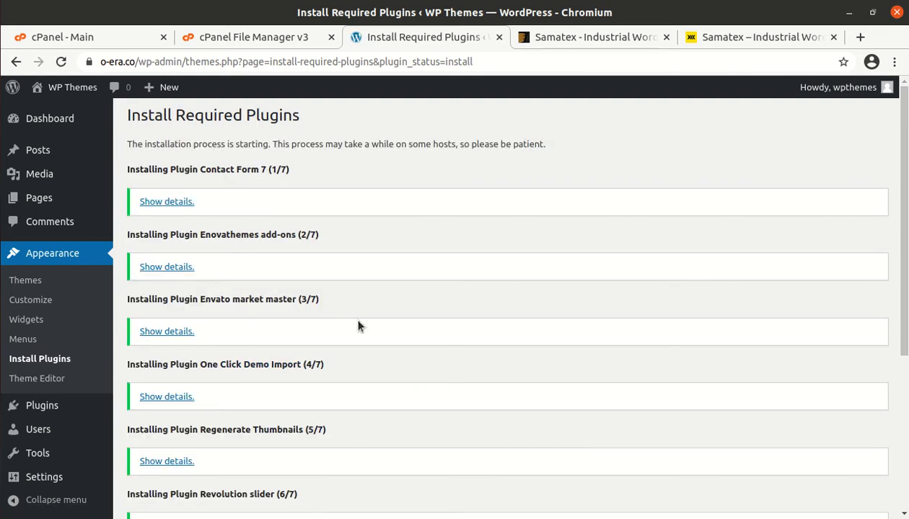
{"action": "scroll", "coordinate": [358, 326], "scroll_direction": "down", "scroll_amount": 3}
{"action": "scroll", "coordinate": [358, 326], "scroll_direction": "down", "scroll_amount": 2}
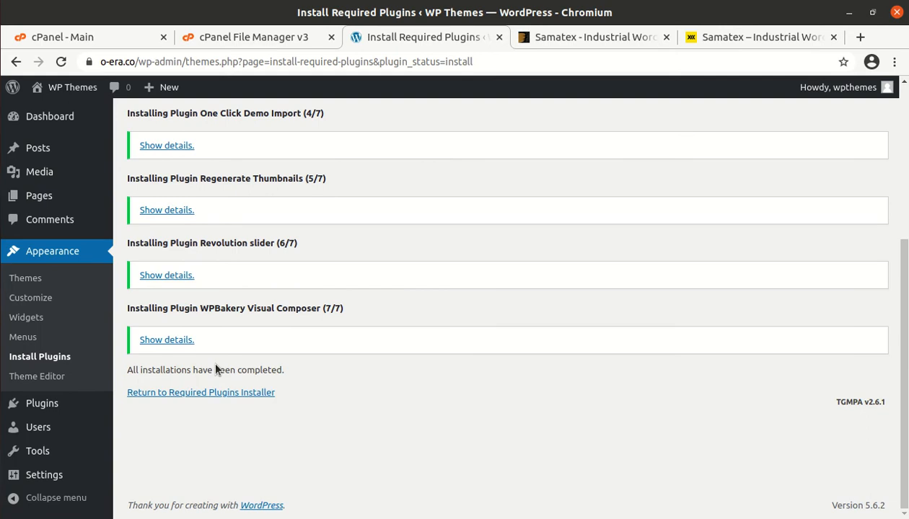
Return to the required plugins installer and activate all the installed plugins in bulk
{"action": "left_click", "coordinate": [187, 394]}
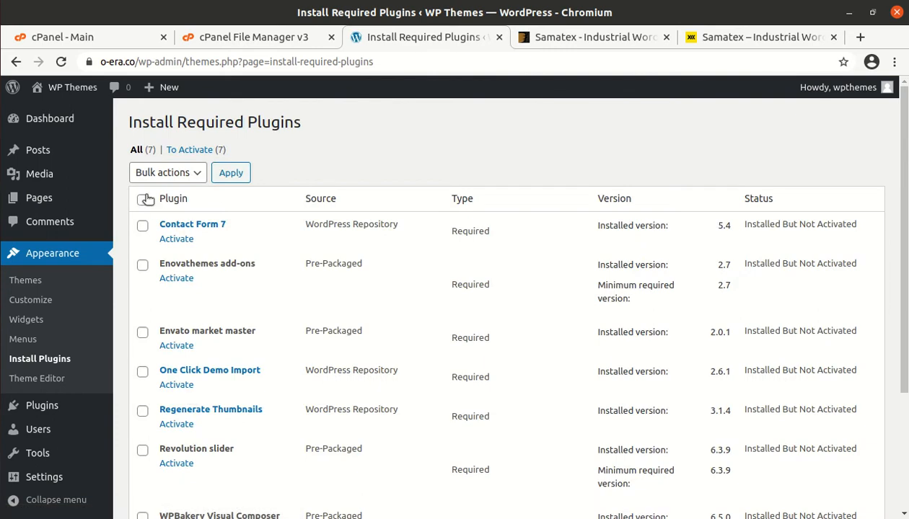
{"action": "left_click", "coordinate": [143, 199]}
{"action": "left_click", "coordinate": [180, 174]}
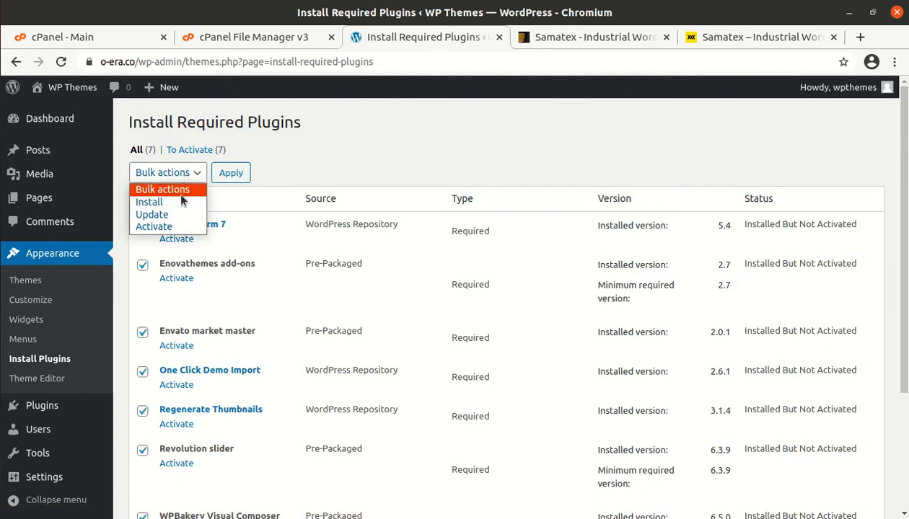
{"action": "left_click", "coordinate": [173, 227]}
{"action": "left_click", "coordinate": [238, 175]}
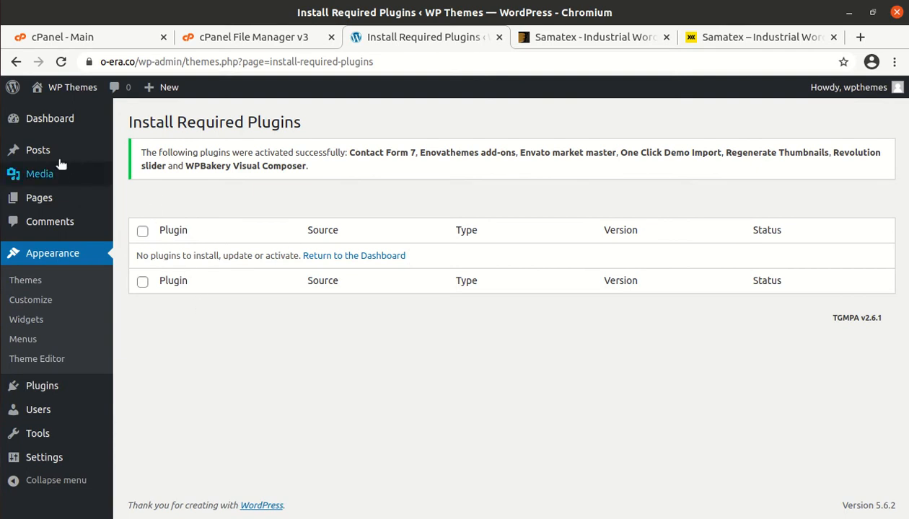
Open the site's front end in a new tab and compare its homepage with the Samatex demo homepage on enovathemes.com
{"action": "mouse_move", "coordinate": [56, 121]}
{"action": "mouse_move", "coordinate": [61, 91]}
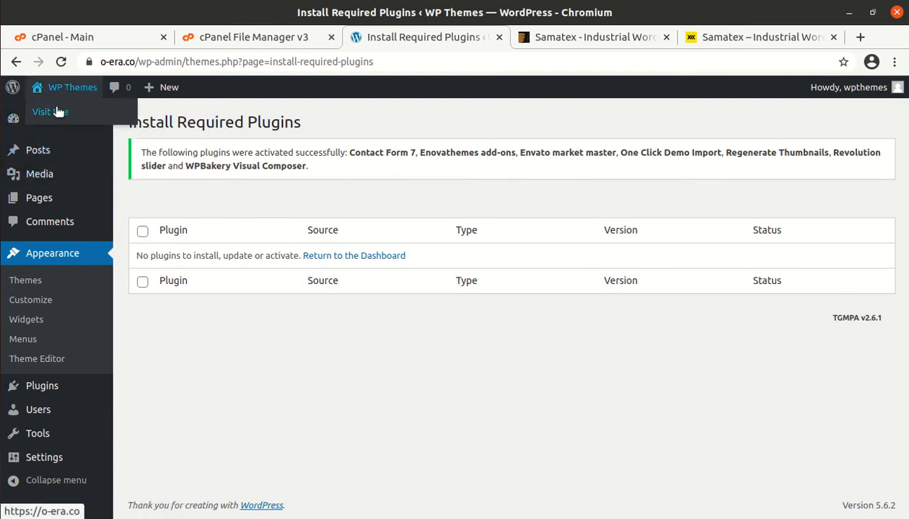
{"action": "middle_click", "coordinate": [59, 114]}
{"action": "left_click", "coordinate": [454, 40]}
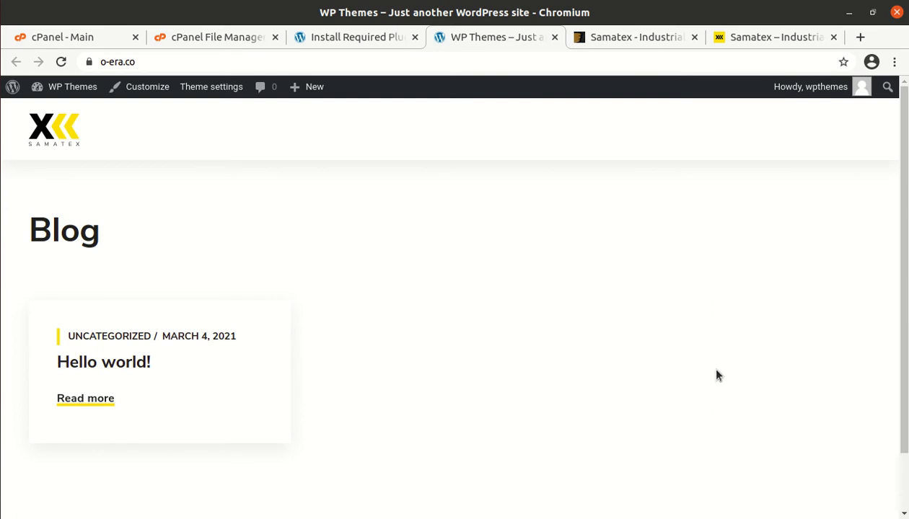
{"action": "scroll", "coordinate": [290, 318], "scroll_direction": "down", "scroll_amount": 2}
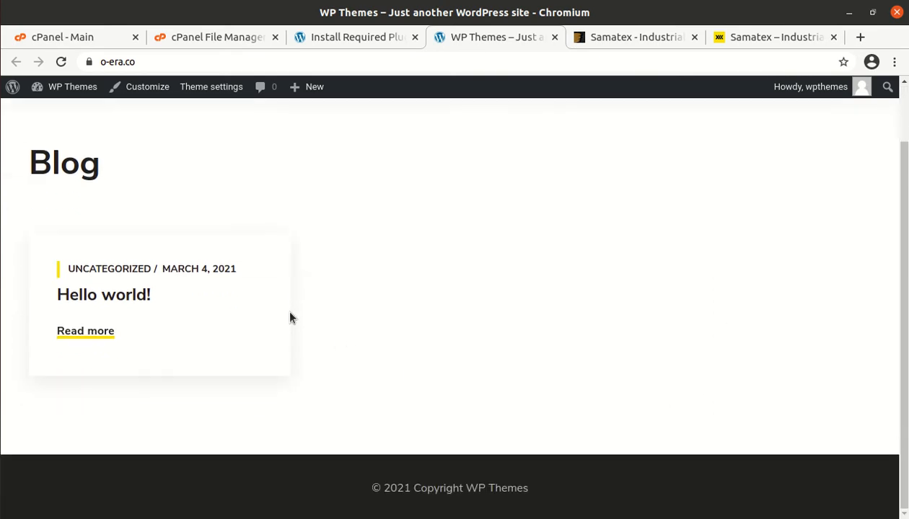
{"action": "scroll", "coordinate": [290, 318], "scroll_direction": "up", "scroll_amount": 2}
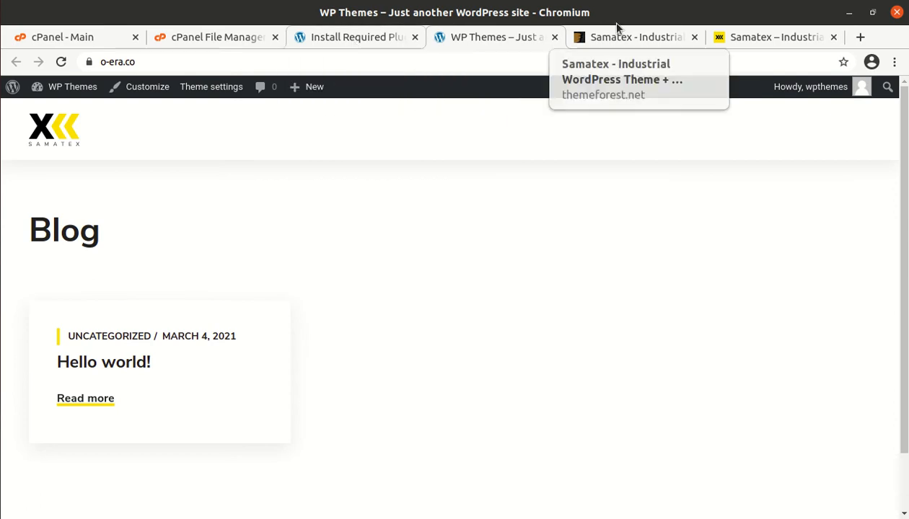
{"action": "left_click", "coordinate": [735, 37]}
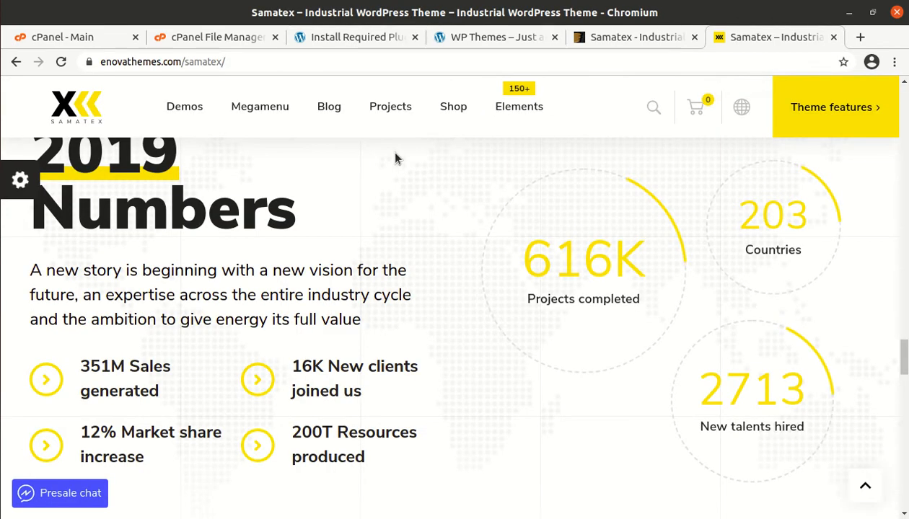
{"action": "scroll", "coordinate": [404, 206], "scroll_direction": "up", "scroll_amount": 4}
{"action": "scroll", "coordinate": [414, 209], "scroll_direction": "up", "scroll_amount": 4}
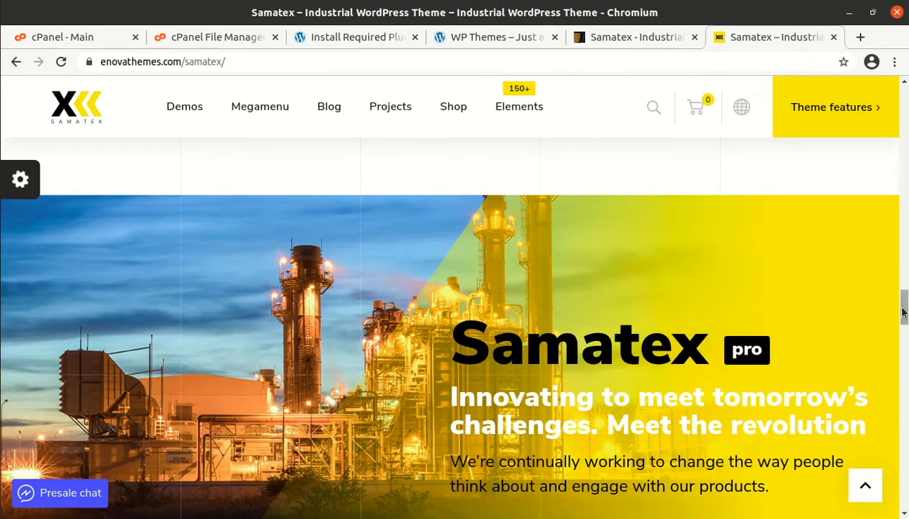
{"action": "left_click_drag", "start_coordinate": [903, 303], "coordinate": [900, 114]}
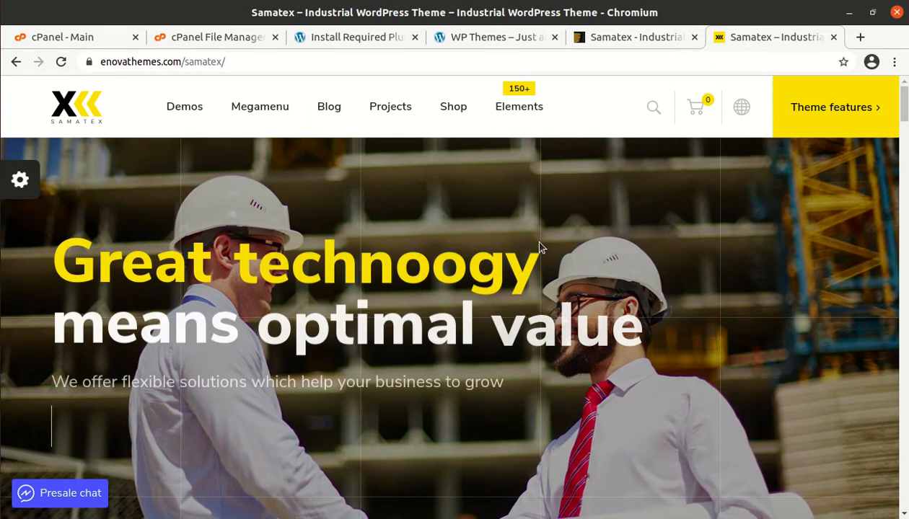
{"action": "scroll", "coordinate": [502, 204], "scroll_direction": "down", "scroll_amount": 3}
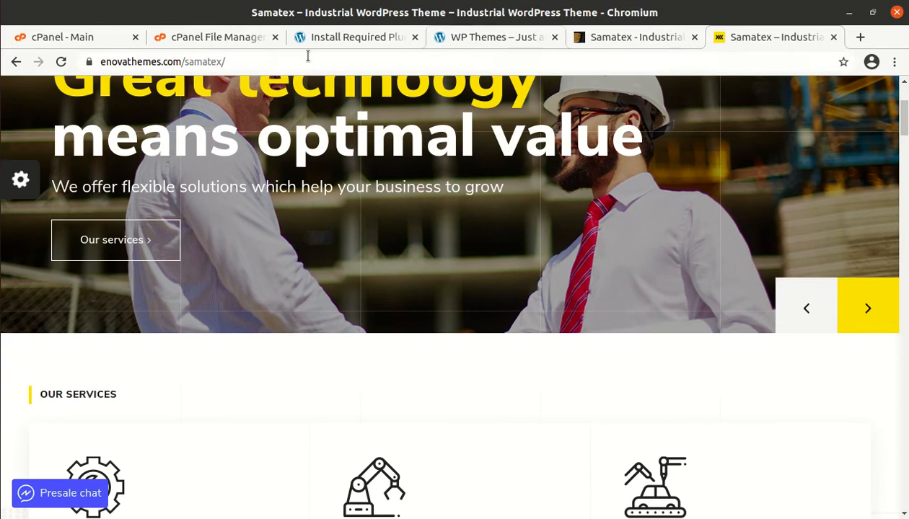
Return to the WordPress admin, reload the required plugins page, and load the dashboard at o-era.co/wp-admin/
{"action": "left_click", "coordinate": [356, 42]}
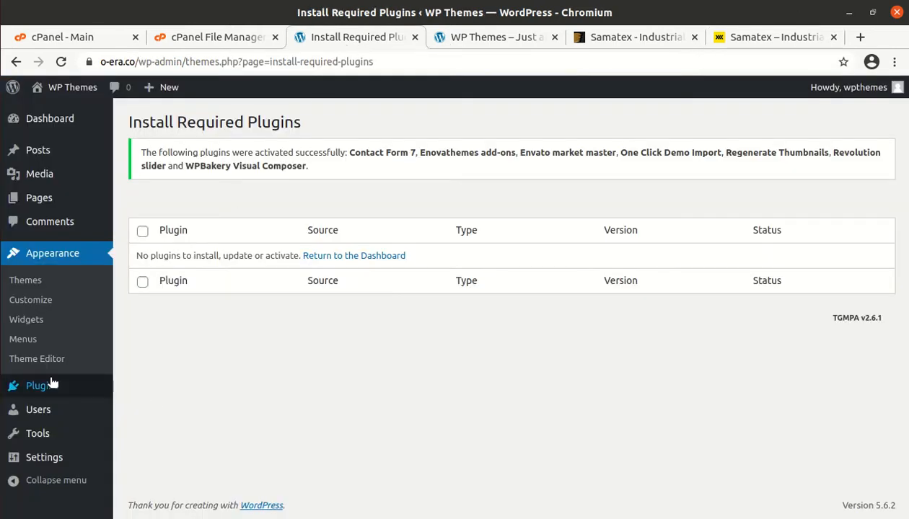
{"action": "left_click", "coordinate": [60, 63]}
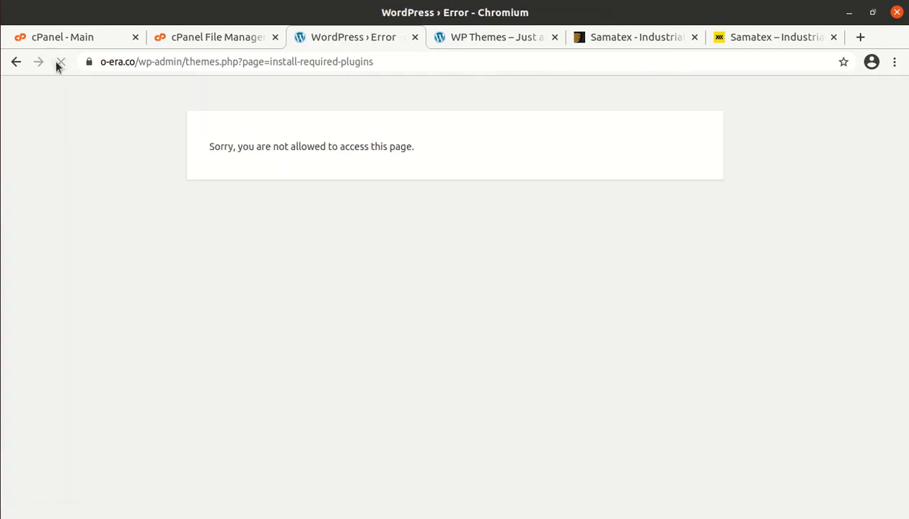
{"action": "left_click_drag", "start_coordinate": [183, 59], "coordinate": [408, 63]}
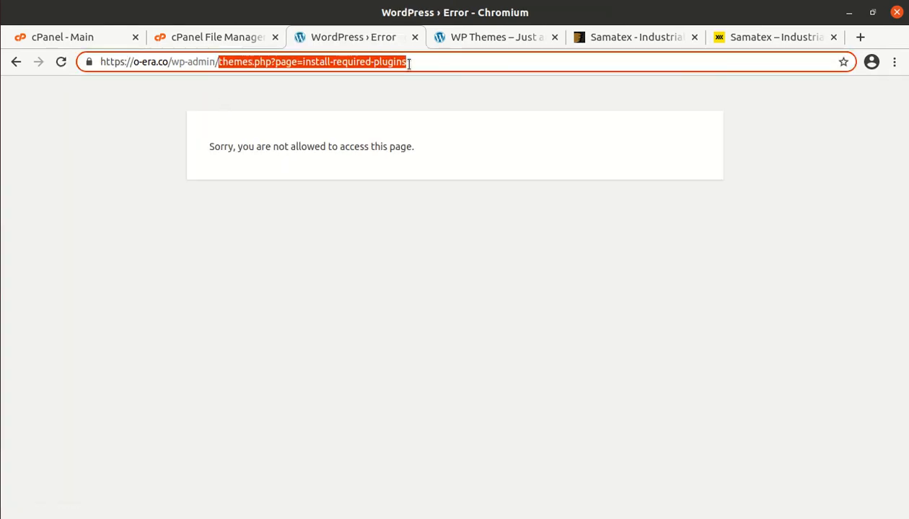
{"action": "key", "text": "BackSpace"}
{"action": "key", "text": "Return"}
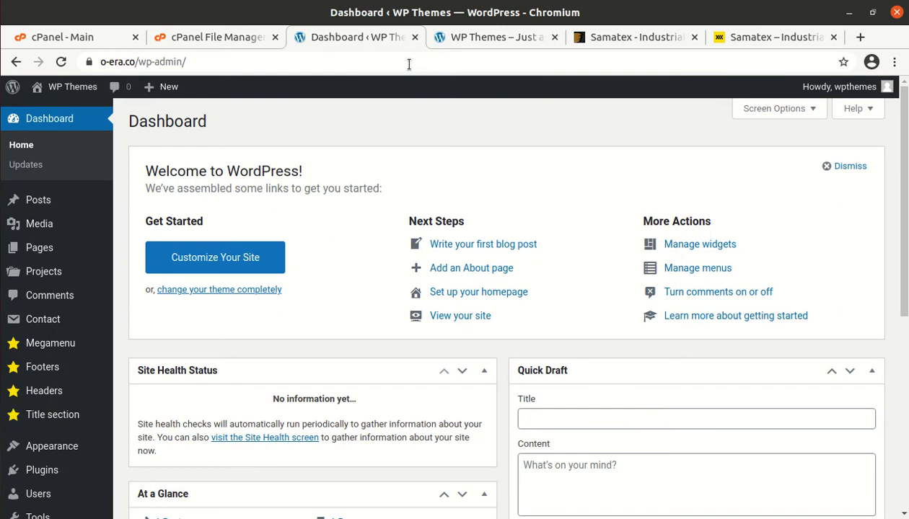
Look over the admin sections added by the theme and open the Import Demo Data page
{"action": "scroll", "coordinate": [114, 346], "scroll_direction": "down", "scroll_amount": 2}
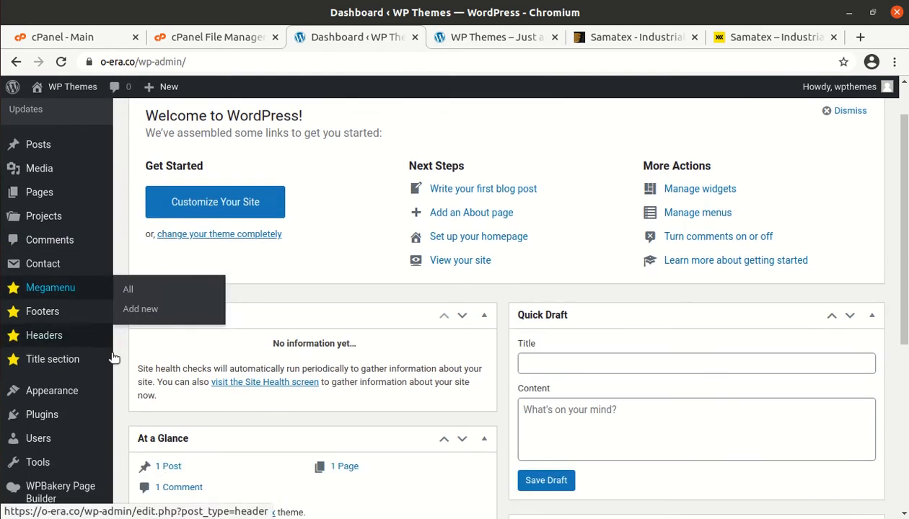
{"action": "mouse_move", "coordinate": [62, 189]}
{"action": "mouse_move", "coordinate": [68, 280]}
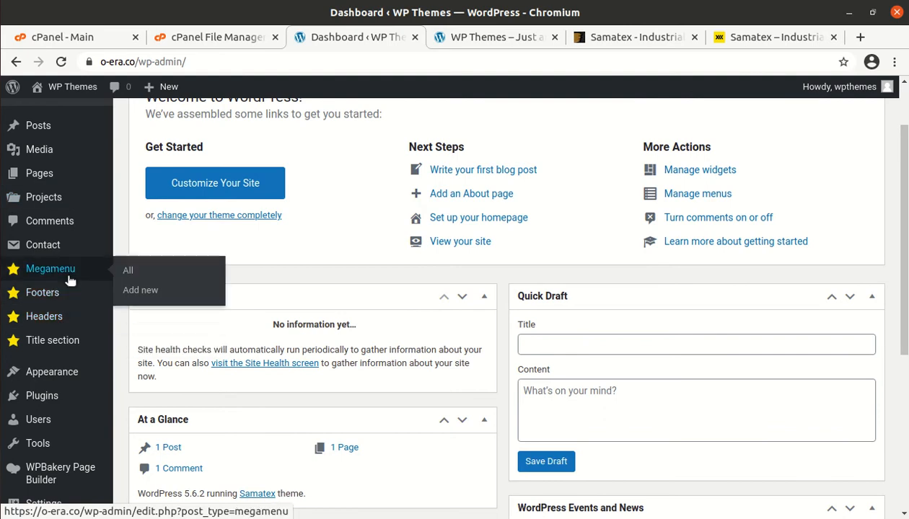
{"action": "mouse_move", "coordinate": [73, 409]}
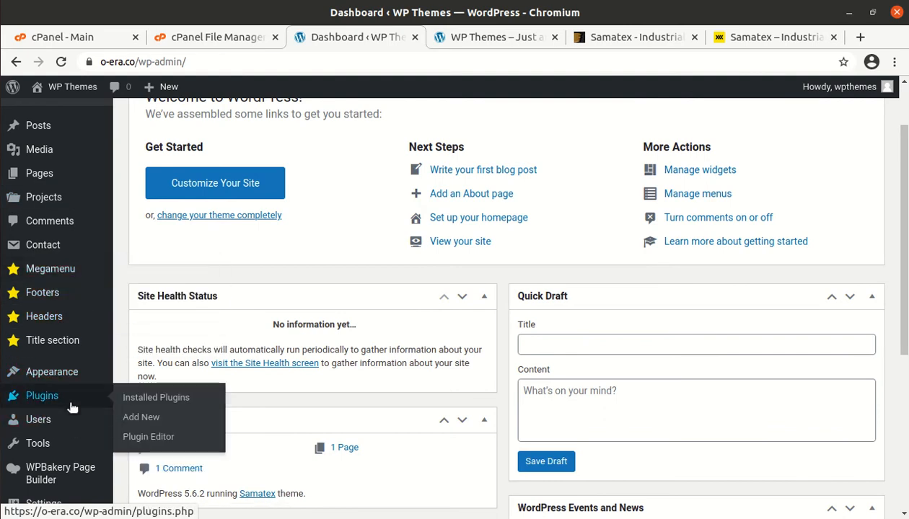
{"action": "mouse_move", "coordinate": [65, 374]}
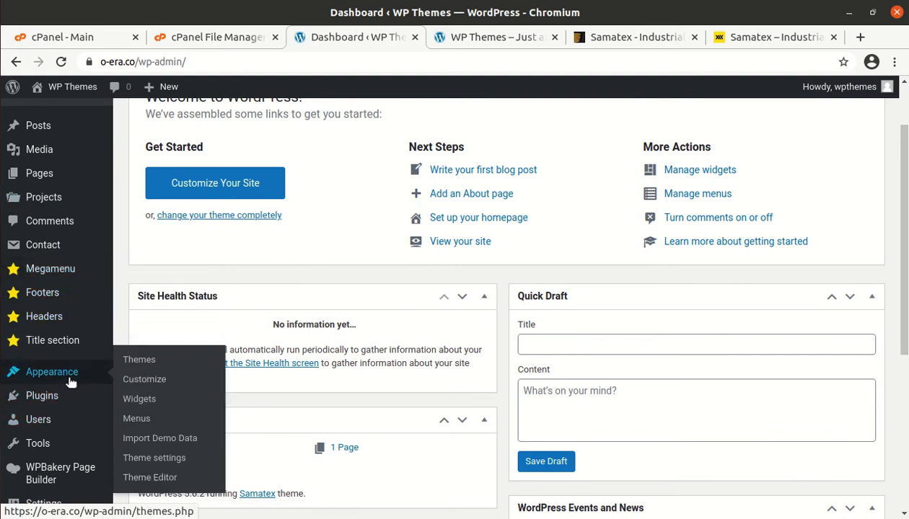
{"action": "left_click", "coordinate": [150, 438]}
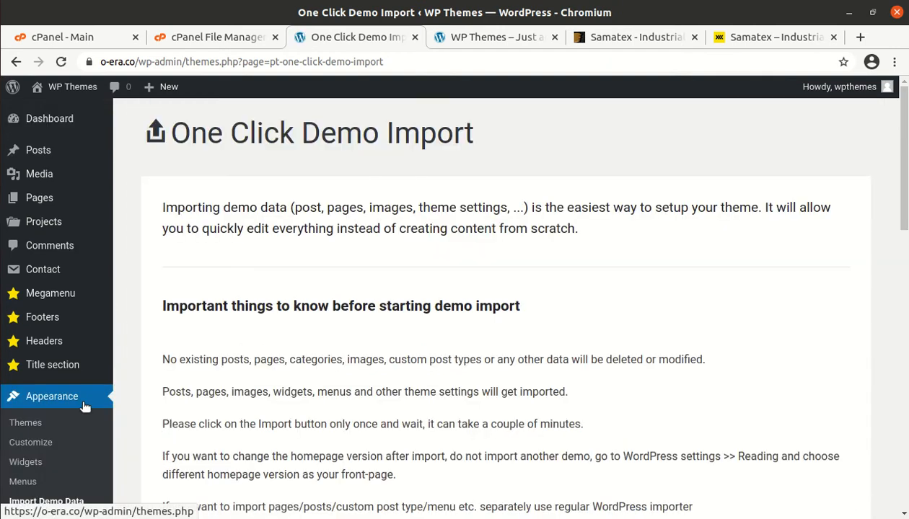
Read the demo import notes, the after-import instructions, and the recommended php.ini values under Troubleshooting
{"action": "scroll", "coordinate": [223, 241], "scroll_direction": "down", "scroll_amount": 3}
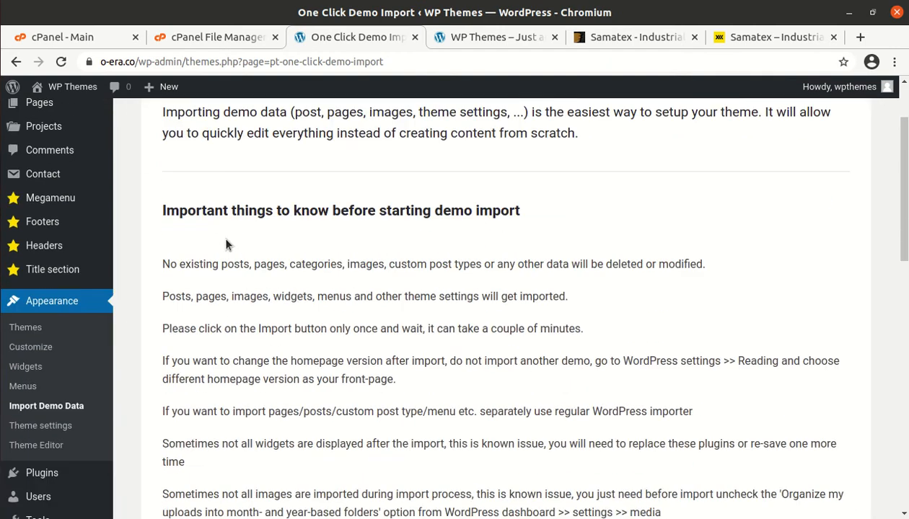
{"action": "scroll", "coordinate": [222, 242], "scroll_direction": "down", "scroll_amount": 3}
{"action": "scroll", "coordinate": [223, 245], "scroll_direction": "down", "scroll_amount": 6}
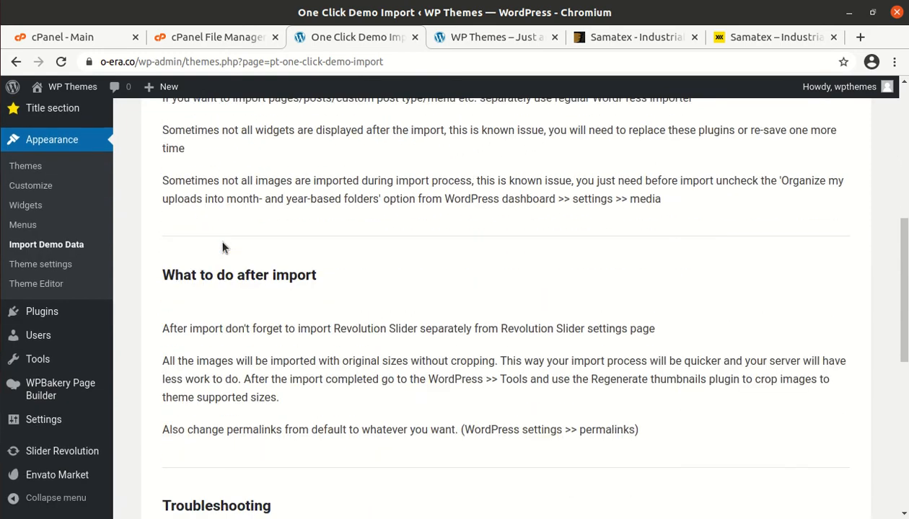
{"action": "scroll", "coordinate": [222, 246], "scroll_direction": "down", "scroll_amount": 5}
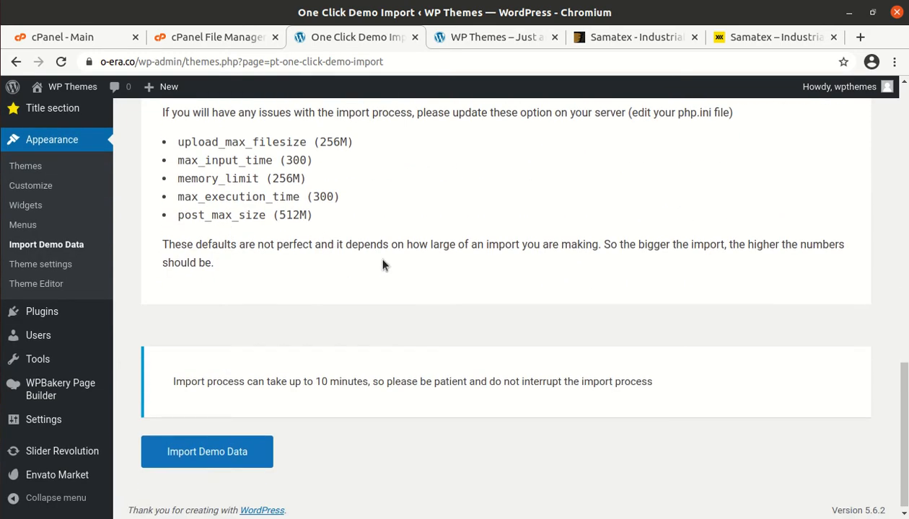
{"action": "scroll", "coordinate": [382, 266], "scroll_direction": "up", "scroll_amount": 3}
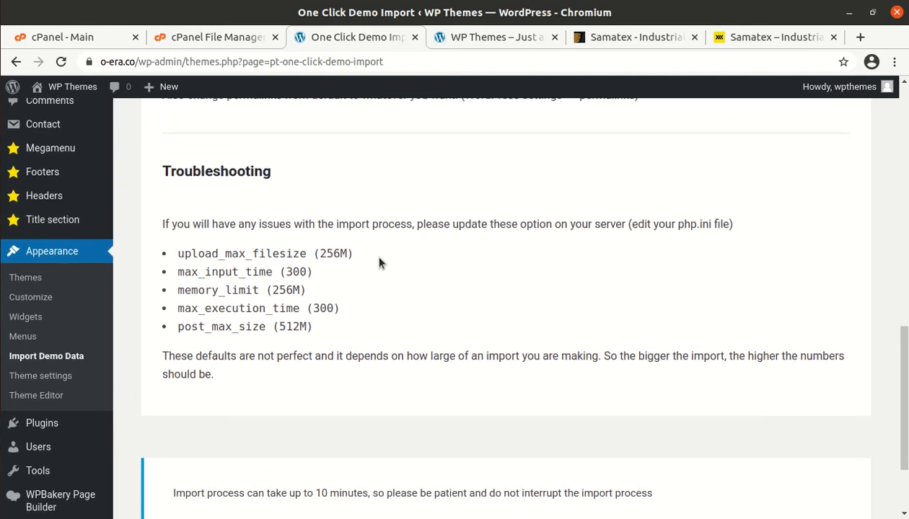
{"action": "scroll", "coordinate": [378, 261], "scroll_direction": "down", "scroll_amount": 3}
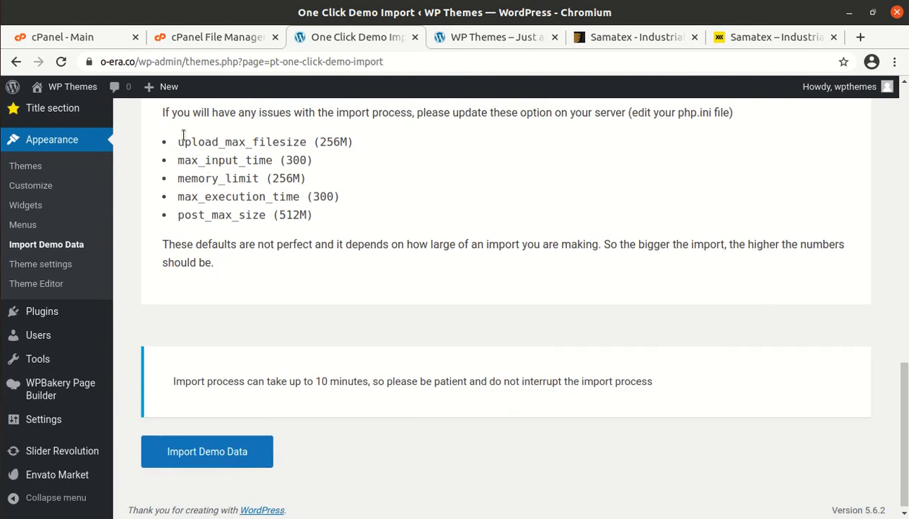
{"action": "left_click_drag", "start_coordinate": [180, 138], "coordinate": [216, 164]}
{"action": "left_click_drag", "start_coordinate": [289, 218], "coordinate": [327, 227]}
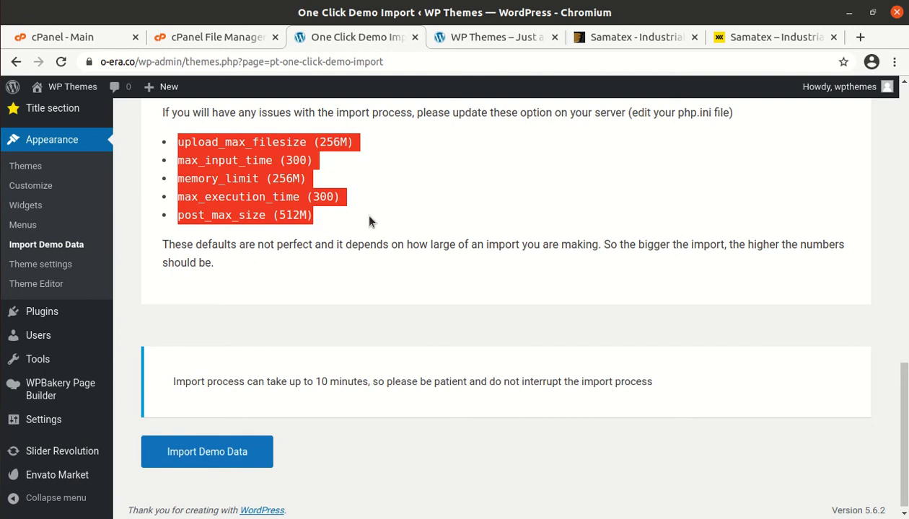
{"action": "left_click", "coordinate": [422, 210]}
{"action": "scroll", "coordinate": [422, 210], "scroll_direction": "up", "scroll_amount": 4}
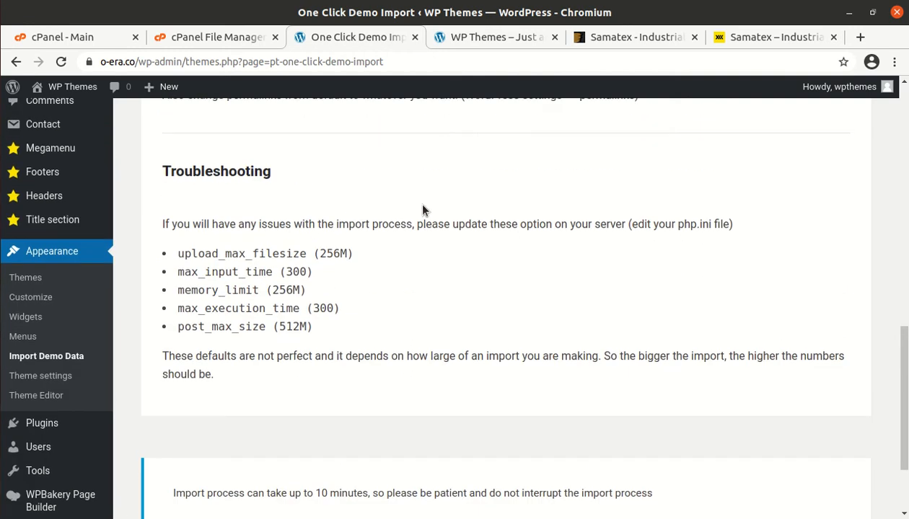
{"action": "scroll", "coordinate": [422, 210], "scroll_direction": "up", "scroll_amount": 10}
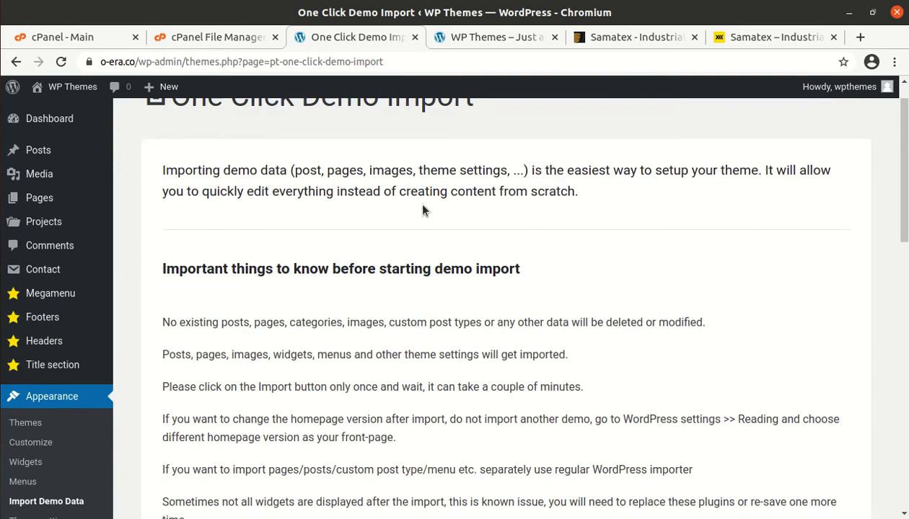
Start the One Click Demo Import of the Samatex theme's demo data
{"action": "scroll", "coordinate": [422, 210], "scroll_direction": "down", "scroll_amount": 4}
{"action": "scroll", "coordinate": [422, 208], "scroll_direction": "down", "scroll_amount": 10}
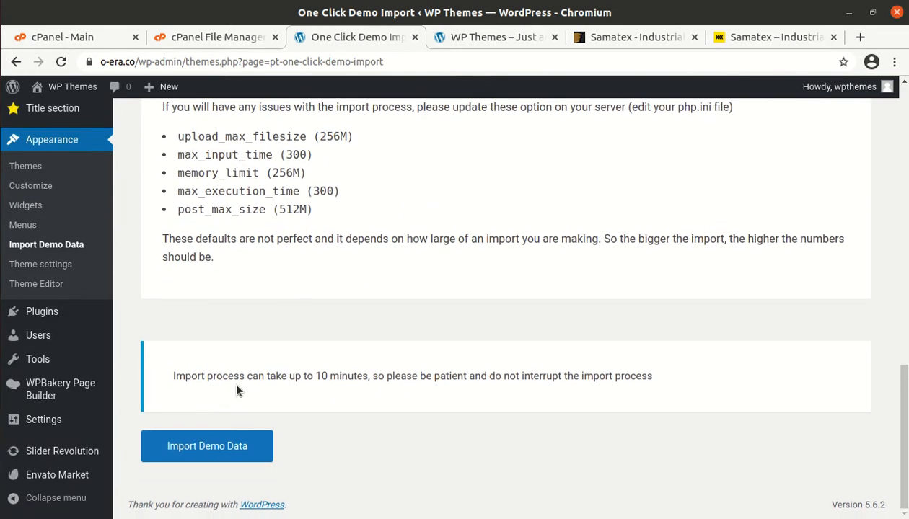
{"action": "left_click", "coordinate": [202, 447]}
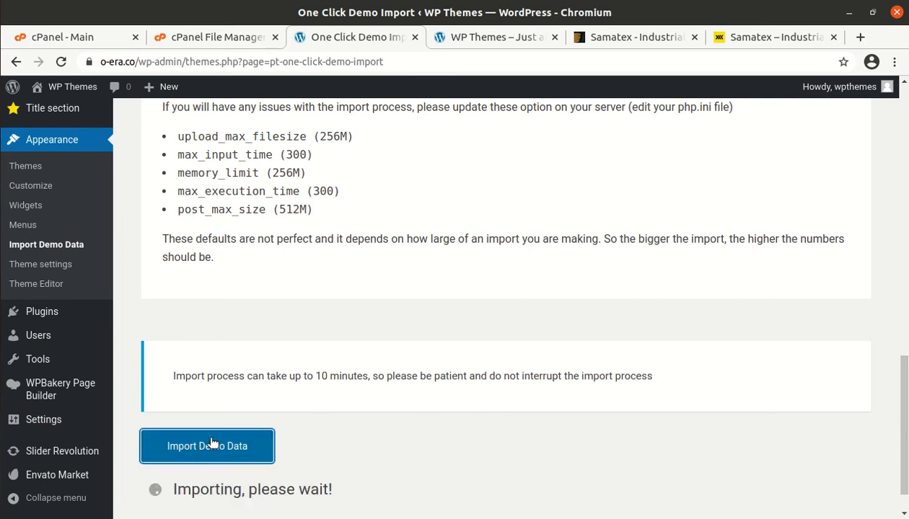
Check the demo import notice and completion status, and reload the site's home page
{"action": "scroll", "coordinate": [306, 364], "scroll_direction": "down", "scroll_amount": 1}
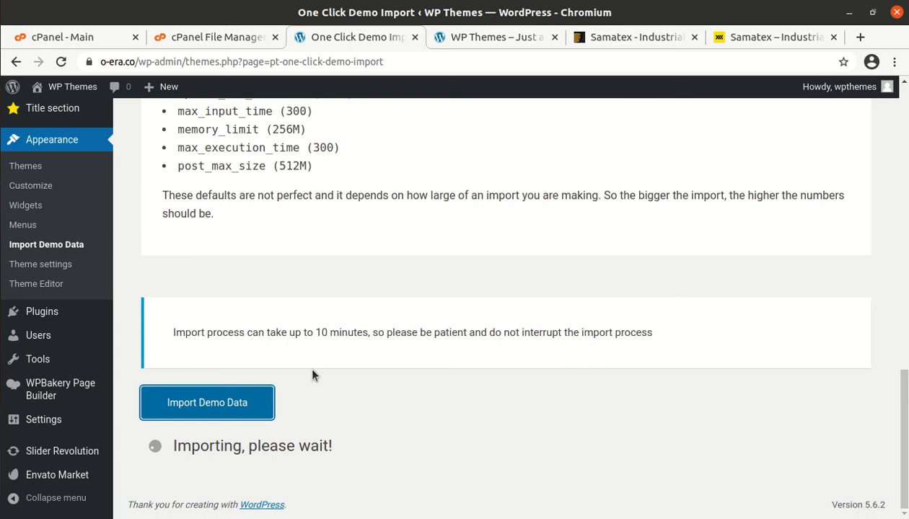
{"action": "left_click_drag", "start_coordinate": [315, 329], "coordinate": [362, 337]}
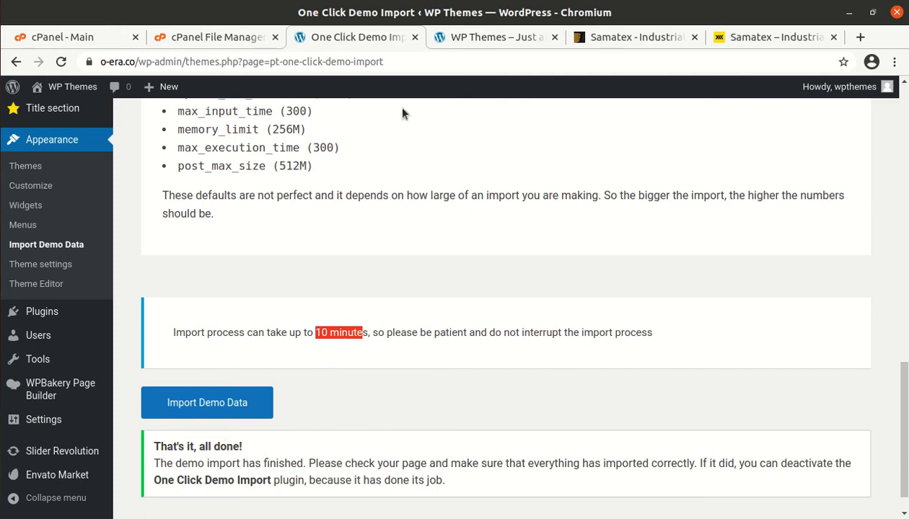
{"action": "left_click", "coordinate": [482, 41]}
{"action": "left_click", "coordinate": [61, 62]}
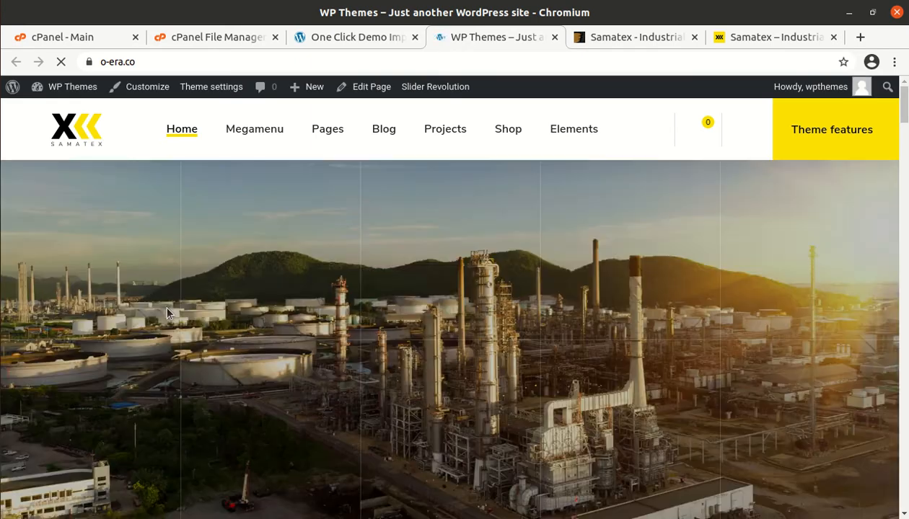
Look over the imported home page's hero slider and the Our Services cards
{"action": "scroll", "coordinate": [243, 366], "scroll_direction": "down", "scroll_amount": 1}
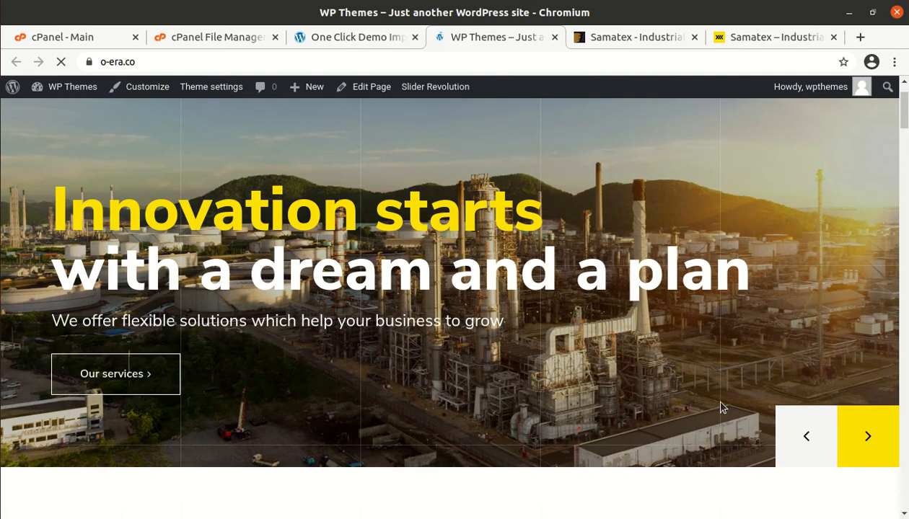
{"action": "scroll", "coordinate": [254, 347], "scroll_direction": "down", "scroll_amount": 2}
{"action": "scroll", "coordinate": [254, 347], "scroll_direction": "down", "scroll_amount": 2}
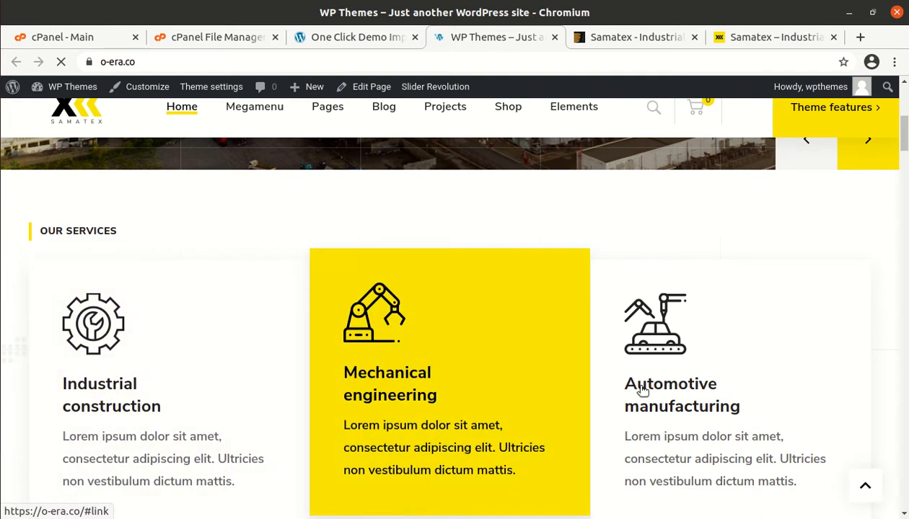
{"action": "scroll", "coordinate": [639, 387], "scroll_direction": "down", "scroll_amount": 2}
{"action": "scroll", "coordinate": [151, 387], "scroll_direction": "down", "scroll_amount": 2}
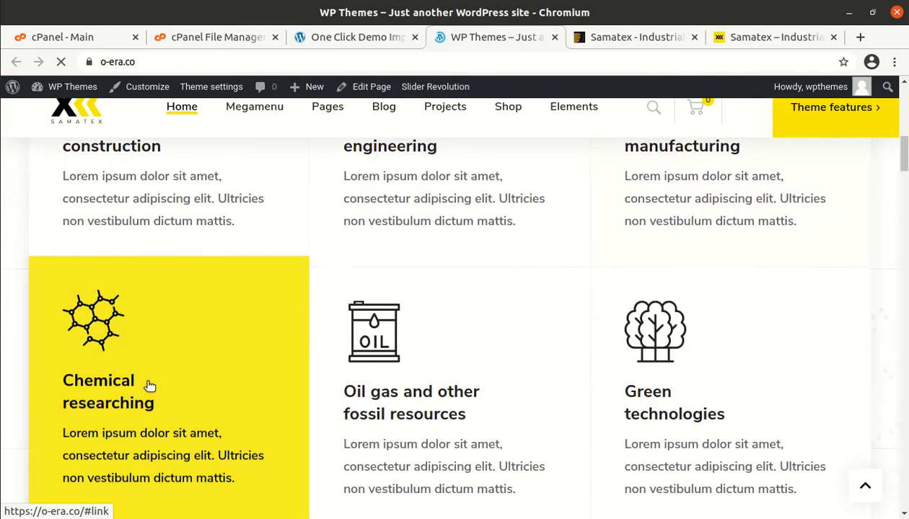
{"action": "scroll", "coordinate": [590, 391], "scroll_direction": "down", "scroll_amount": 3}
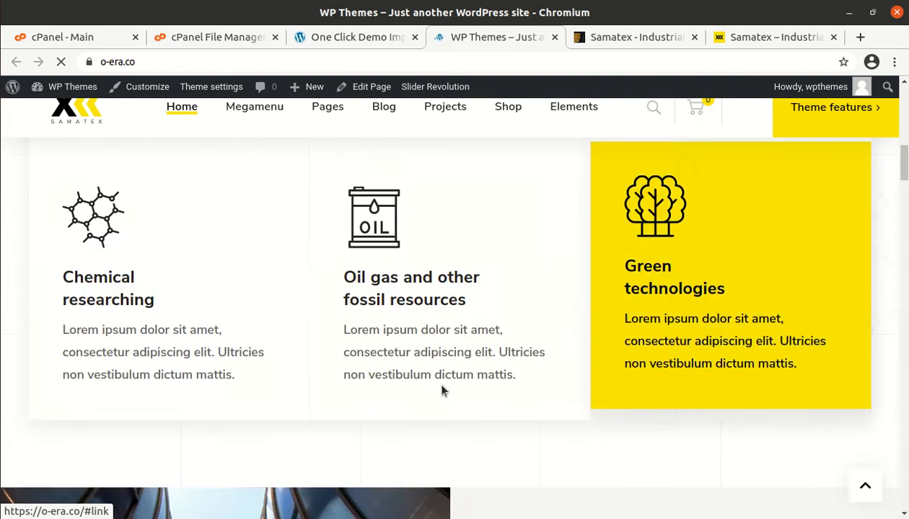
{"action": "scroll", "coordinate": [322, 376], "scroll_direction": "down", "scroll_amount": 2}
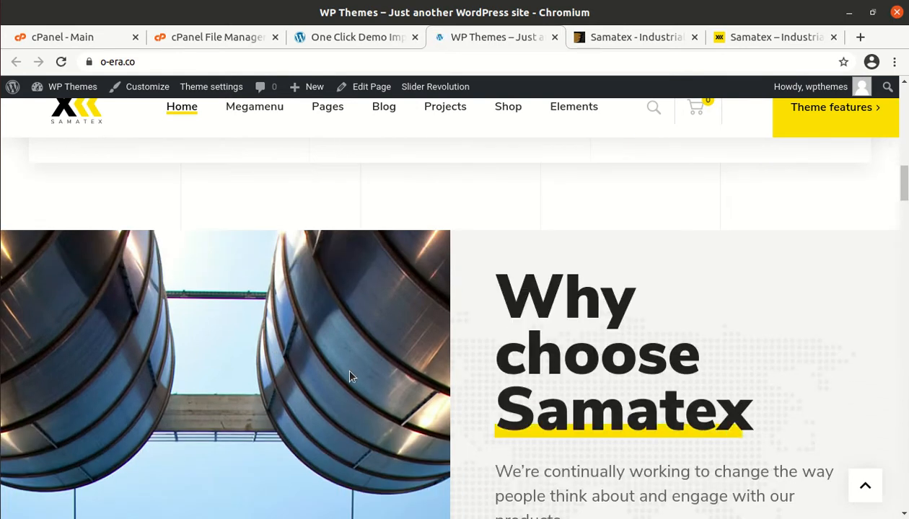
Examine the home page's Why choose Samatex, Key Features and Our Partners sections
{"action": "scroll", "coordinate": [350, 376], "scroll_direction": "down", "scroll_amount": 3}
{"action": "scroll", "coordinate": [655, 254], "scroll_direction": "down", "scroll_amount": 5}
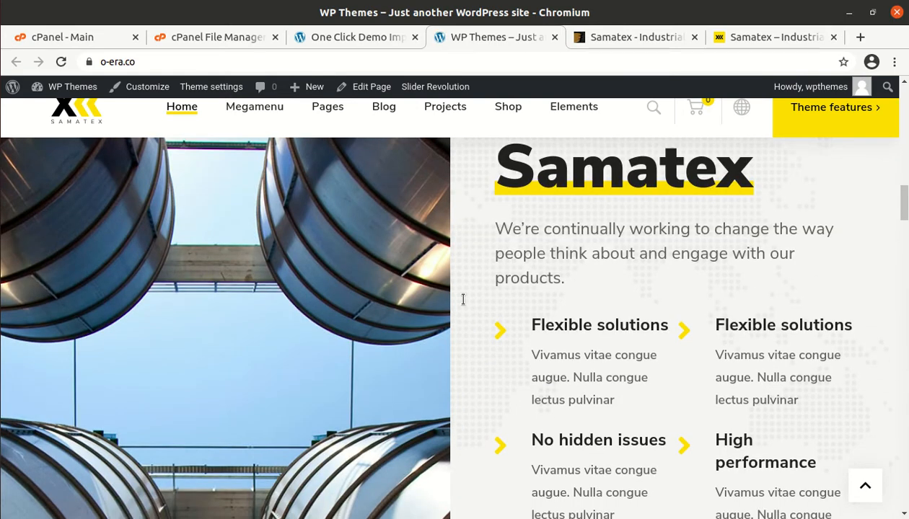
{"action": "scroll", "coordinate": [212, 361], "scroll_direction": "down", "scroll_amount": 4}
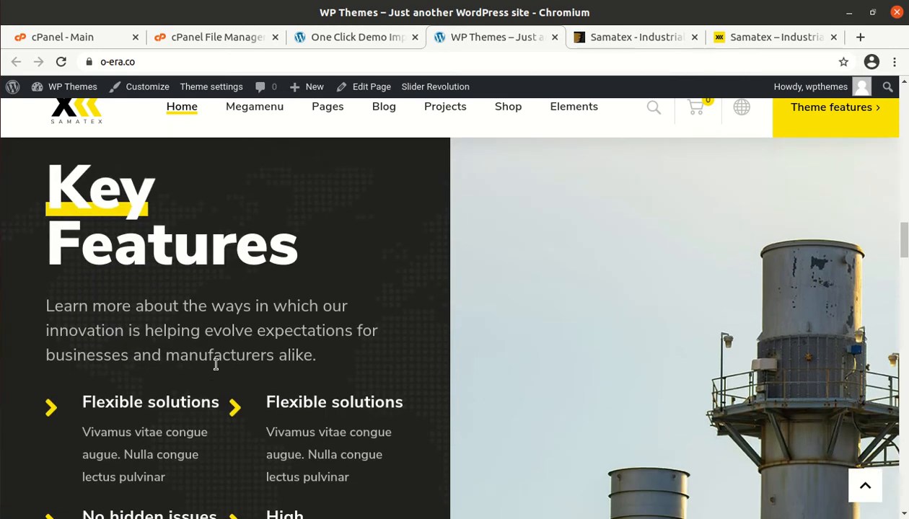
{"action": "scroll", "coordinate": [665, 314], "scroll_direction": "up", "scroll_amount": 2}
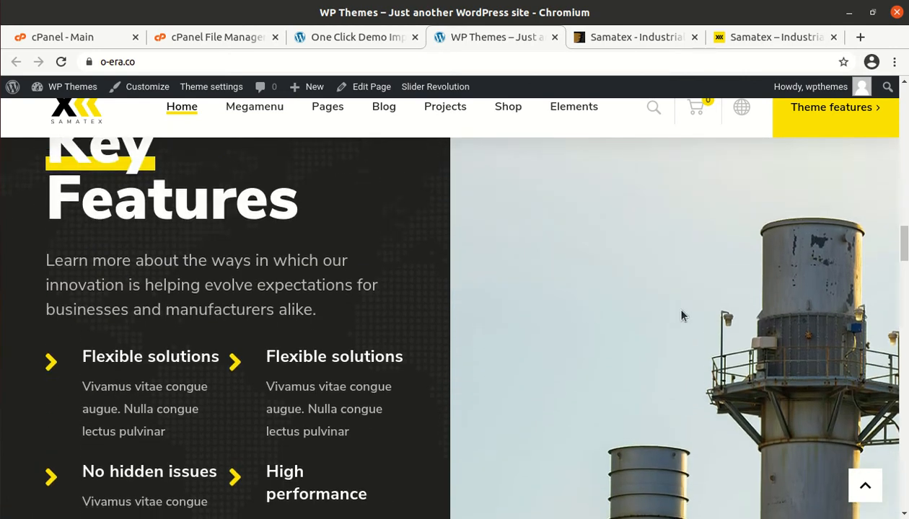
{"action": "scroll", "coordinate": [239, 351], "scroll_direction": "down", "scroll_amount": 8}
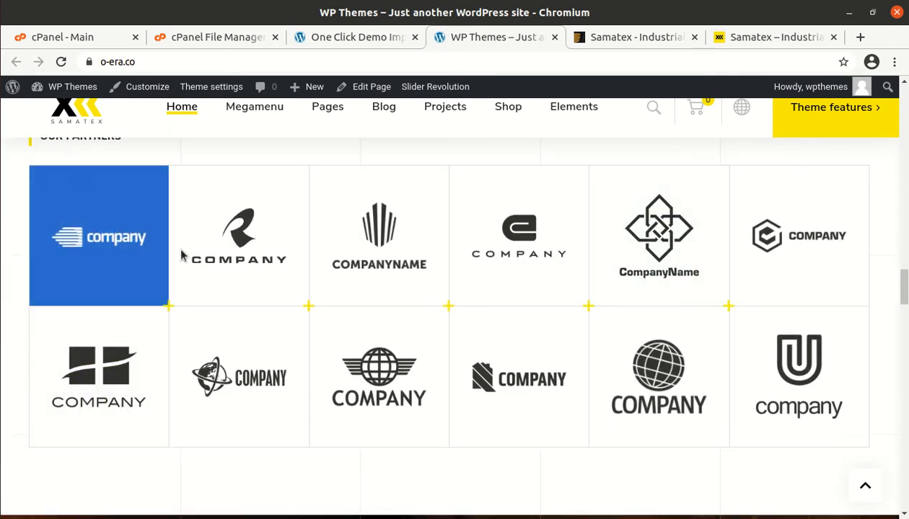
{"action": "scroll", "coordinate": [437, 320], "scroll_direction": "down", "scroll_amount": 5}
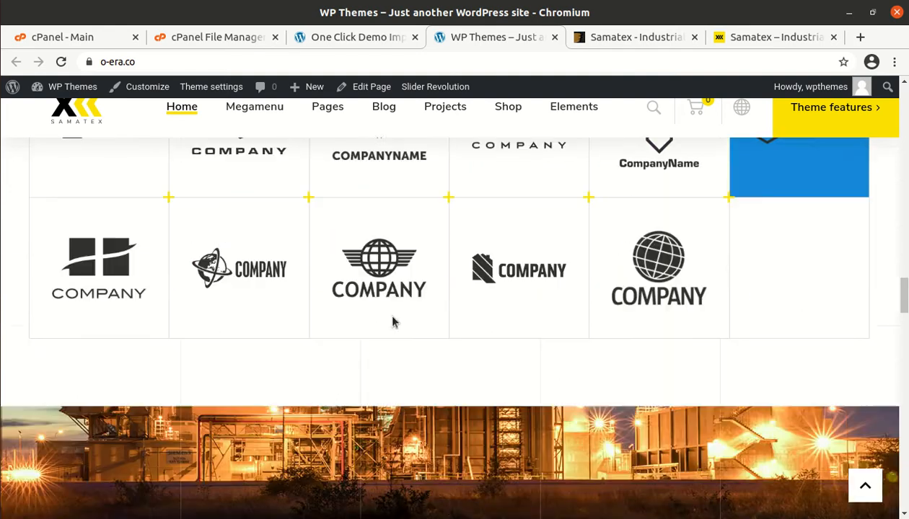
{"action": "scroll", "coordinate": [240, 287], "scroll_direction": "down", "scroll_amount": 2}
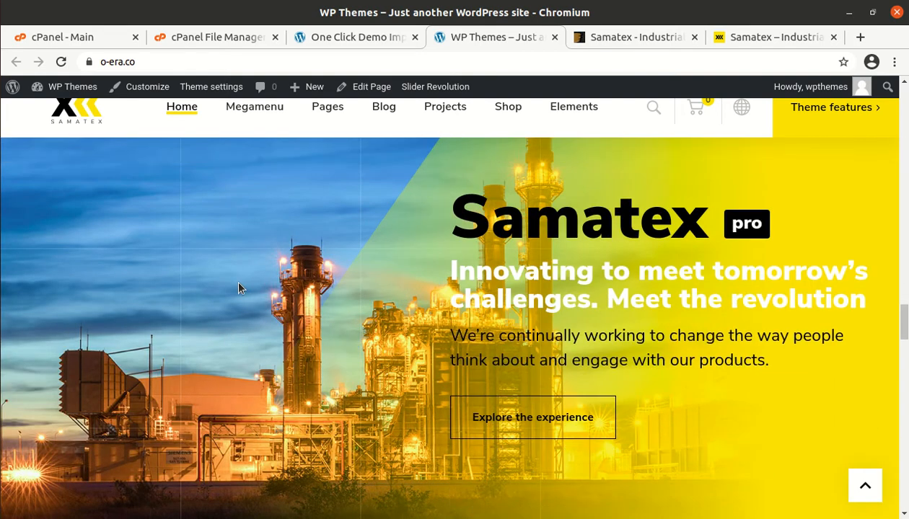
Examine the home page's Samatex pro banner, 2019 Numbers and Featured projects sections
{"action": "scroll", "coordinate": [562, 298], "scroll_direction": "up", "scroll_amount": 3}
{"action": "scroll", "coordinate": [563, 298], "scroll_direction": "down", "scroll_amount": 6}
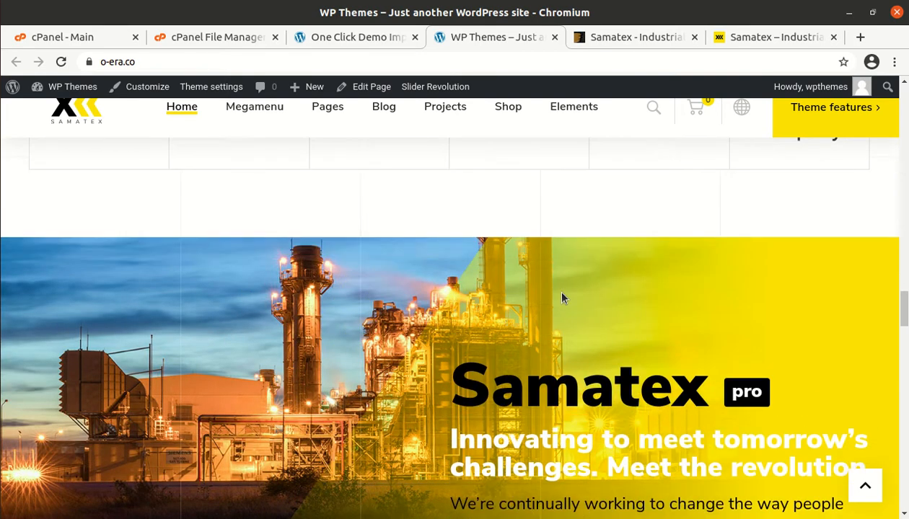
{"action": "scroll", "coordinate": [561, 296], "scroll_direction": "up", "scroll_amount": 3}
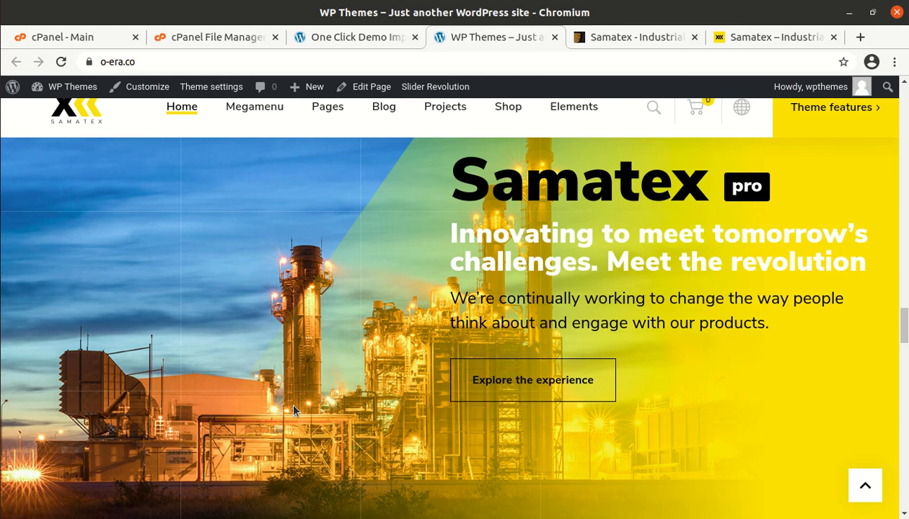
{"action": "scroll", "coordinate": [422, 386], "scroll_direction": "down", "scroll_amount": 4}
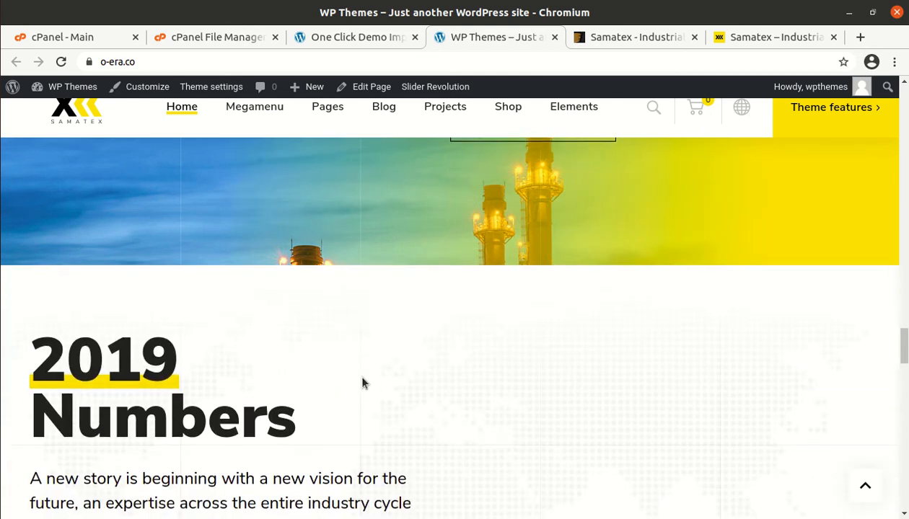
{"action": "scroll", "coordinate": [321, 371], "scroll_direction": "down", "scroll_amount": 3}
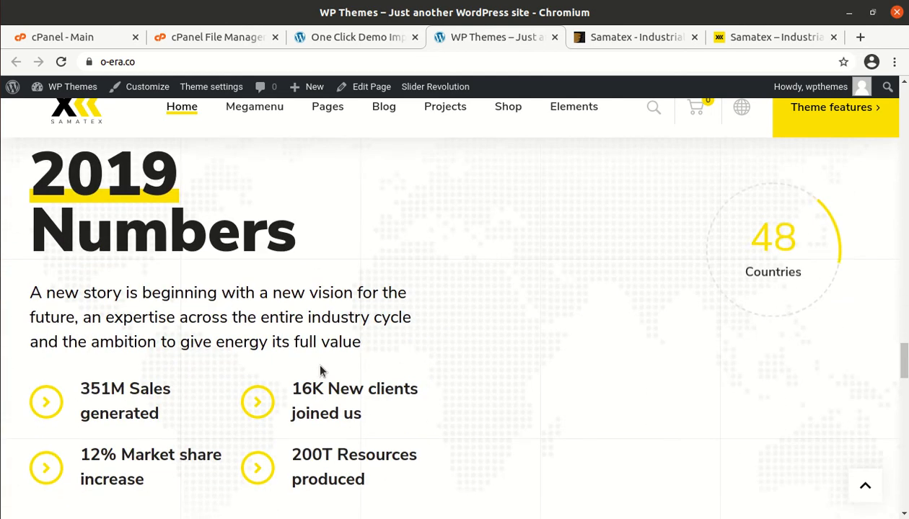
{"action": "scroll", "coordinate": [391, 349], "scroll_direction": "down", "scroll_amount": 1}
{"action": "scroll", "coordinate": [290, 370], "scroll_direction": "down", "scroll_amount": 4}
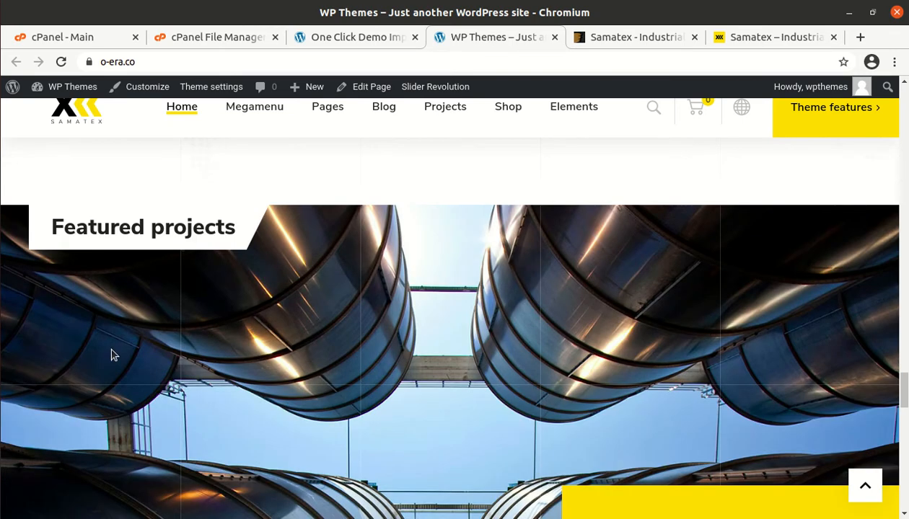
{"action": "scroll", "coordinate": [298, 303], "scroll_direction": "down", "scroll_amount": 3}
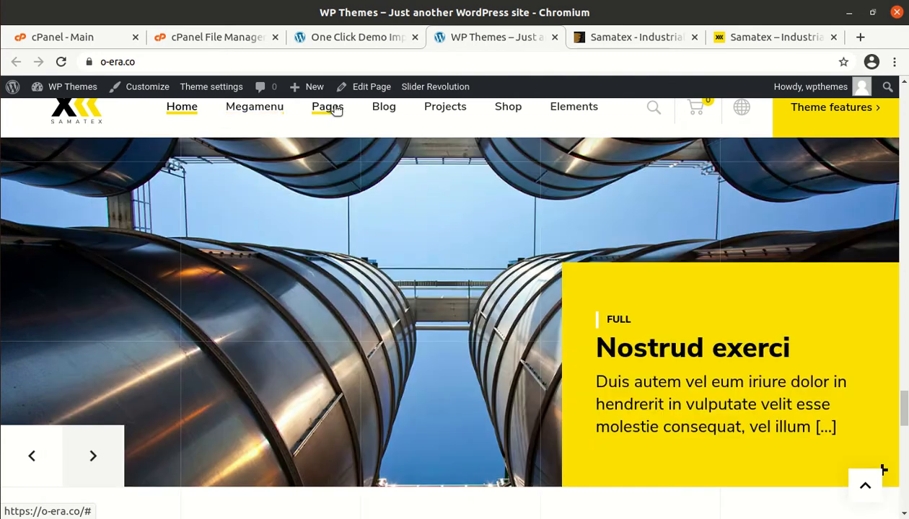
Open the site's About us page and look over its introduction and animated counters
{"action": "mouse_move", "coordinate": [333, 113]}
{"action": "left_click", "coordinate": [336, 171]}
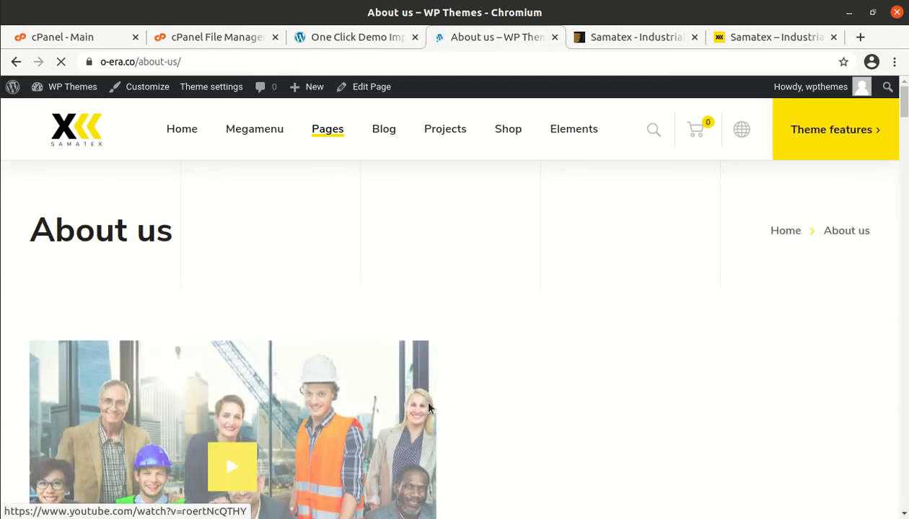
{"action": "scroll", "coordinate": [246, 378], "scroll_direction": "down", "scroll_amount": 3}
{"action": "scroll", "coordinate": [357, 375], "scroll_direction": "down", "scroll_amount": 3}
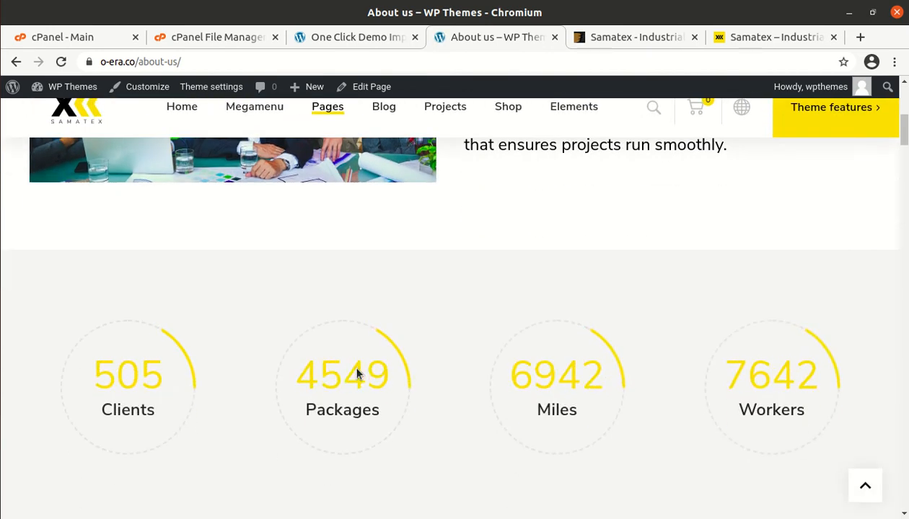
{"action": "scroll", "coordinate": [357, 373], "scroll_direction": "down", "scroll_amount": 4}
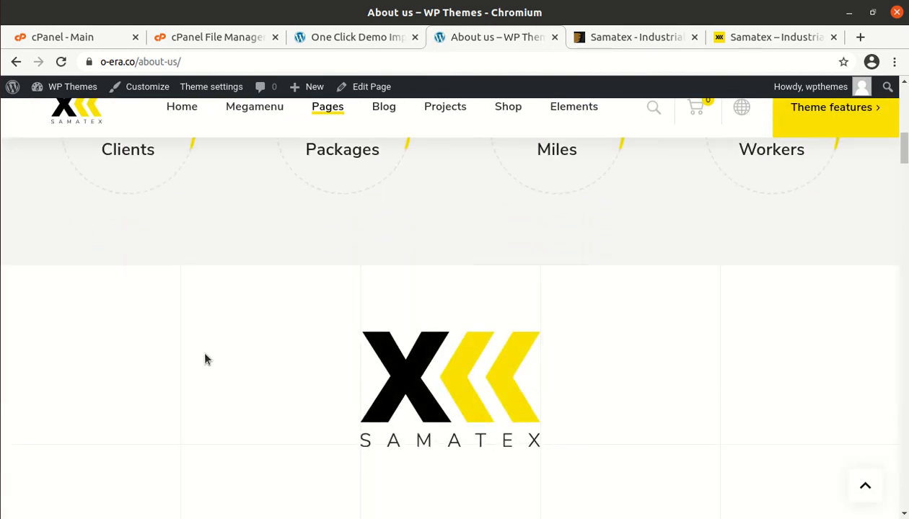
{"action": "scroll", "coordinate": [186, 402], "scroll_direction": "down", "scroll_amount": 5}
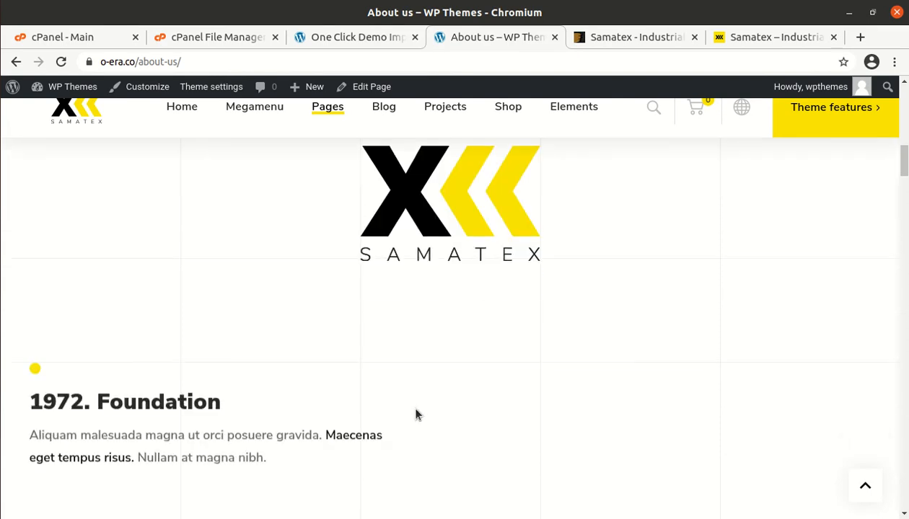
Examine the About us page's company history timeline and partner logos down to Samatex Solutions
{"action": "scroll", "coordinate": [359, 392], "scroll_direction": "down", "scroll_amount": 3}
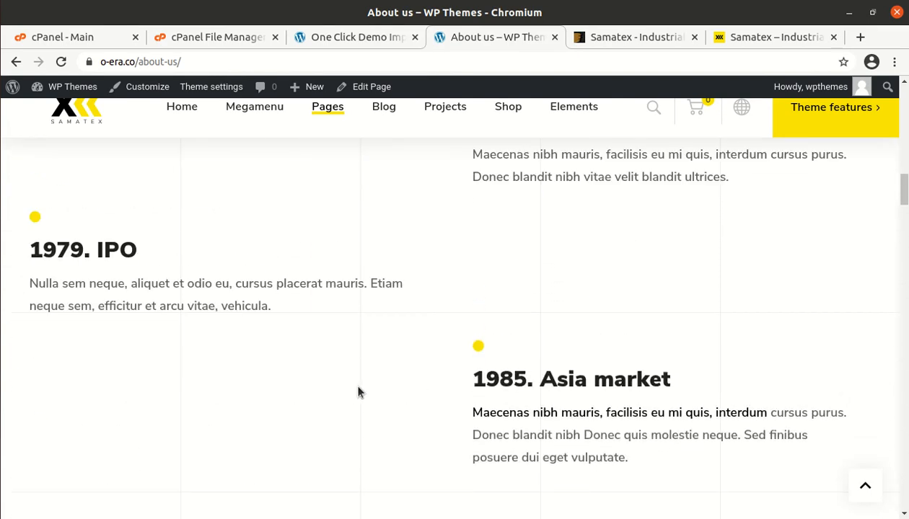
{"action": "scroll", "coordinate": [358, 393], "scroll_direction": "down", "scroll_amount": 3}
{"action": "scroll", "coordinate": [203, 317], "scroll_direction": "up", "scroll_amount": 3}
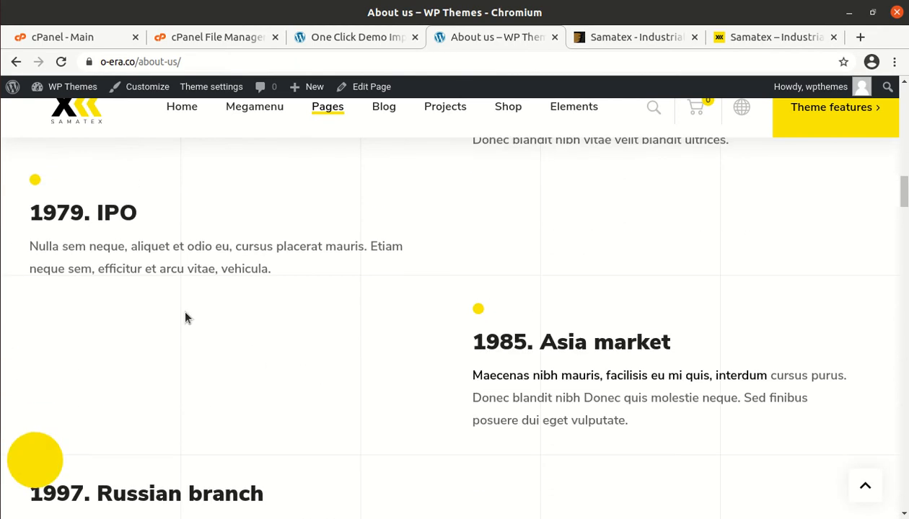
{"action": "scroll", "coordinate": [187, 317], "scroll_direction": "down", "scroll_amount": 2}
{"action": "scroll", "coordinate": [359, 326], "scroll_direction": "down", "scroll_amount": 9}
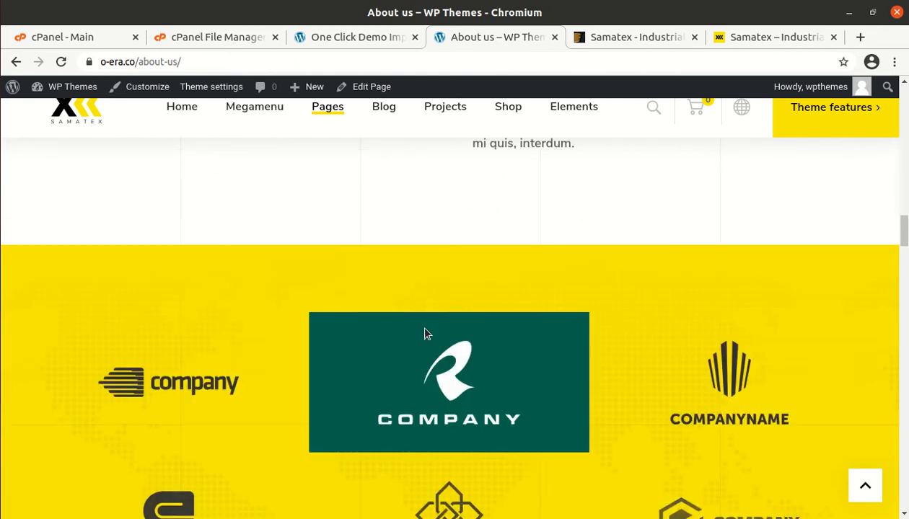
{"action": "scroll", "coordinate": [177, 370], "scroll_direction": "down", "scroll_amount": 8}
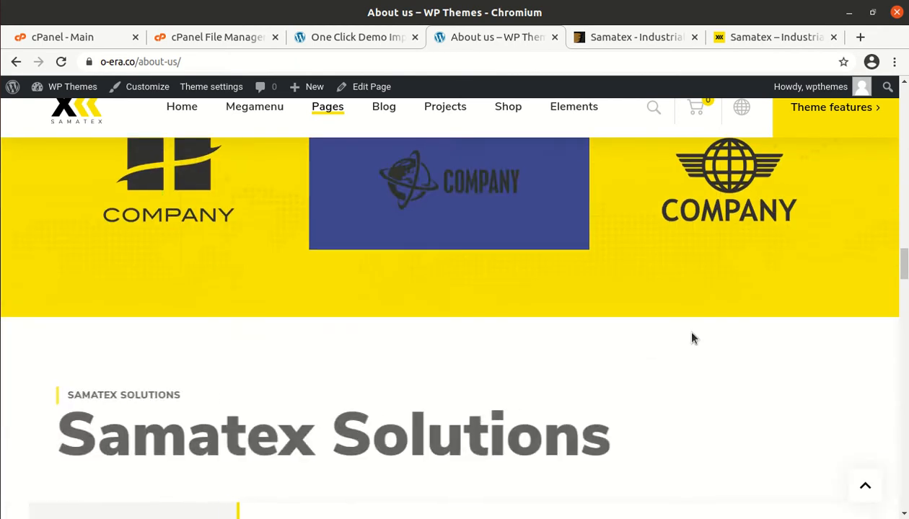
{"action": "scroll", "coordinate": [328, 343], "scroll_direction": "down", "scroll_amount": 2}
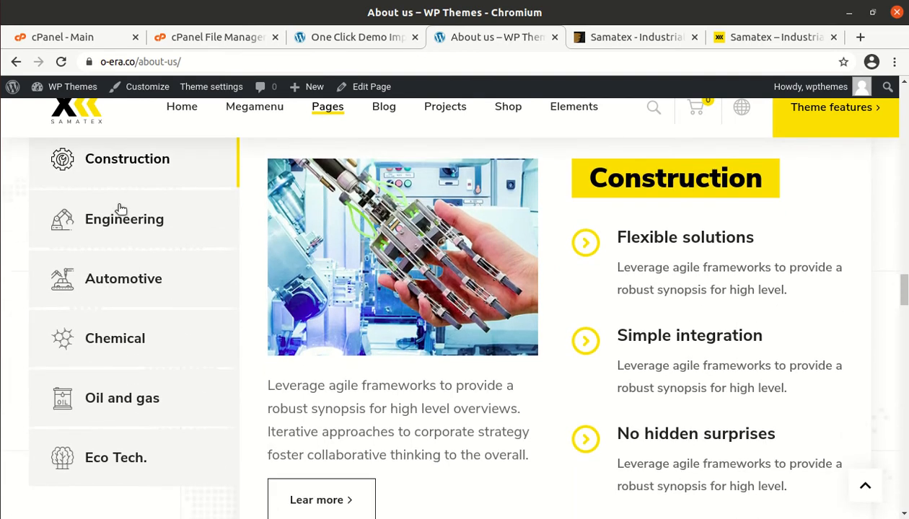
View the Engineering, Construction, Automotive, Chemical, and Oil and gas entries under Samatex Solutions
{"action": "left_click", "coordinate": [112, 238]}
{"action": "left_click", "coordinate": [116, 167]}
{"action": "left_click", "coordinate": [102, 239]}
{"action": "left_click", "coordinate": [117, 303]}
{"action": "left_click", "coordinate": [117, 348]}
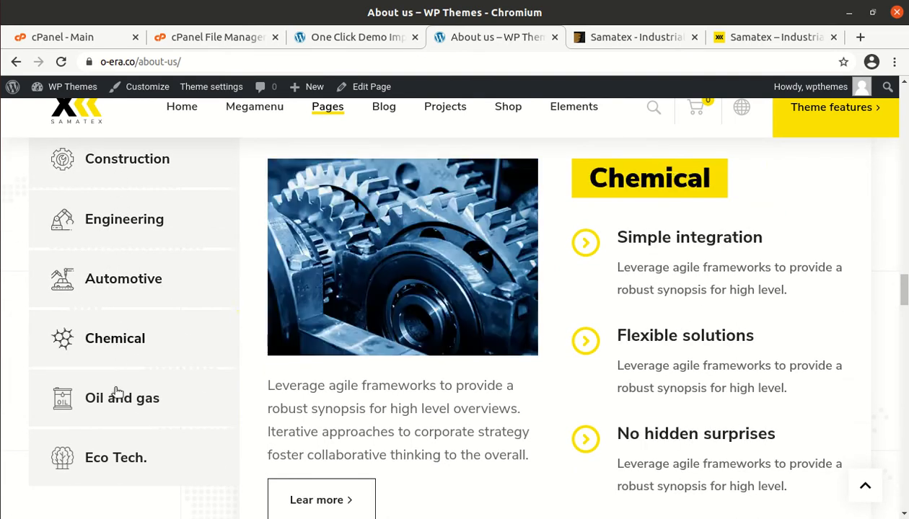
{"action": "left_click", "coordinate": [116, 401]}
{"action": "scroll", "coordinate": [404, 408], "scroll_direction": "up", "scroll_amount": 1}
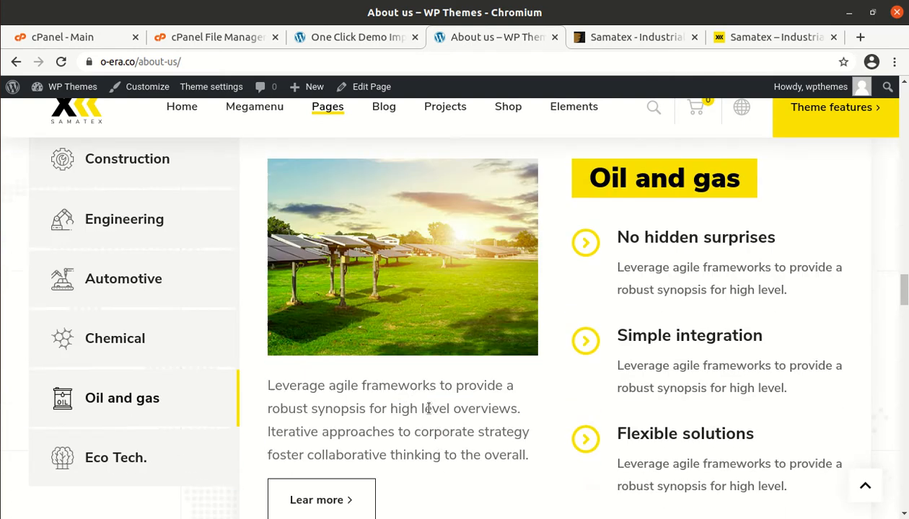
Look over the About us page's service features and Samatex Team section, and open the Services page
{"action": "scroll", "coordinate": [489, 402], "scroll_direction": "down", "scroll_amount": 6}
{"action": "scroll", "coordinate": [260, 347], "scroll_direction": "down", "scroll_amount": 3}
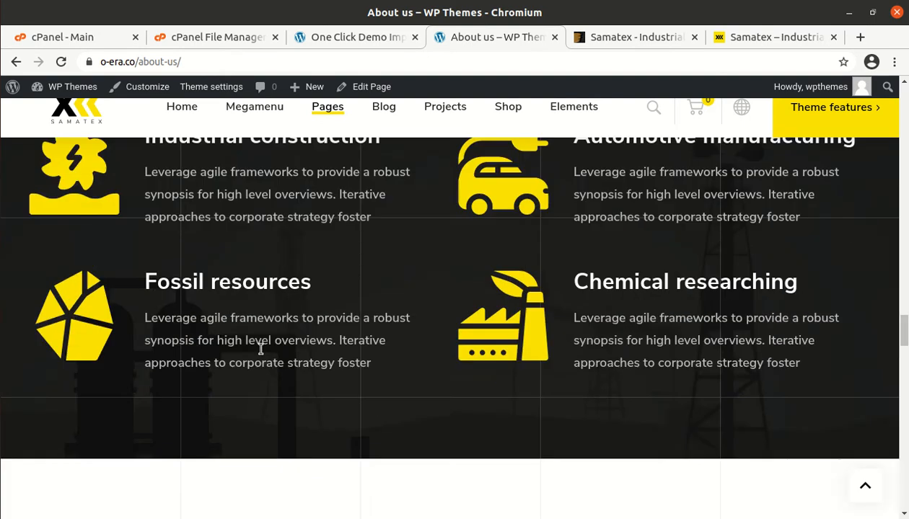
{"action": "scroll", "coordinate": [263, 349], "scroll_direction": "down", "scroll_amount": 3}
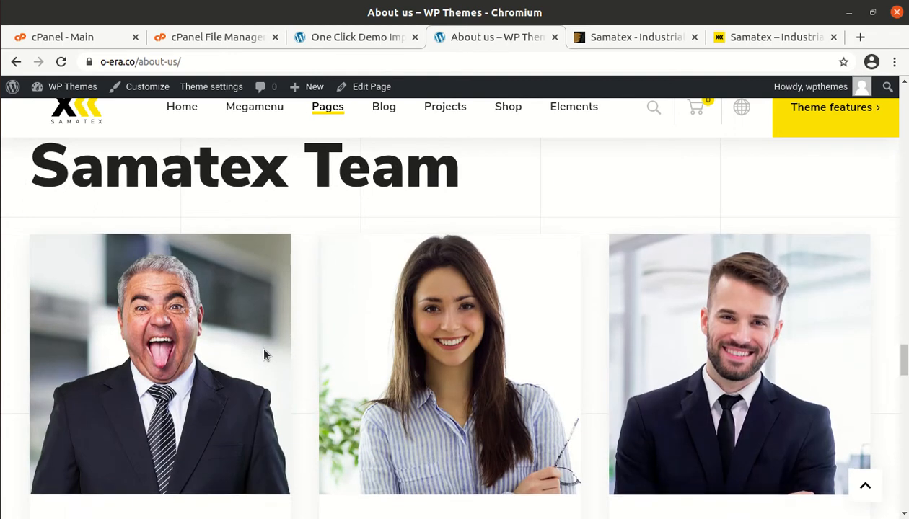
{"action": "scroll", "coordinate": [263, 349], "scroll_direction": "down", "scroll_amount": 5}
{"action": "scroll", "coordinate": [264, 354], "scroll_direction": "down", "scroll_amount": 3}
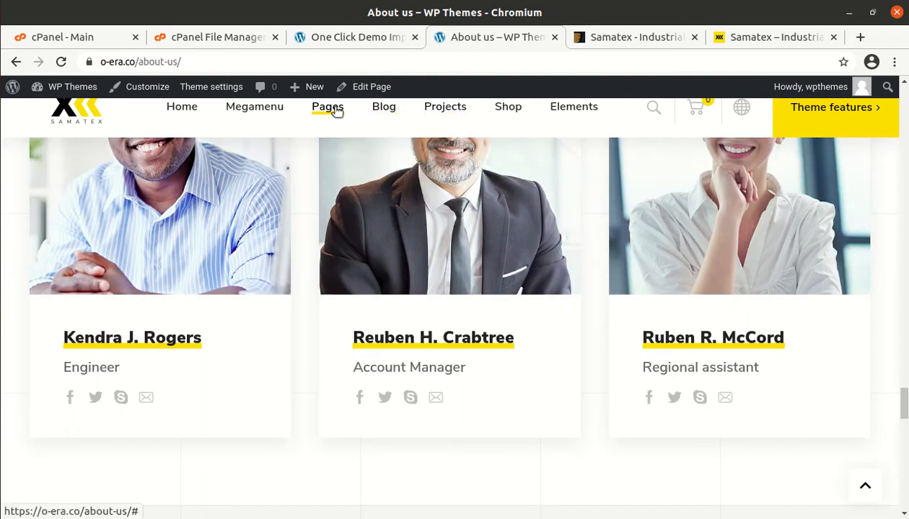
{"action": "mouse_move", "coordinate": [336, 110]}
{"action": "left_click", "coordinate": [339, 204]}
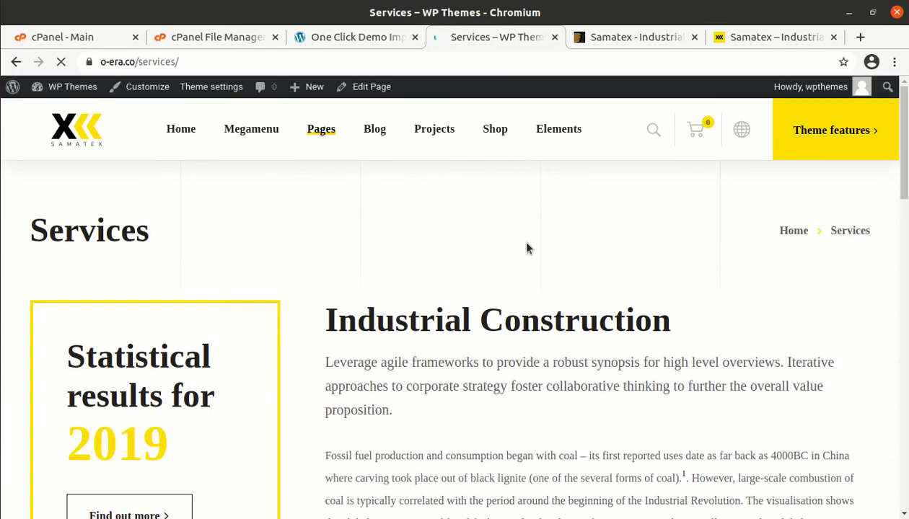
Look over the site's Services page from the Industrial Construction section down to the footer and back
{"action": "scroll", "coordinate": [503, 314], "scroll_direction": "down", "scroll_amount": 3}
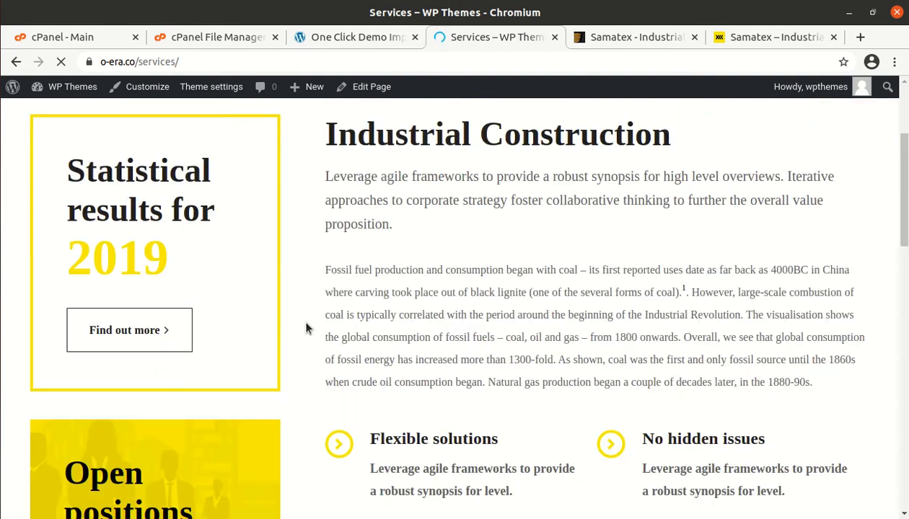
{"action": "scroll", "coordinate": [335, 332], "scroll_direction": "down", "scroll_amount": 4}
{"action": "scroll", "coordinate": [273, 347], "scroll_direction": "down", "scroll_amount": 8}
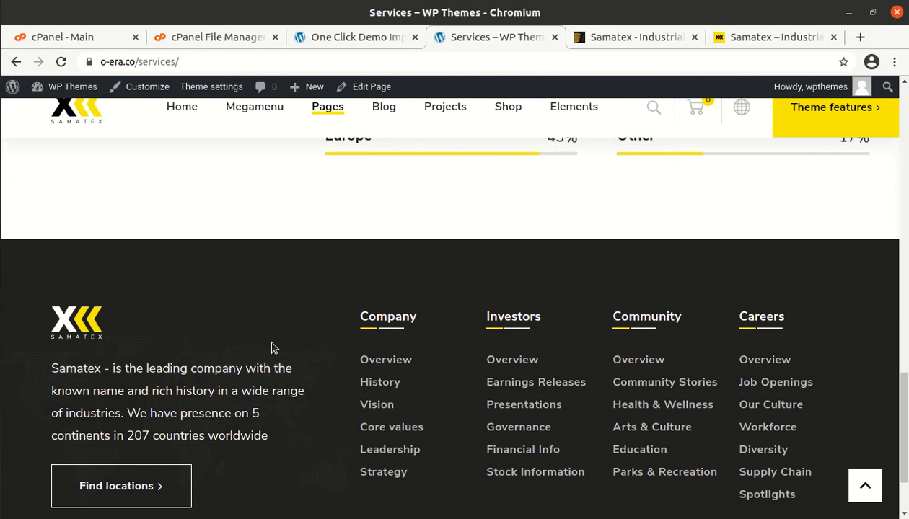
{"action": "scroll", "coordinate": [271, 348], "scroll_direction": "up", "scroll_amount": 15}
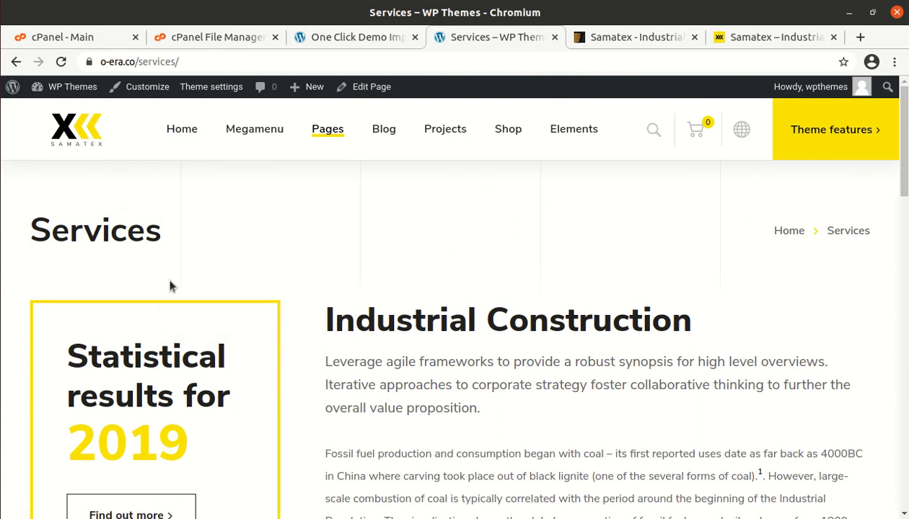
Return to the WordPress admin, look over the theme's Megamenu, Footers, Headers and Title section entries, and open the Theme settings
{"action": "left_click", "coordinate": [341, 38]}
{"action": "scroll", "coordinate": [160, 301], "scroll_direction": "up", "scroll_amount": 10}
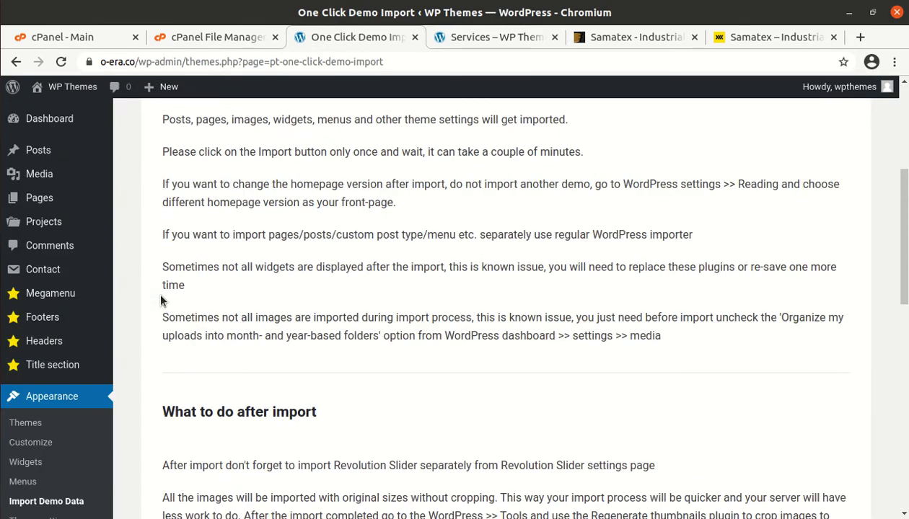
{"action": "mouse_move", "coordinate": [53, 127]}
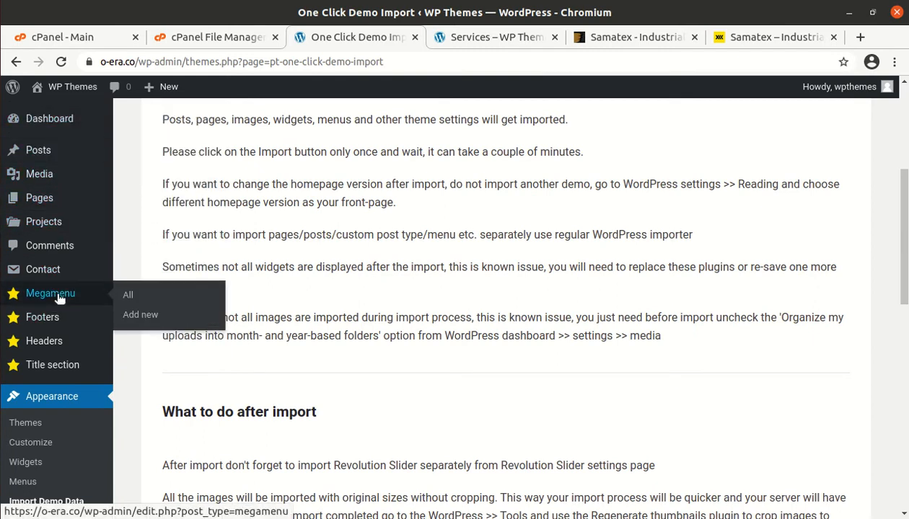
{"action": "mouse_move", "coordinate": [55, 317]}
{"action": "mouse_move", "coordinate": [60, 367]}
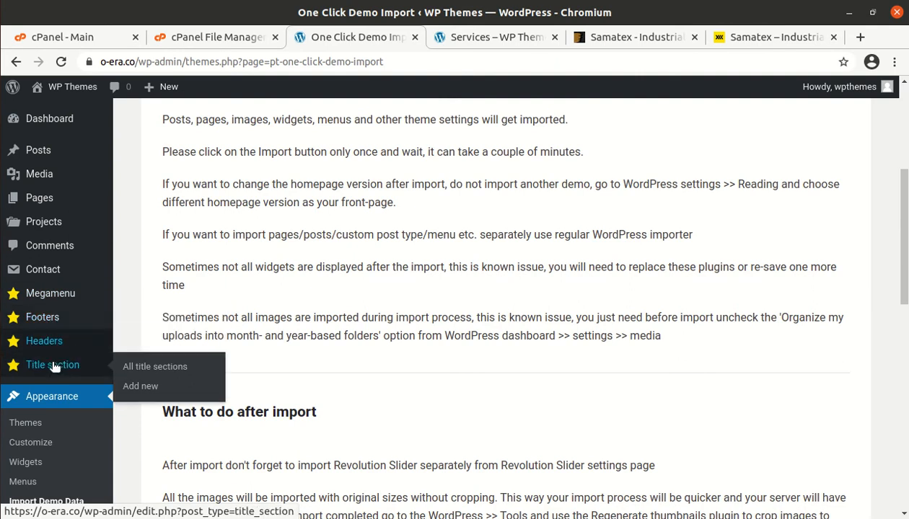
{"action": "scroll", "coordinate": [114, 362], "scroll_direction": "down", "scroll_amount": 3}
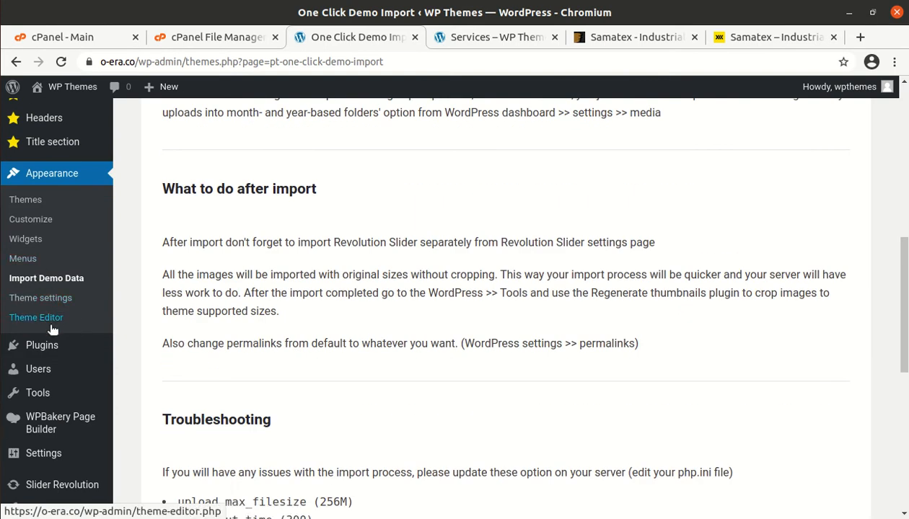
{"action": "scroll", "coordinate": [41, 324], "scroll_direction": "down", "scroll_amount": 4}
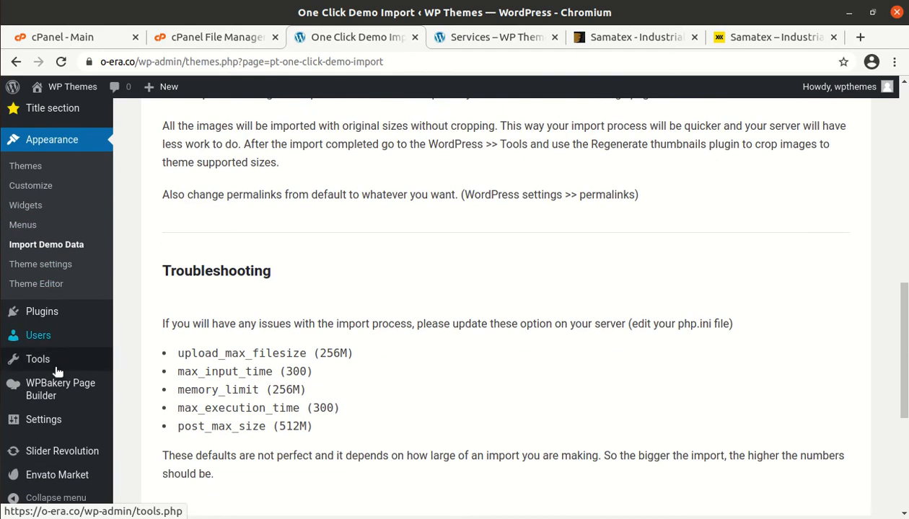
{"action": "left_click", "coordinate": [32, 268]}
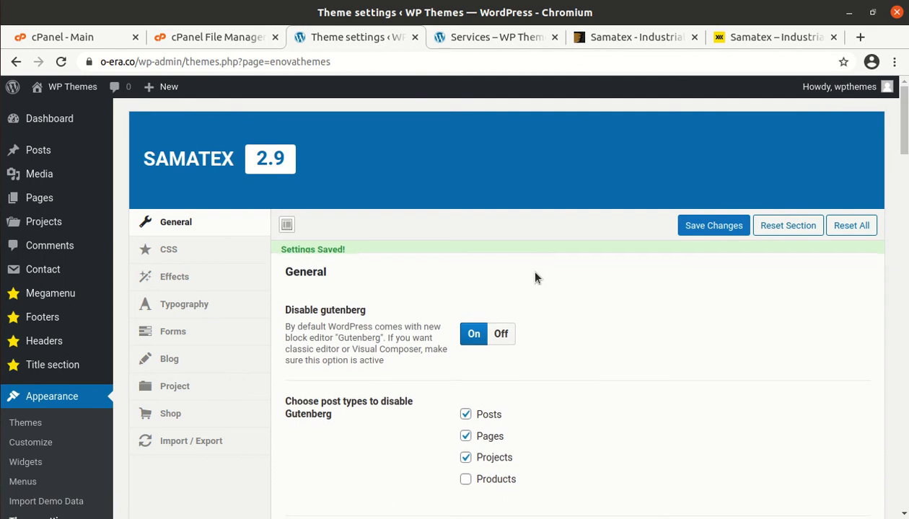
Examine the General theme settings for Gutenberg, scripts and colors, and compare them with the site's Services page
{"action": "scroll", "coordinate": [275, 382], "scroll_direction": "down", "scroll_amount": 5}
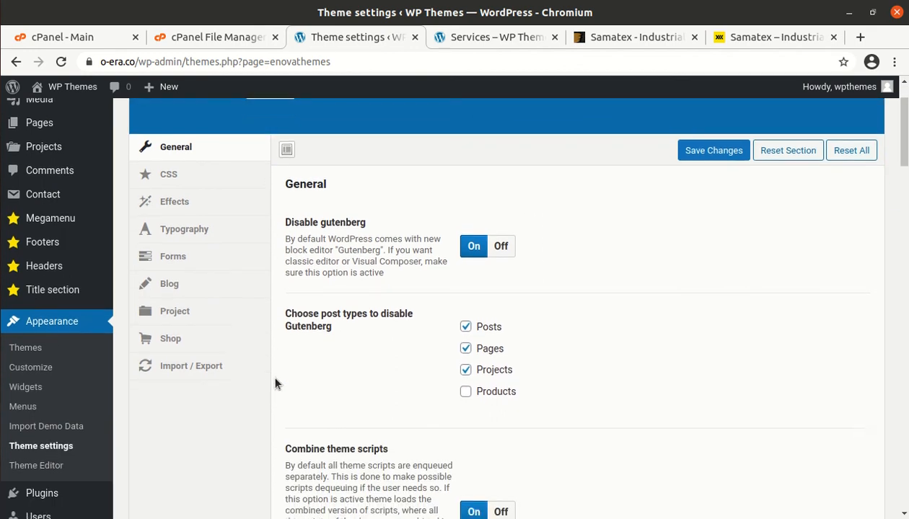
{"action": "scroll", "coordinate": [274, 382], "scroll_direction": "down", "scroll_amount": 2}
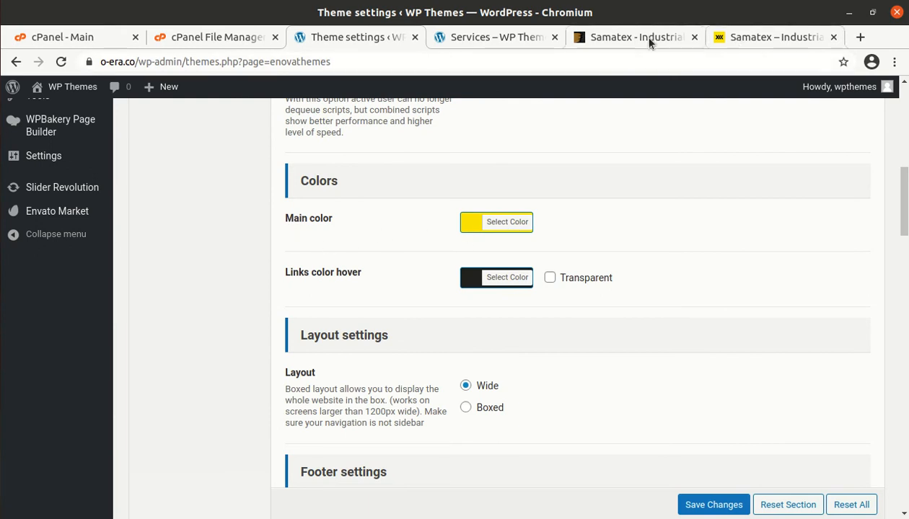
{"action": "left_click", "coordinate": [503, 44]}
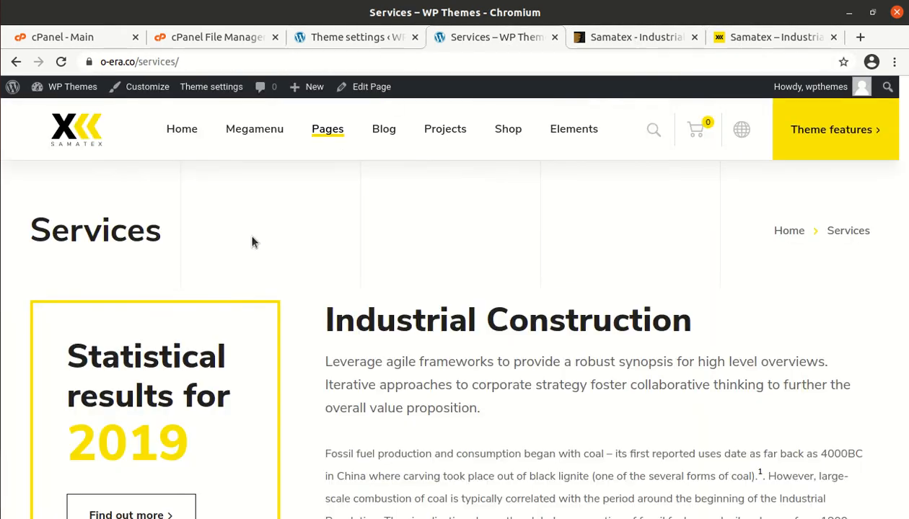
{"action": "left_click", "coordinate": [343, 41]}
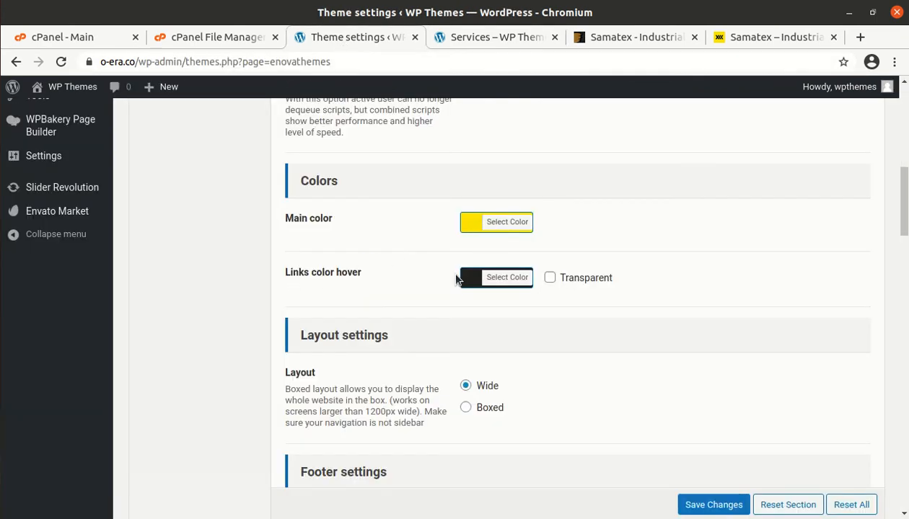
Review the remaining General theme settings, from layout, footer and header through one page navigation, API and move to top arrow options
{"action": "scroll", "coordinate": [331, 393], "scroll_direction": "down", "scroll_amount": 5}
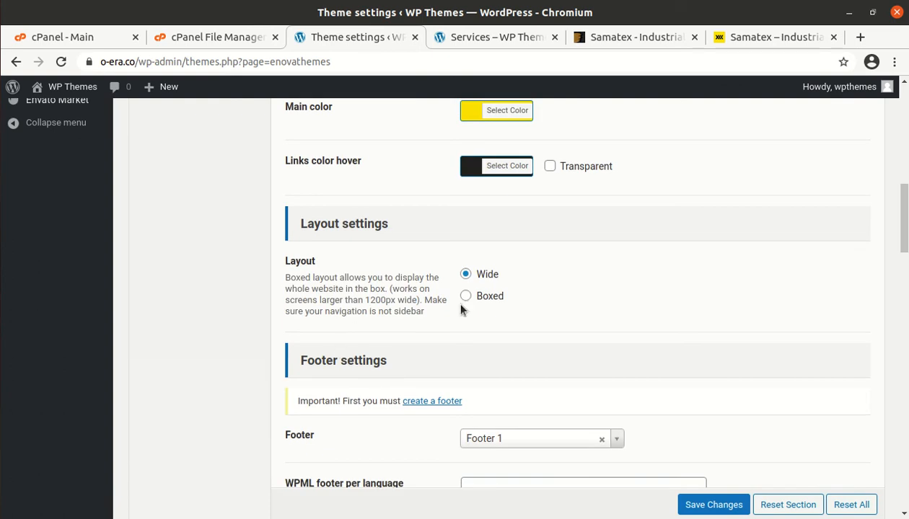
{"action": "scroll", "coordinate": [370, 333], "scroll_direction": "down", "scroll_amount": 2}
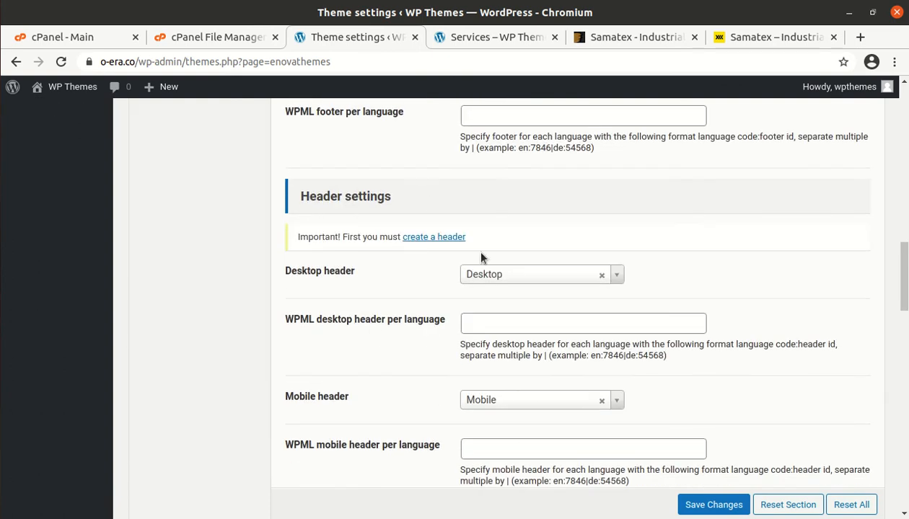
{"action": "scroll", "coordinate": [419, 291], "scroll_direction": "down", "scroll_amount": 10}
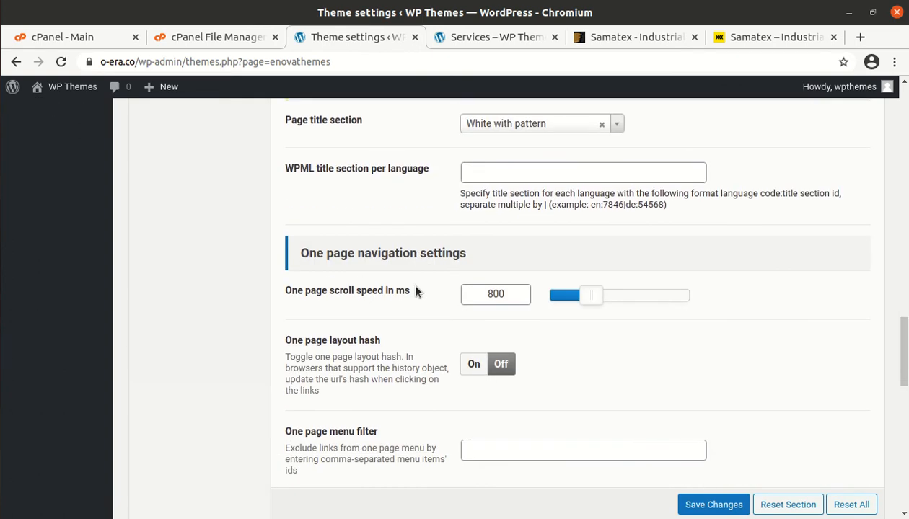
{"action": "scroll", "coordinate": [415, 292], "scroll_direction": "down", "scroll_amount": 3}
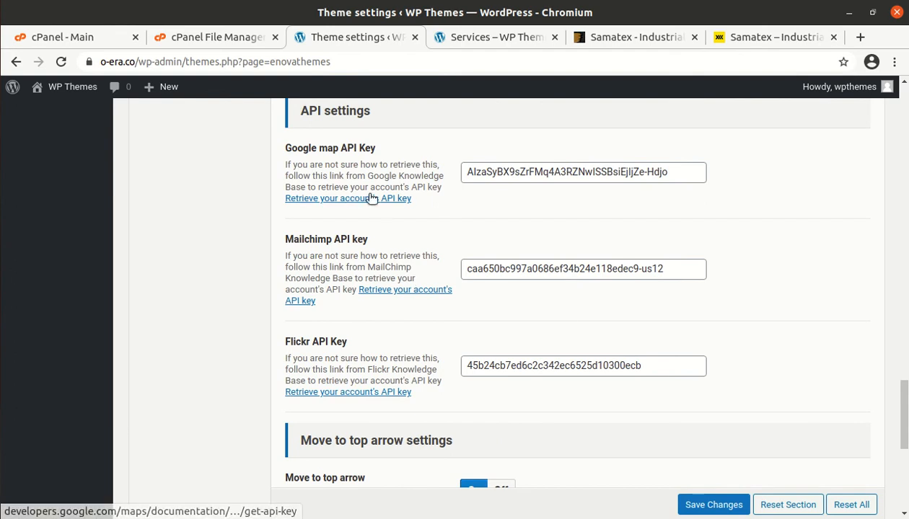
{"action": "scroll", "coordinate": [402, 268], "scroll_direction": "down", "scroll_amount": 6}
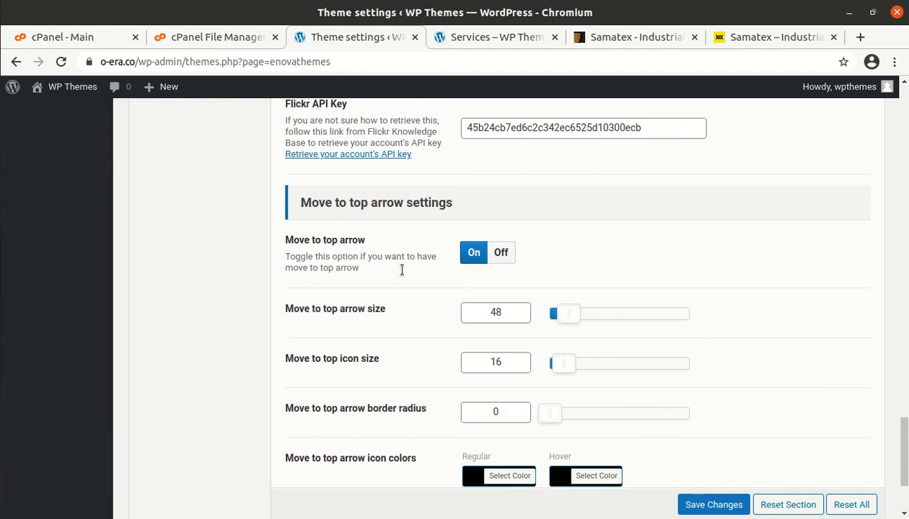
{"action": "scroll", "coordinate": [403, 275], "scroll_direction": "up", "scroll_amount": 14}
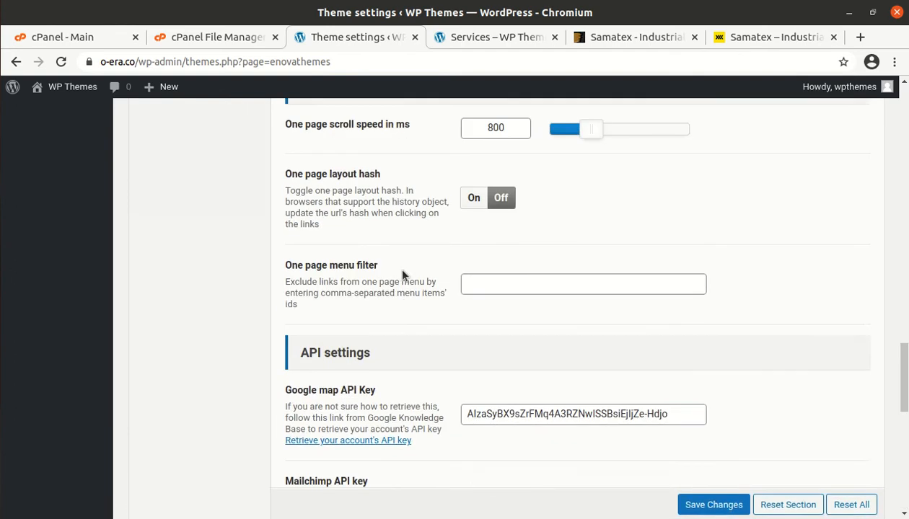
{"action": "scroll", "coordinate": [403, 275], "scroll_direction": "up", "scroll_amount": 20}
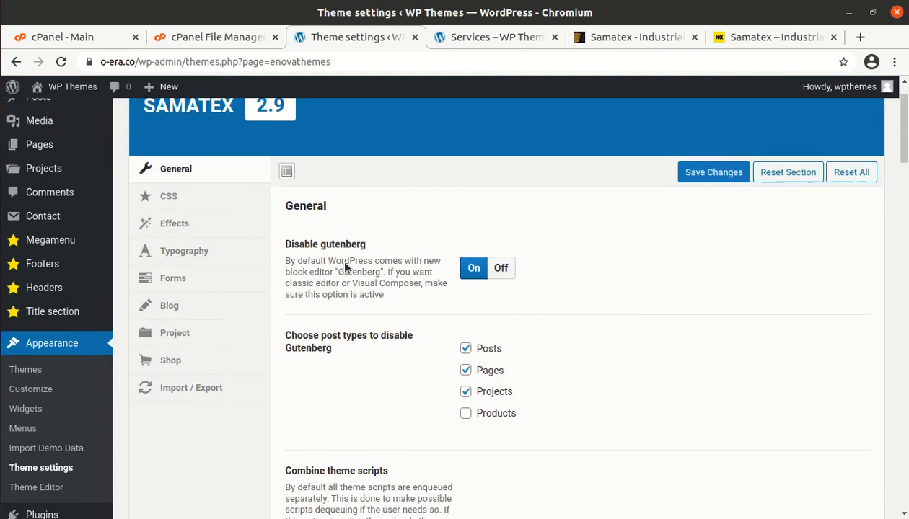
View the CSS, Effects, Typography, and Forms sections of the Samatex theme settings
{"action": "scroll", "coordinate": [345, 267], "scroll_direction": "up", "scroll_amount": 1}
{"action": "left_click", "coordinate": [186, 251]}
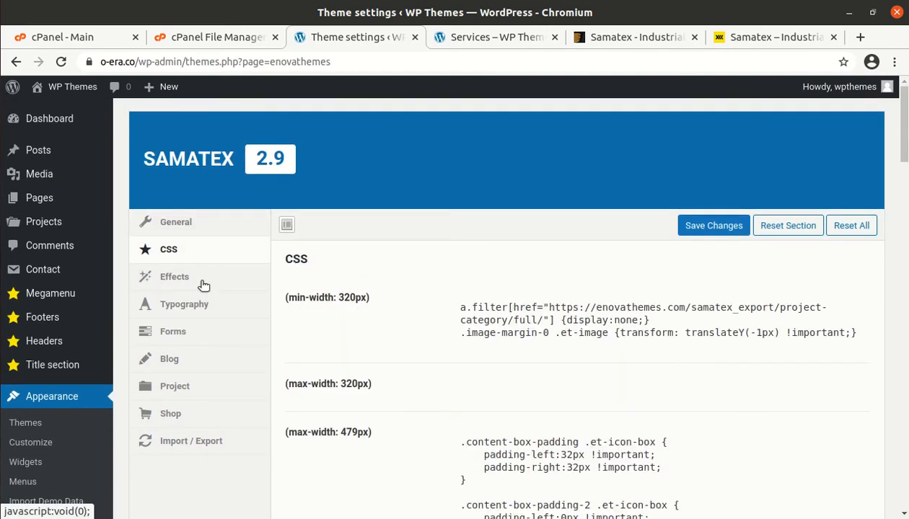
{"action": "left_click", "coordinate": [180, 281]}
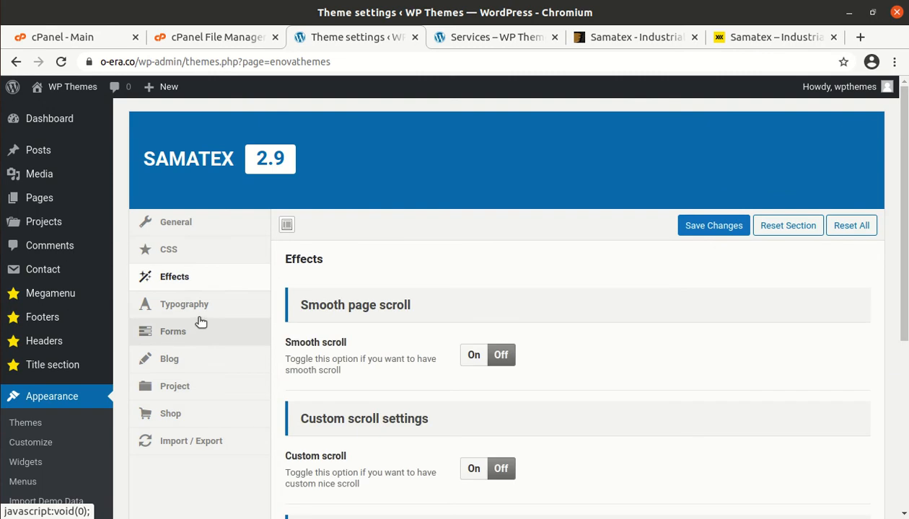
{"action": "left_click", "coordinate": [193, 306]}
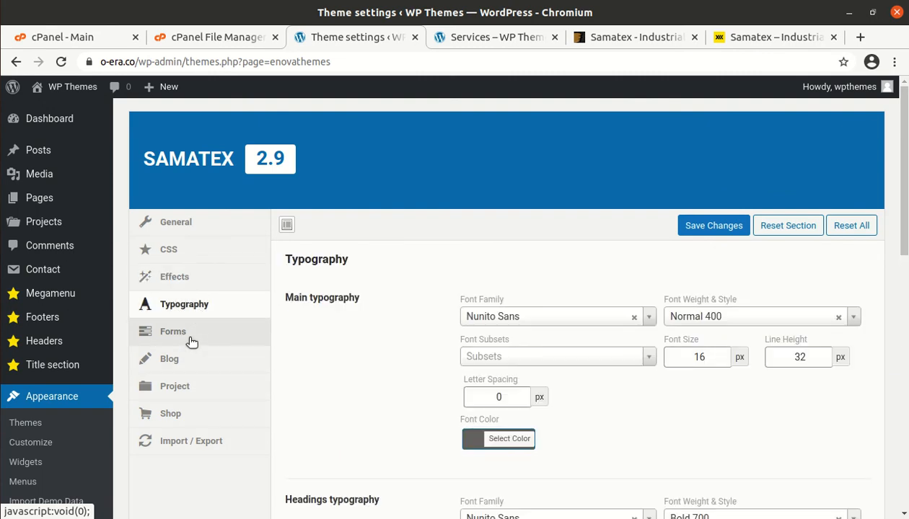
{"action": "left_click", "coordinate": [189, 336]}
{"action": "scroll", "coordinate": [481, 337], "scroll_direction": "down", "scroll_amount": 2}
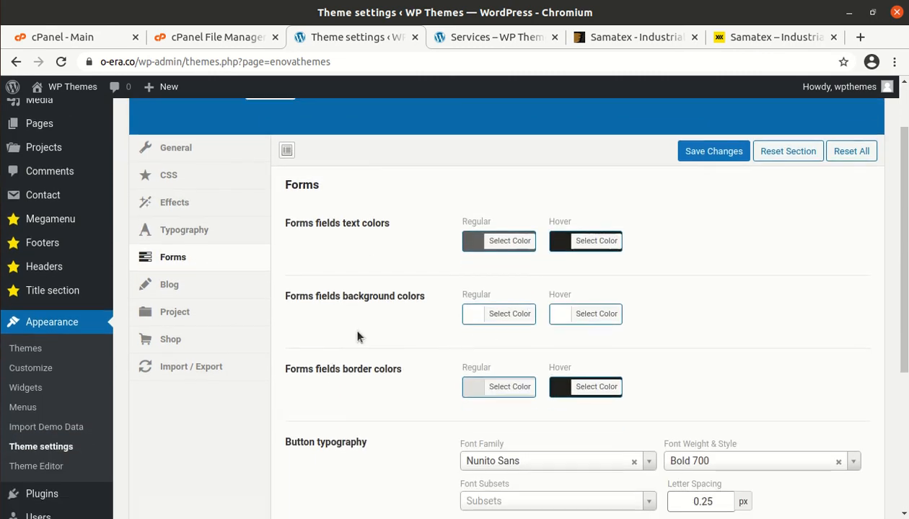
View the Blog, Project, Shop, and Import / Export sections of the Samatex theme settings
{"action": "left_click", "coordinate": [176, 297]}
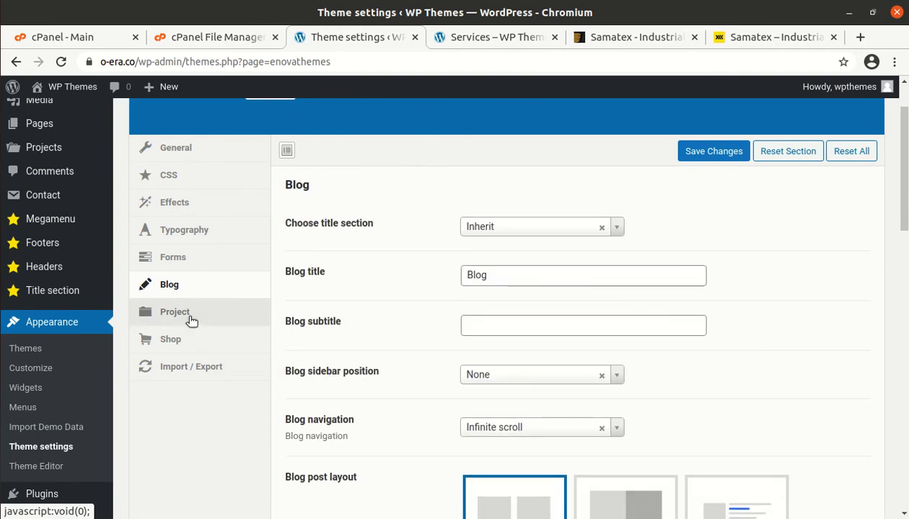
{"action": "left_click", "coordinate": [189, 318]}
{"action": "left_click", "coordinate": [181, 345]}
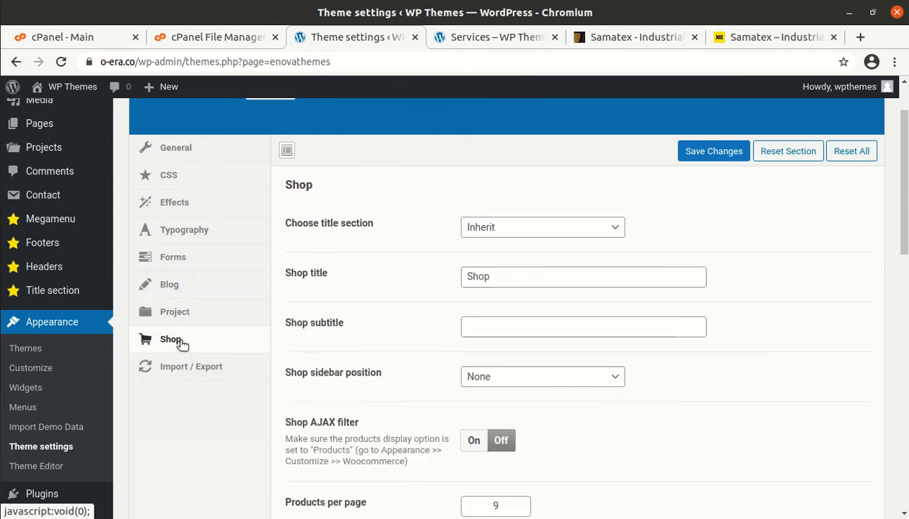
{"action": "left_click", "coordinate": [203, 375]}
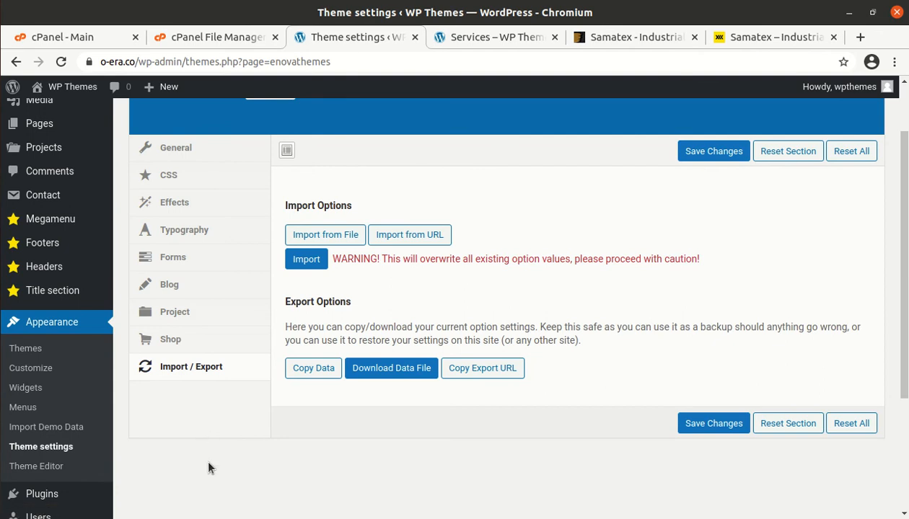
{"action": "scroll", "coordinate": [207, 468], "scroll_direction": "up", "scroll_amount": 2}
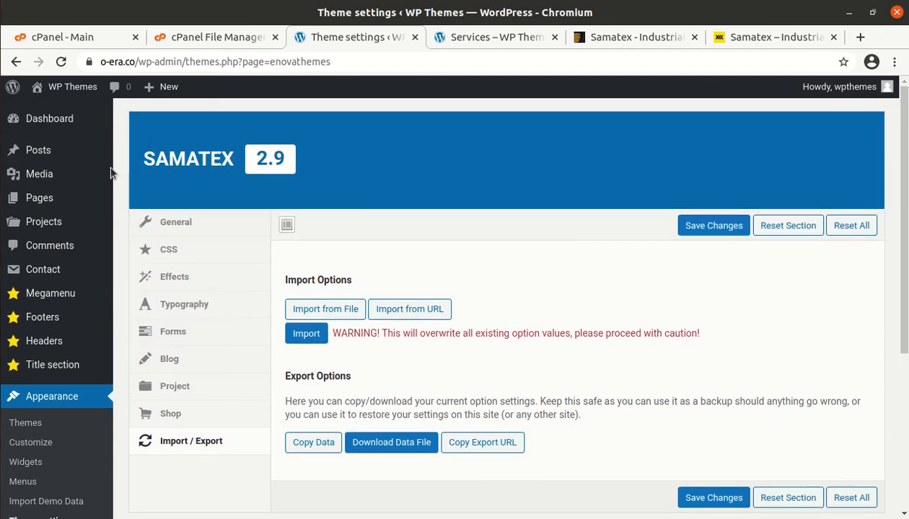
Open the site's home page for editing in WPBakery Page Builder and dismiss the welcome tip
{"action": "left_click", "coordinate": [497, 38]}
{"action": "left_click", "coordinate": [76, 135]}
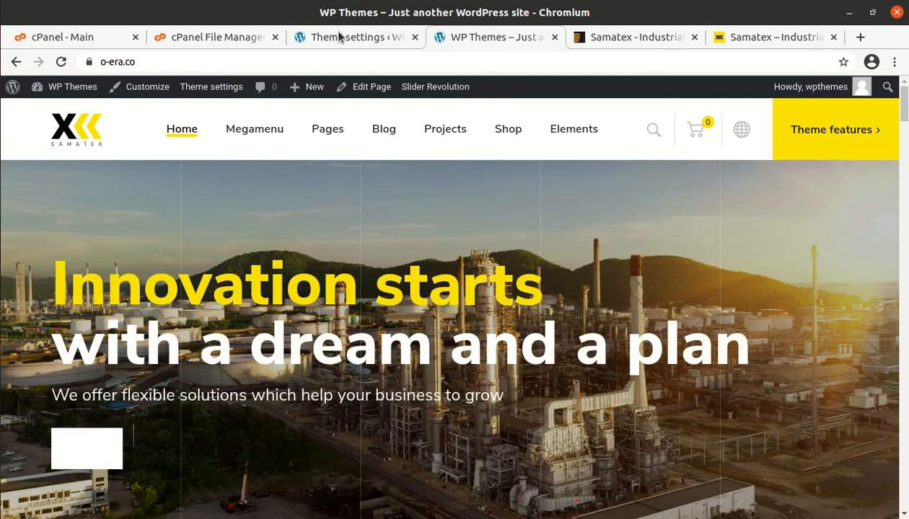
{"action": "left_click", "coordinate": [359, 88]}
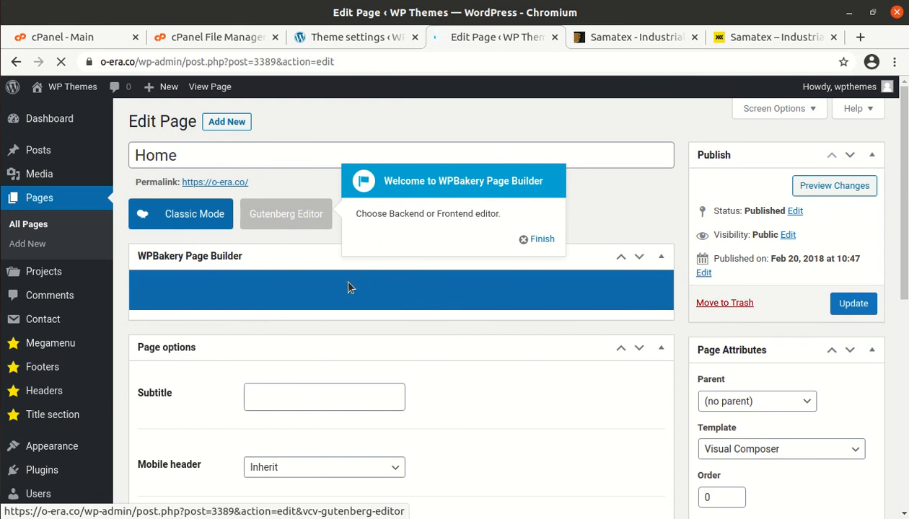
{"action": "scroll", "coordinate": [429, 310], "scroll_direction": "down", "scroll_amount": 3}
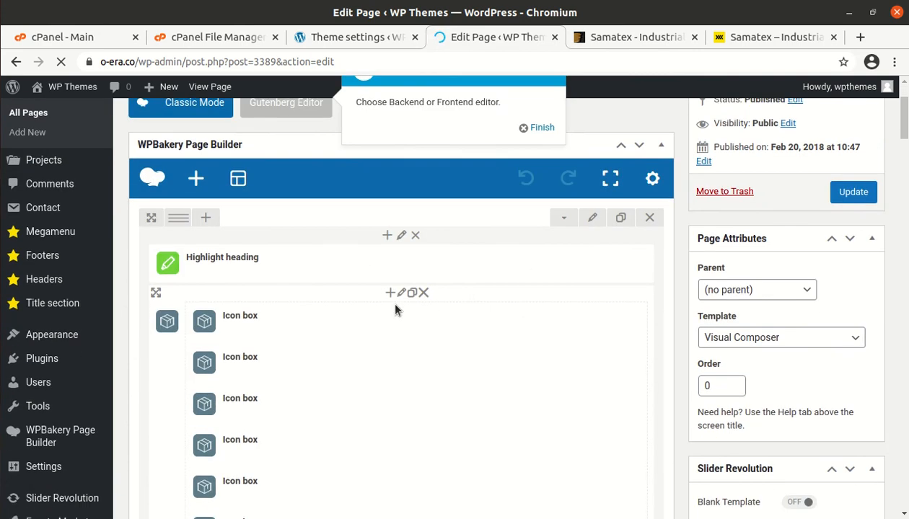
{"action": "left_click", "coordinate": [523, 127]}
Examine the Home page's builder elements, including the Icon box, Gap, and Heading blocks and their edit controls
{"action": "scroll", "coordinate": [380, 259], "scroll_direction": "down", "scroll_amount": 5}
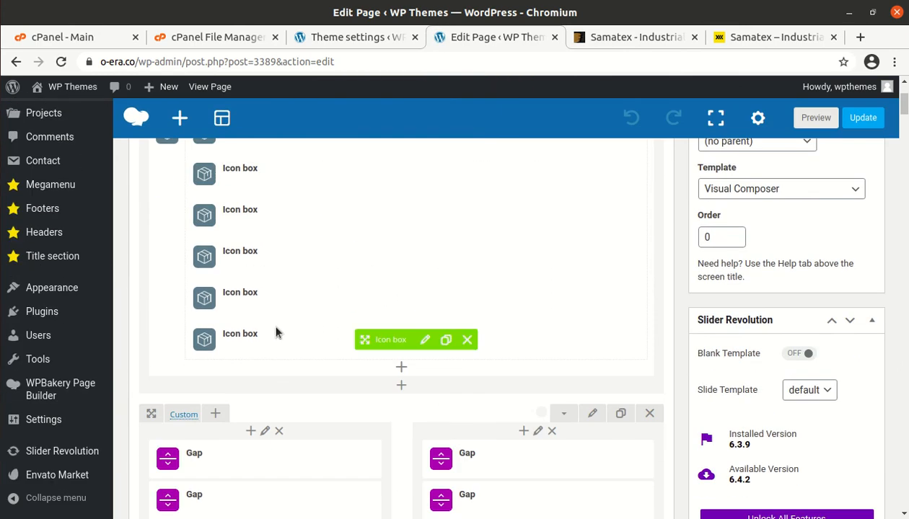
{"action": "scroll", "coordinate": [255, 303], "scroll_direction": "up", "scroll_amount": 3}
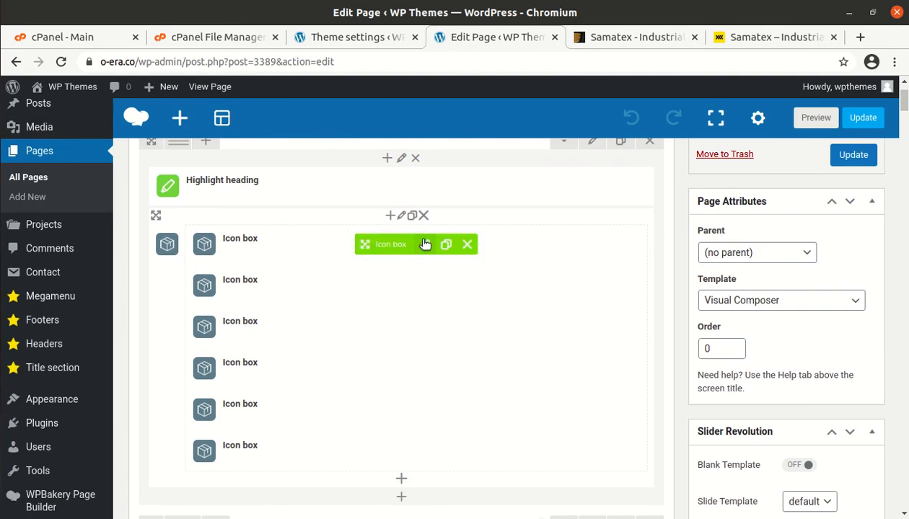
{"action": "scroll", "coordinate": [426, 250], "scroll_direction": "down", "scroll_amount": 3}
{"action": "scroll", "coordinate": [315, 373], "scroll_direction": "down", "scroll_amount": 3}
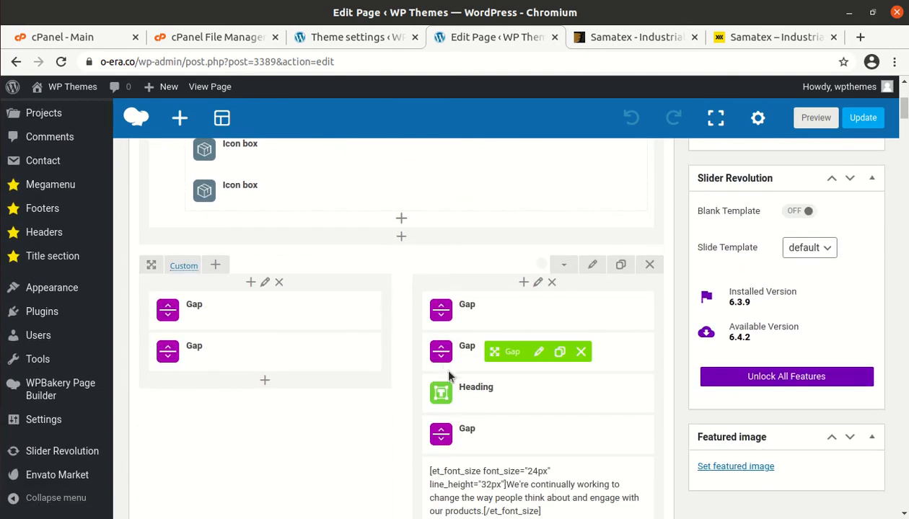
{"action": "scroll", "coordinate": [524, 425], "scroll_direction": "down", "scroll_amount": 1}
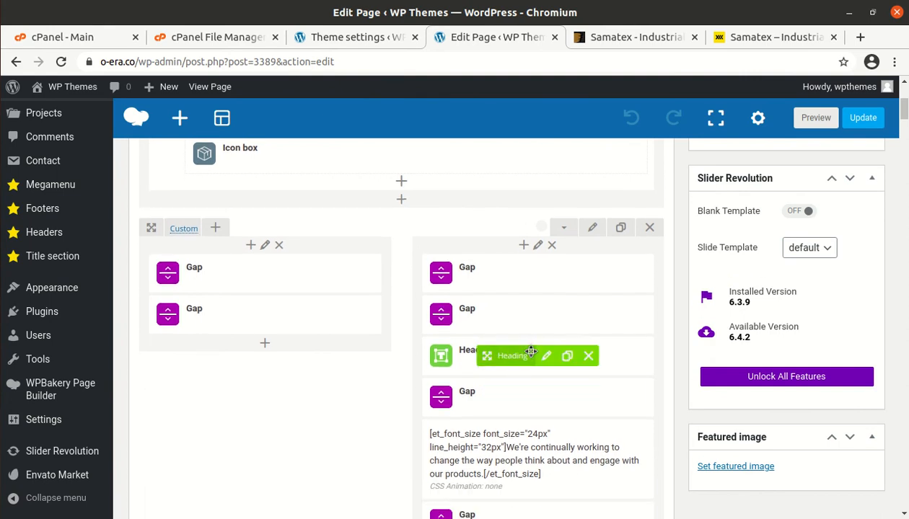
View the general settings of the "Why choose Samatex" heading, including its tag, link and target, and close them without changes
{"action": "left_click", "coordinate": [545, 357]}
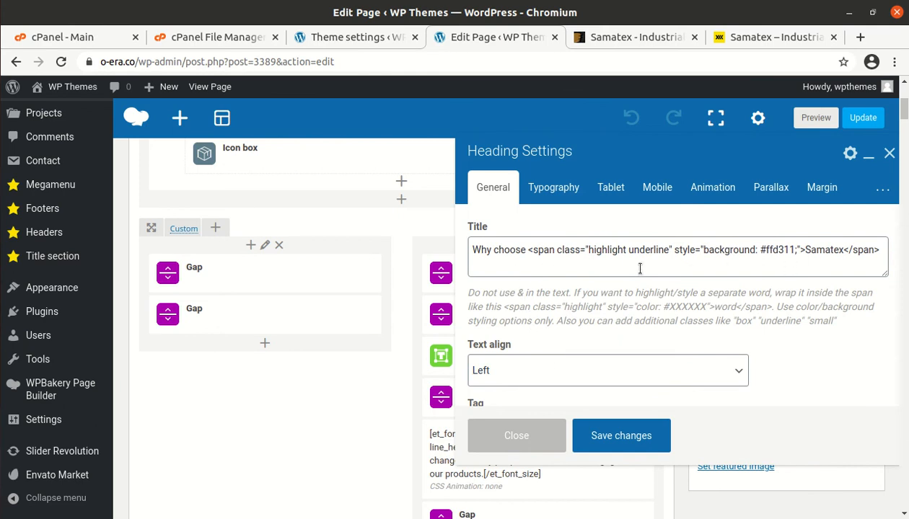
{"action": "scroll", "coordinate": [532, 346], "scroll_direction": "down", "scroll_amount": 4}
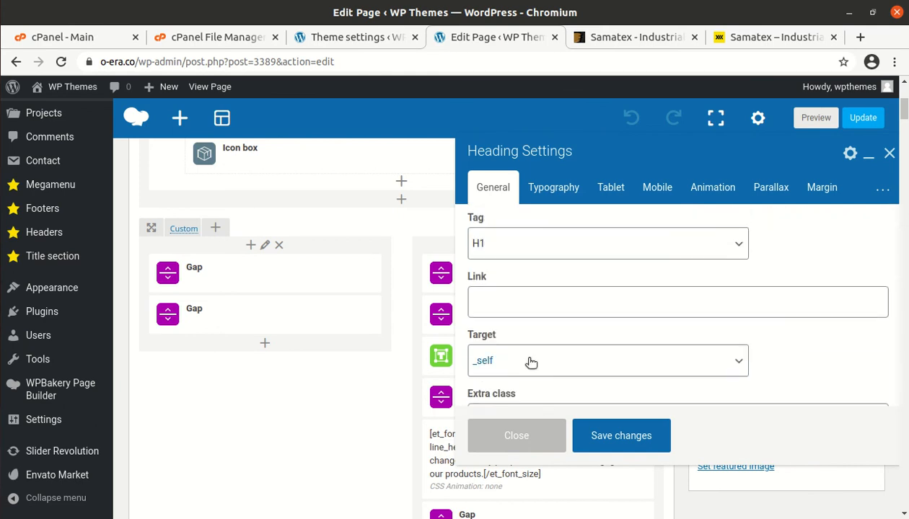
{"action": "left_click", "coordinate": [514, 441]}
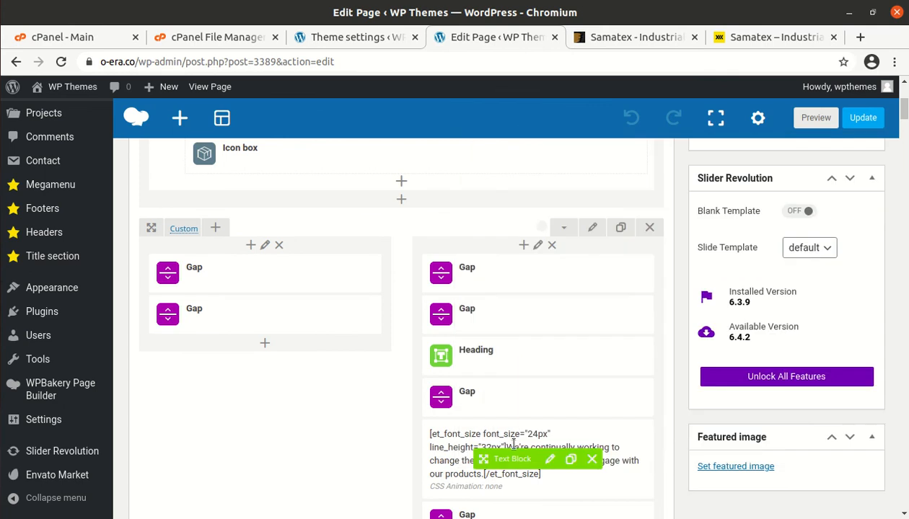
Examine the Home page's following builder rows, including the text blocks, Icon box groups, Highlight heading and Client elements
{"action": "scroll", "coordinate": [515, 337], "scroll_direction": "down", "scroll_amount": 2}
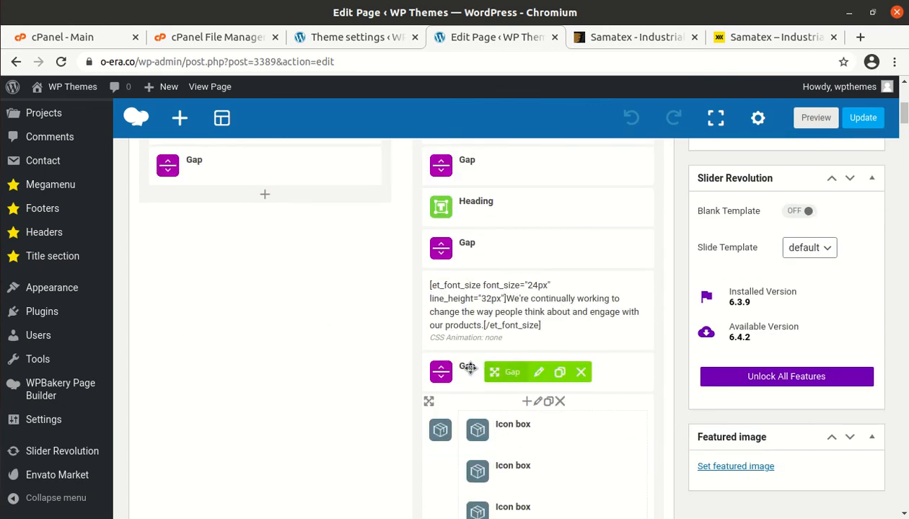
{"action": "scroll", "coordinate": [315, 330], "scroll_direction": "down", "scroll_amount": 3}
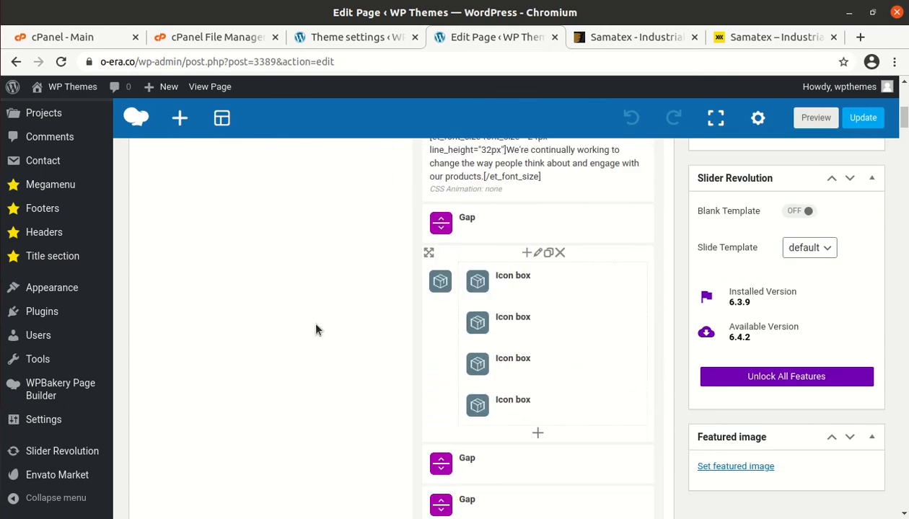
{"action": "scroll", "coordinate": [315, 330], "scroll_direction": "down", "scroll_amount": 3}
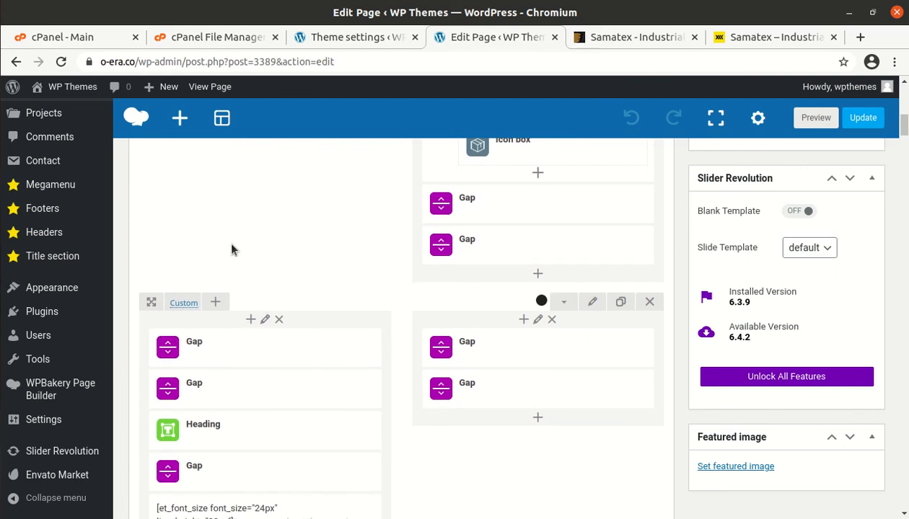
{"action": "scroll", "coordinate": [233, 249], "scroll_direction": "down", "scroll_amount": 1}
{"action": "scroll", "coordinate": [232, 250], "scroll_direction": "down", "scroll_amount": 1}
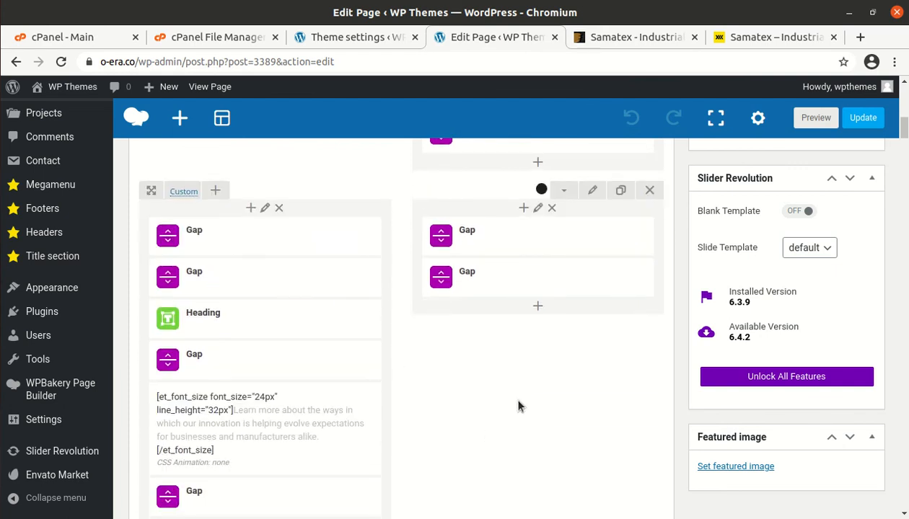
{"action": "scroll", "coordinate": [503, 397], "scroll_direction": "down", "scroll_amount": 6}
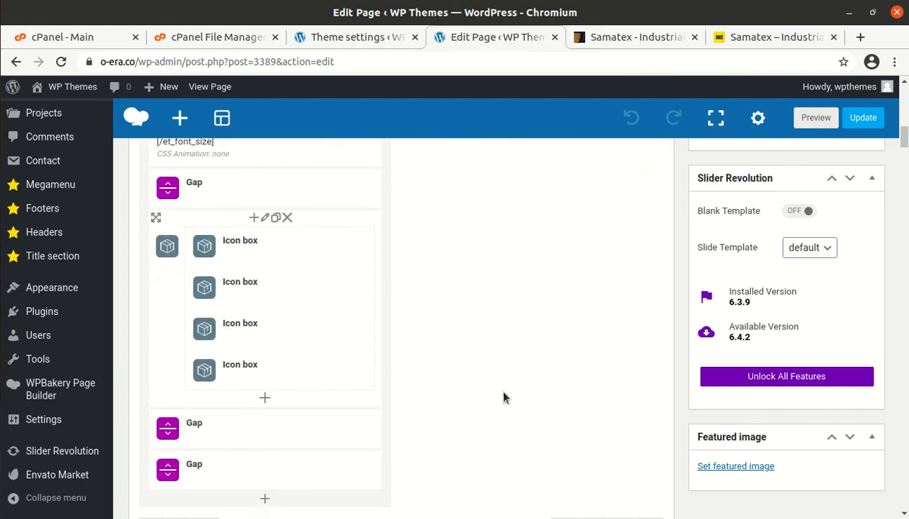
{"action": "scroll", "coordinate": [281, 351], "scroll_direction": "down", "scroll_amount": 2}
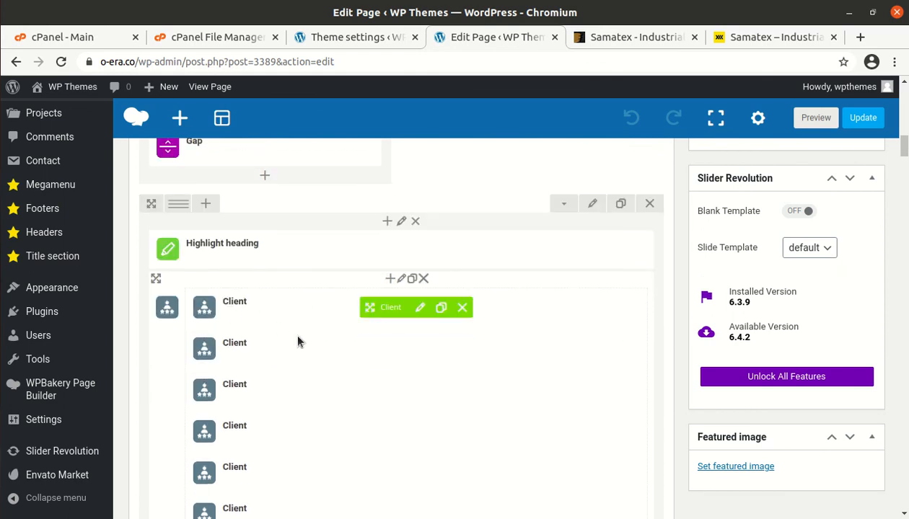
{"action": "scroll", "coordinate": [346, 325], "scroll_direction": "down", "scroll_amount": 1}
{"action": "scroll", "coordinate": [400, 300], "scroll_direction": "down", "scroll_amount": 7}
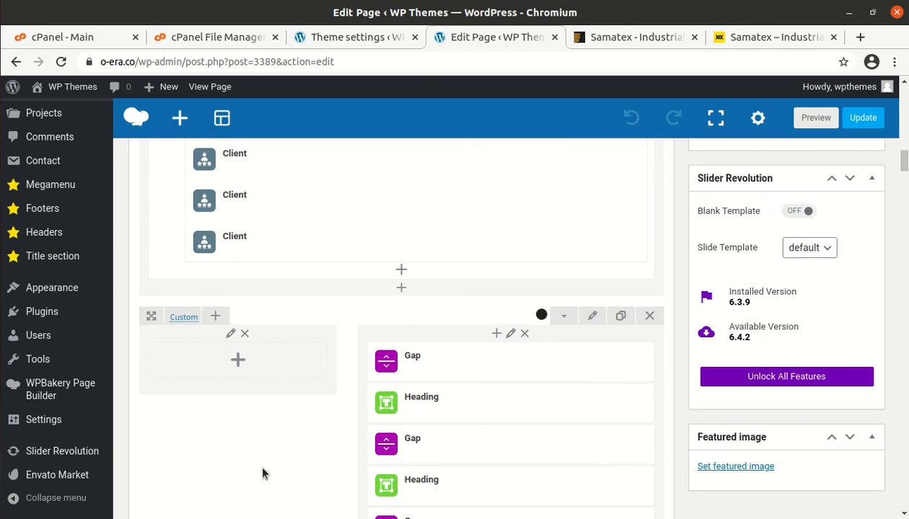
View the settings of the "Samatex pro" heading in the row below the Client elements, and close them without changes
{"action": "scroll", "coordinate": [298, 442], "scroll_direction": "down", "scroll_amount": 2}
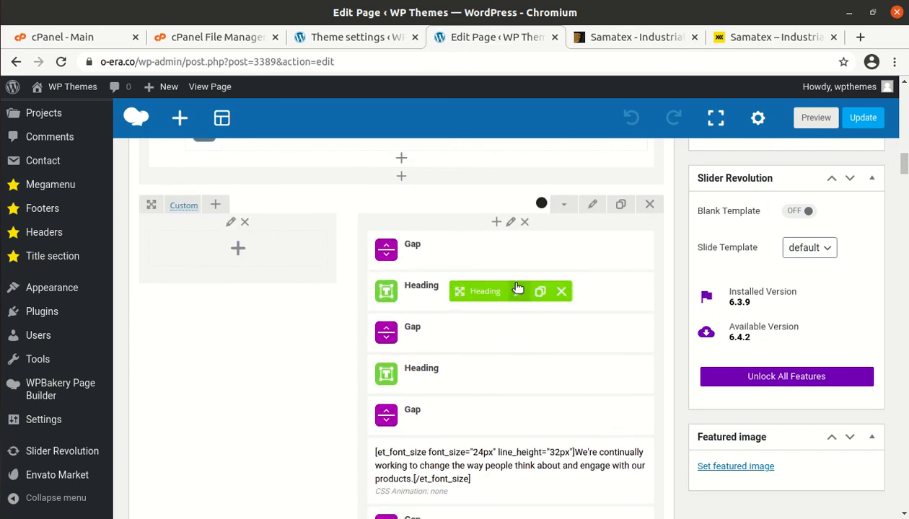
{"action": "left_click", "coordinate": [515, 289]}
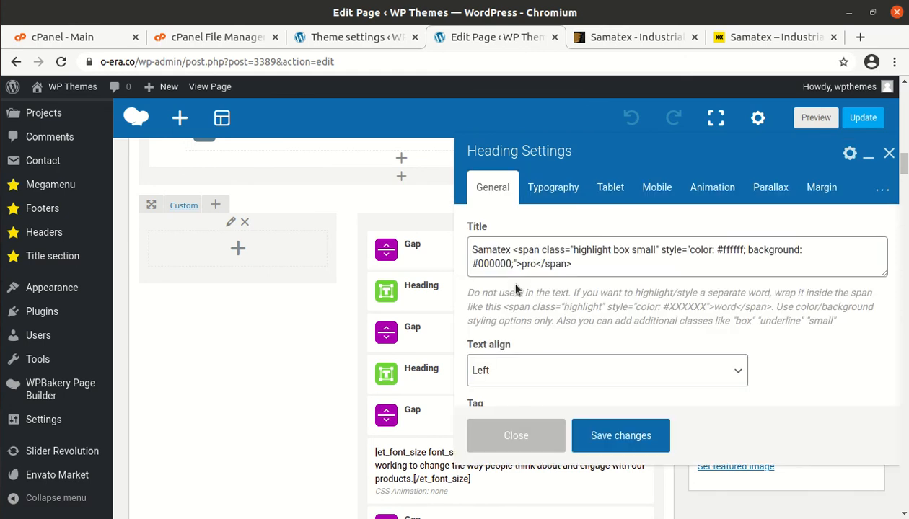
{"action": "left_click", "coordinate": [512, 435]}
View the settings of the "2019 Numbers" heading in the row with the Counter elements, and close them without changes
{"action": "scroll", "coordinate": [273, 431], "scroll_direction": "down", "scroll_amount": 3}
{"action": "scroll", "coordinate": [273, 431], "scroll_direction": "down", "scroll_amount": 2}
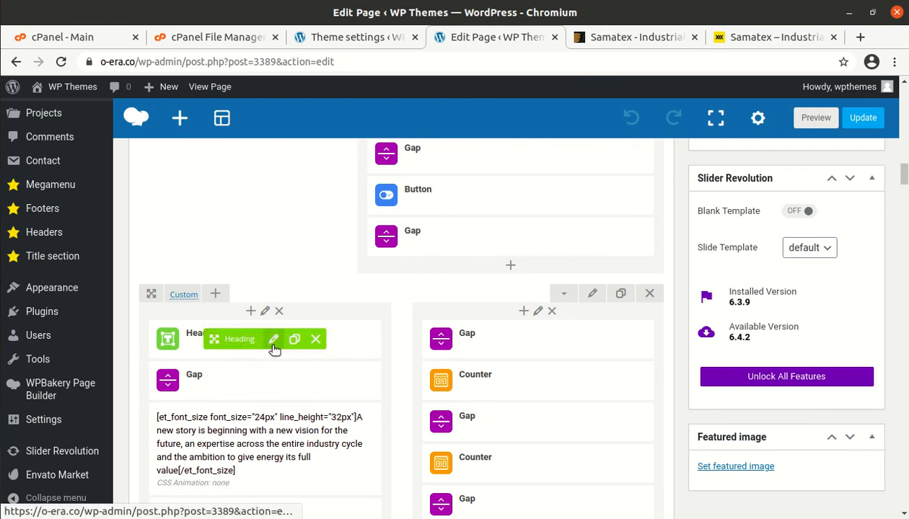
{"action": "left_click", "coordinate": [273, 342]}
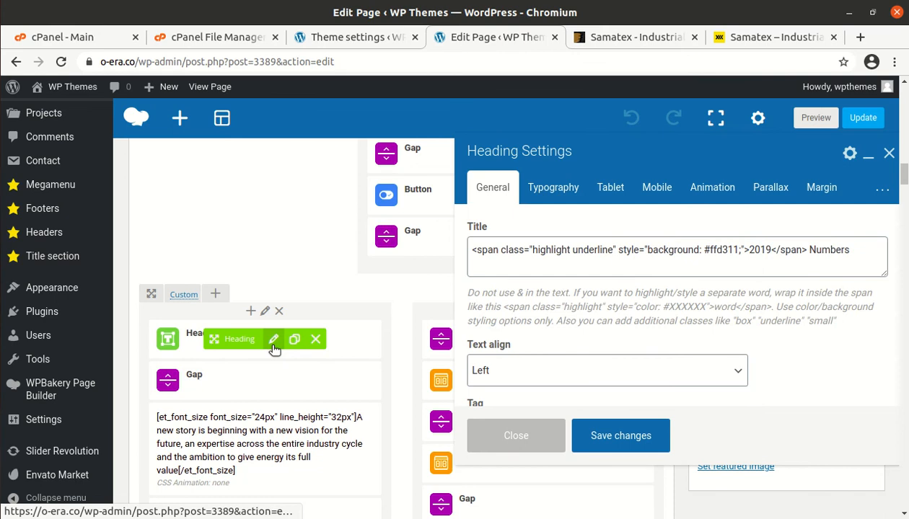
{"action": "left_click", "coordinate": [502, 440]}
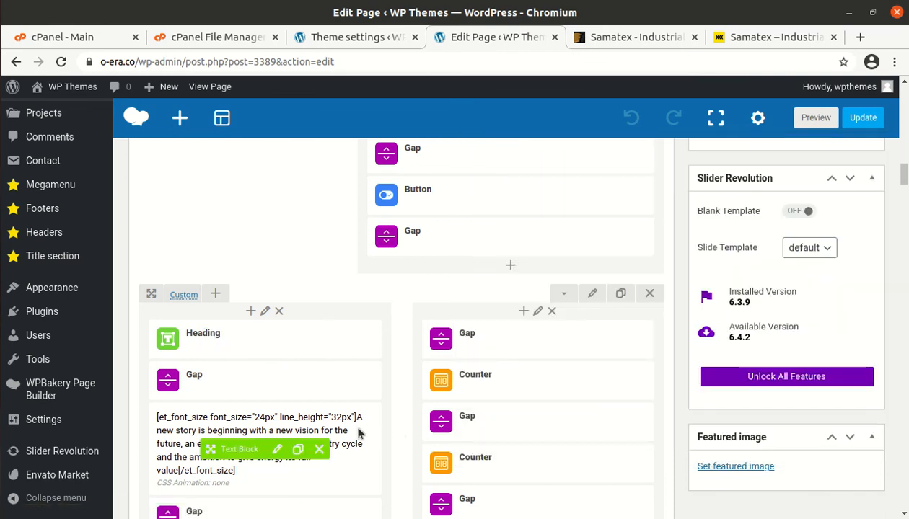
Examine the Home page's last builder rows and its page options for subtitle, headers, footer, title section, slider and one page
{"action": "scroll", "coordinate": [358, 433], "scroll_direction": "down", "scroll_amount": 8}
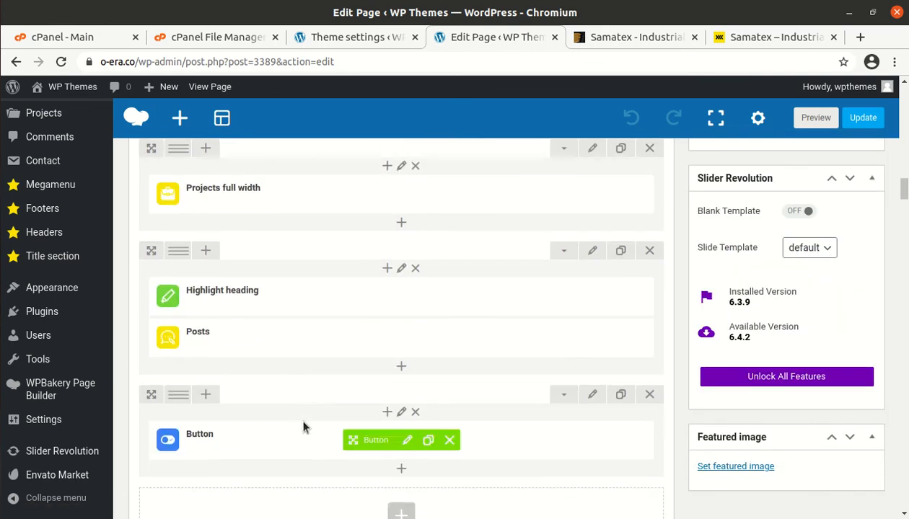
{"action": "scroll", "coordinate": [303, 427], "scroll_direction": "down", "scroll_amount": 2}
{"action": "scroll", "coordinate": [400, 339], "scroll_direction": "down", "scroll_amount": 5}
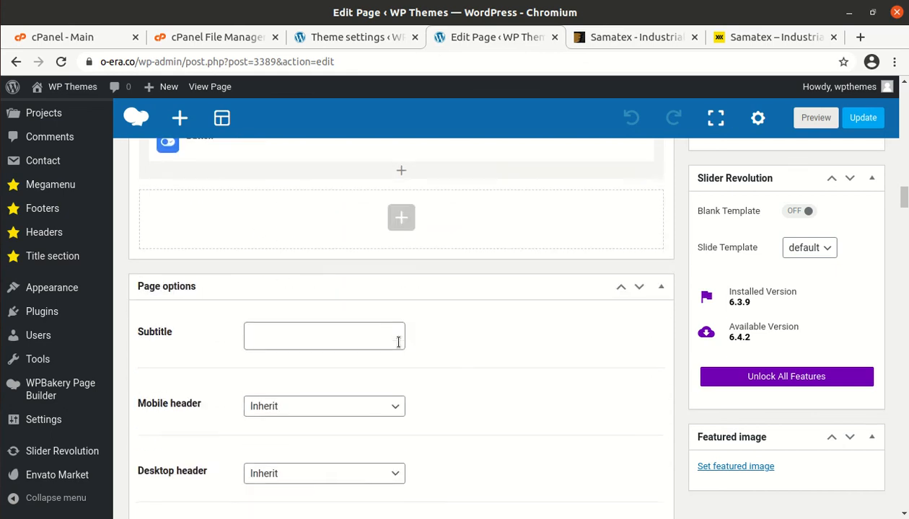
{"action": "scroll", "coordinate": [505, 433], "scroll_direction": "down", "scroll_amount": 3}
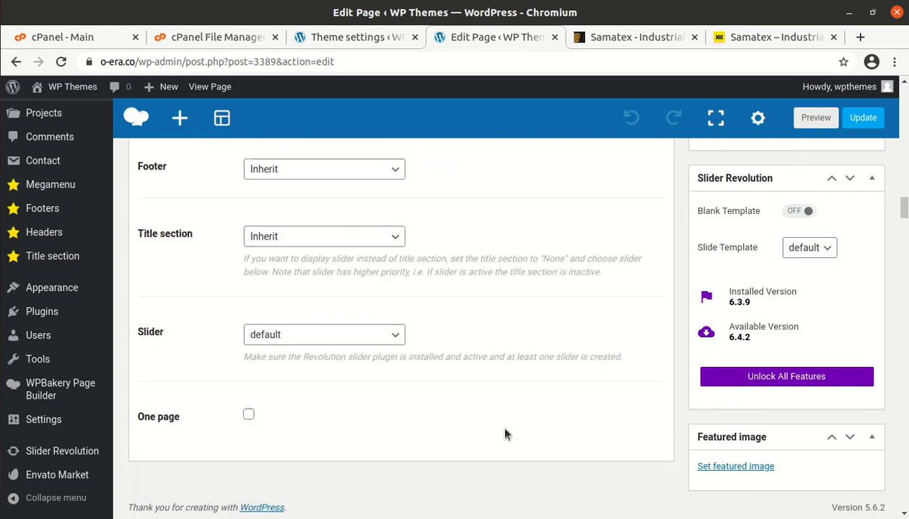
Leave the Home page editor for the WordPress dashboard and visit the live site
{"action": "scroll", "coordinate": [505, 433], "scroll_direction": "up", "scroll_amount": 4}
{"action": "scroll", "coordinate": [505, 433], "scroll_direction": "up", "scroll_amount": 14}
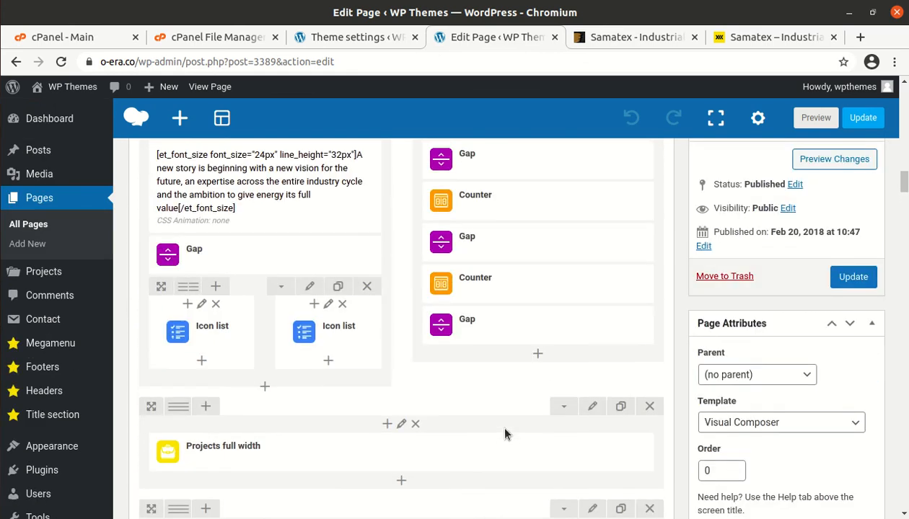
{"action": "scroll", "coordinate": [505, 432], "scroll_direction": "up", "scroll_amount": 8}
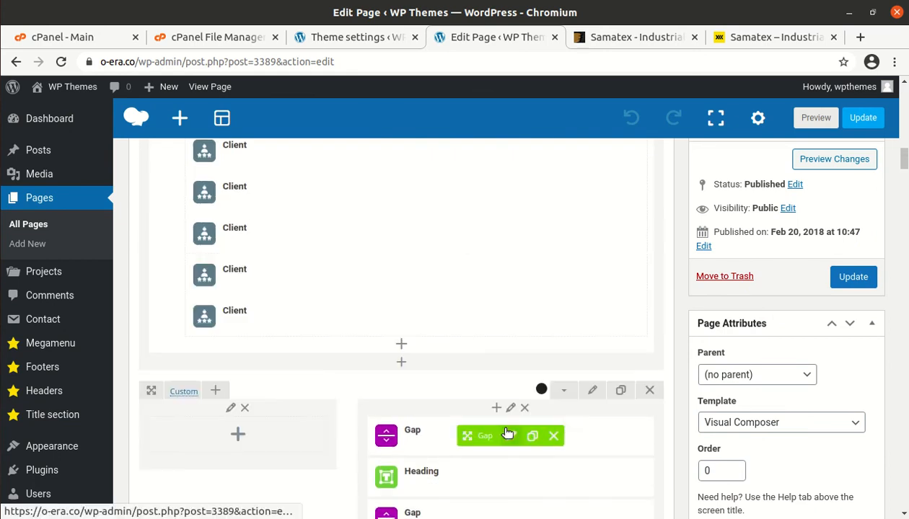
{"action": "scroll", "coordinate": [464, 386], "scroll_direction": "up", "scroll_amount": 3}
{"action": "scroll", "coordinate": [463, 387], "scroll_direction": "up", "scroll_amount": 10}
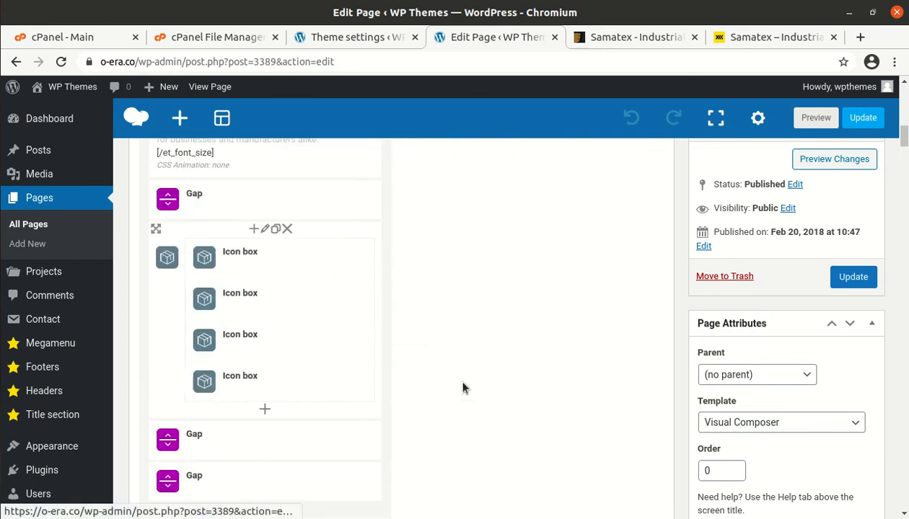
{"action": "scroll", "coordinate": [464, 388], "scroll_direction": "up", "scroll_amount": 10}
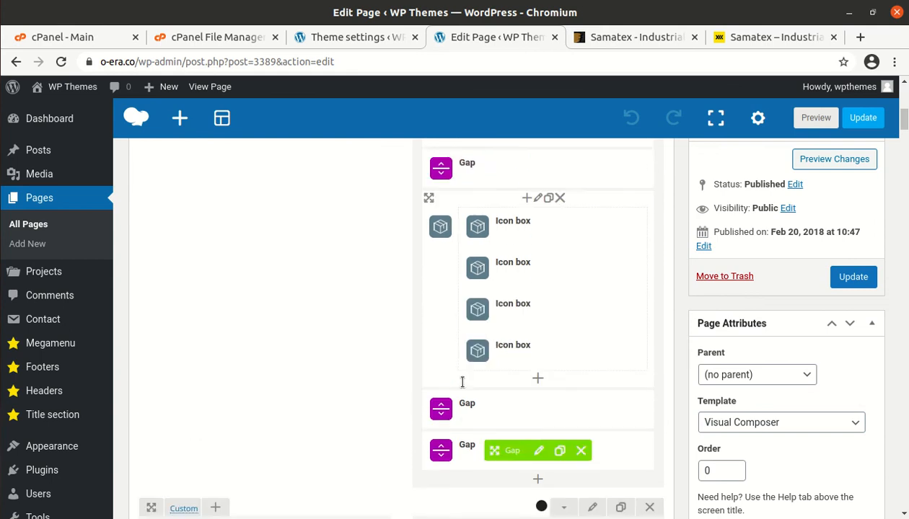
{"action": "scroll", "coordinate": [463, 388], "scroll_direction": "up", "scroll_amount": 10}
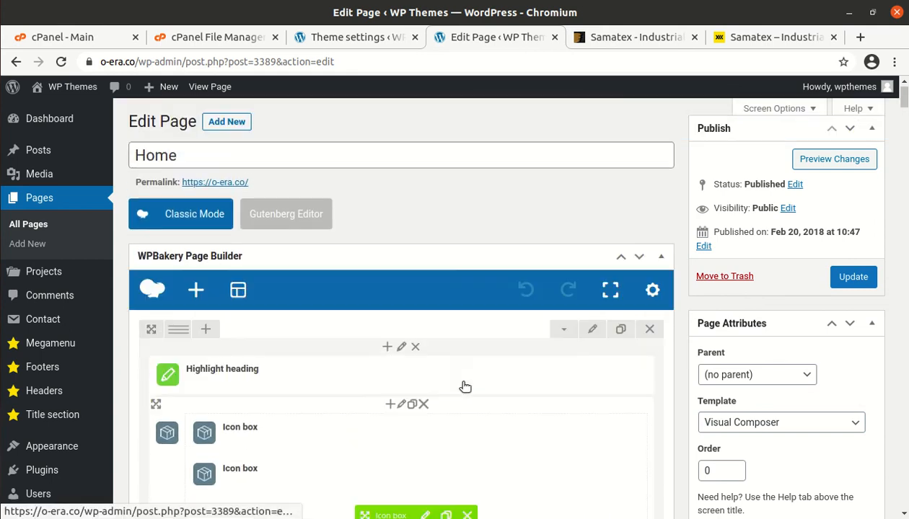
{"action": "left_click", "coordinate": [52, 122]}
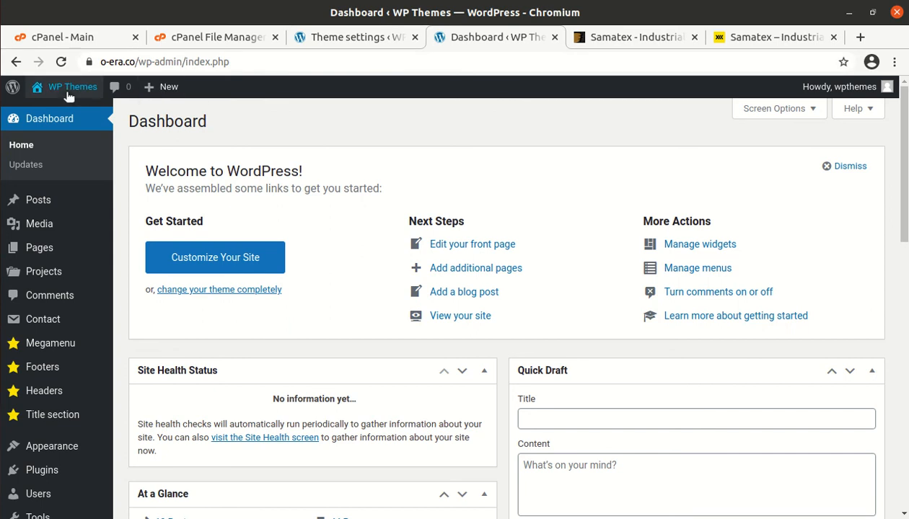
{"action": "mouse_move", "coordinate": [64, 87]}
{"action": "left_click", "coordinate": [55, 113]}
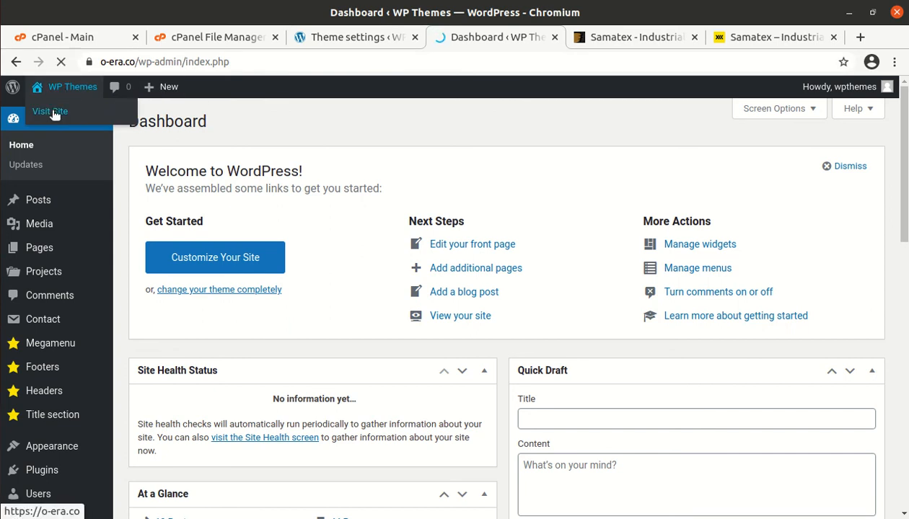